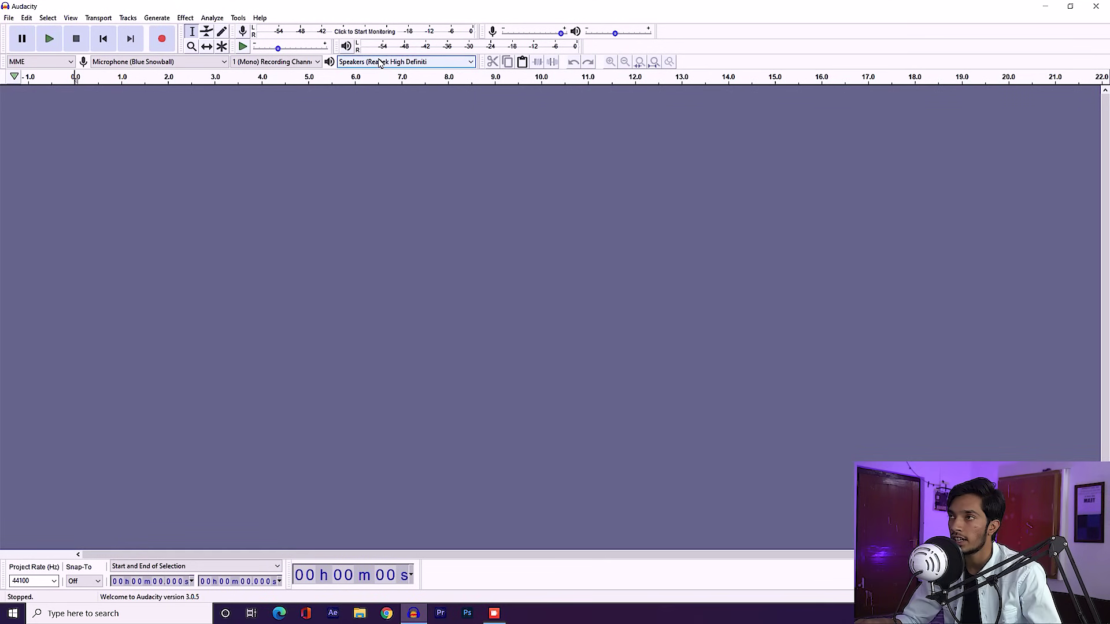
Look through the available playback devices without changing the current speaker selection
click(373, 63)
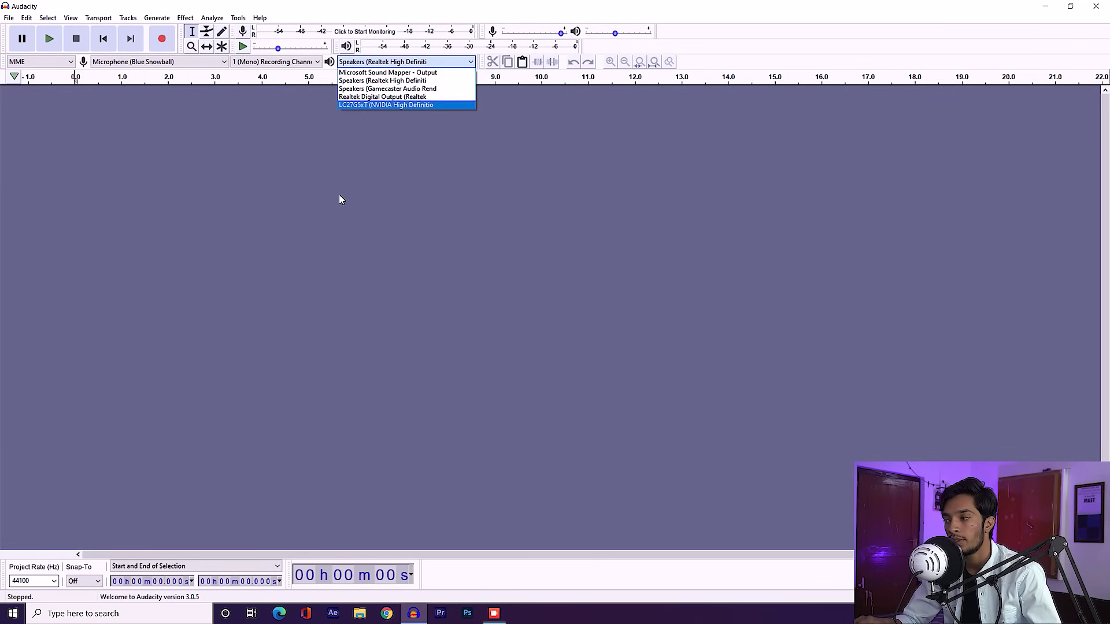
key(Up)
key(Up)
key(Up)
key(Up)
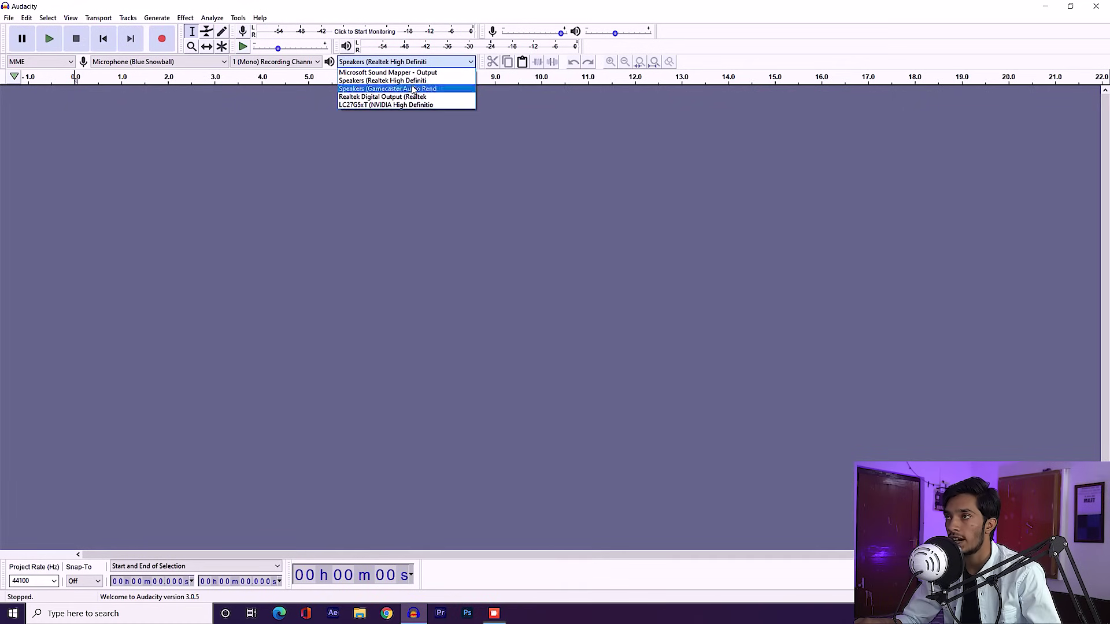
key(Escape)
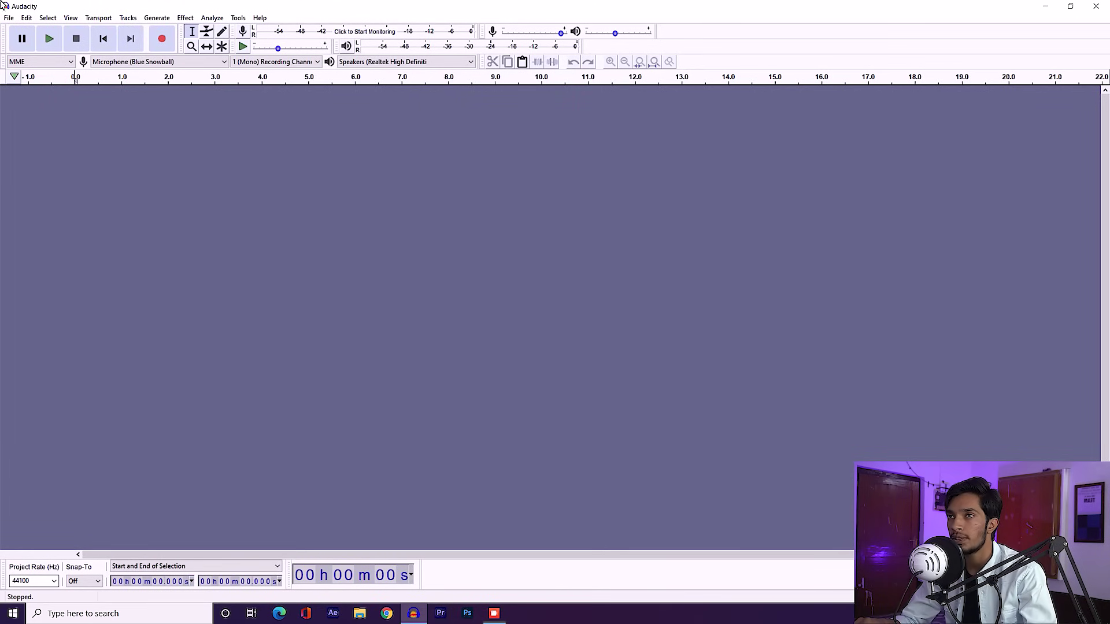
click(10, 19)
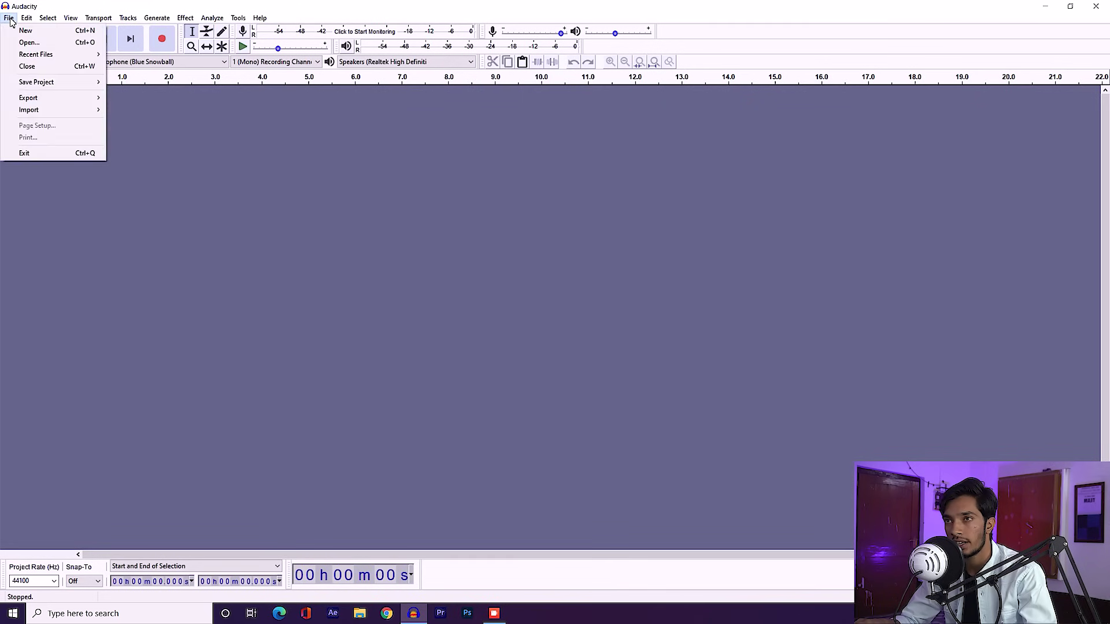
mouse_move(37, 115)
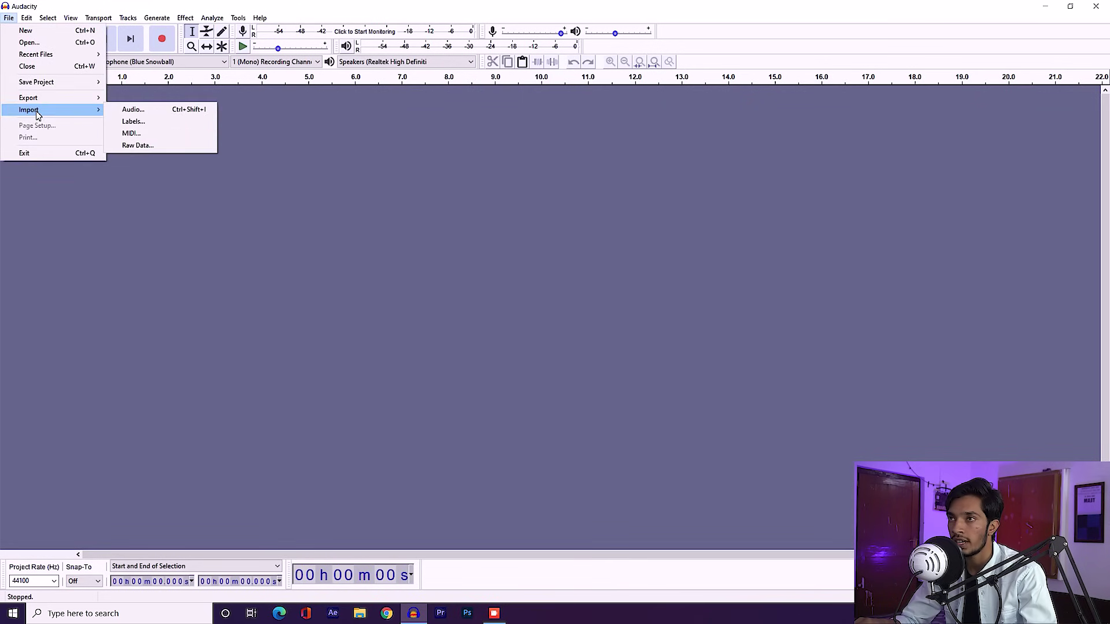
click(171, 109)
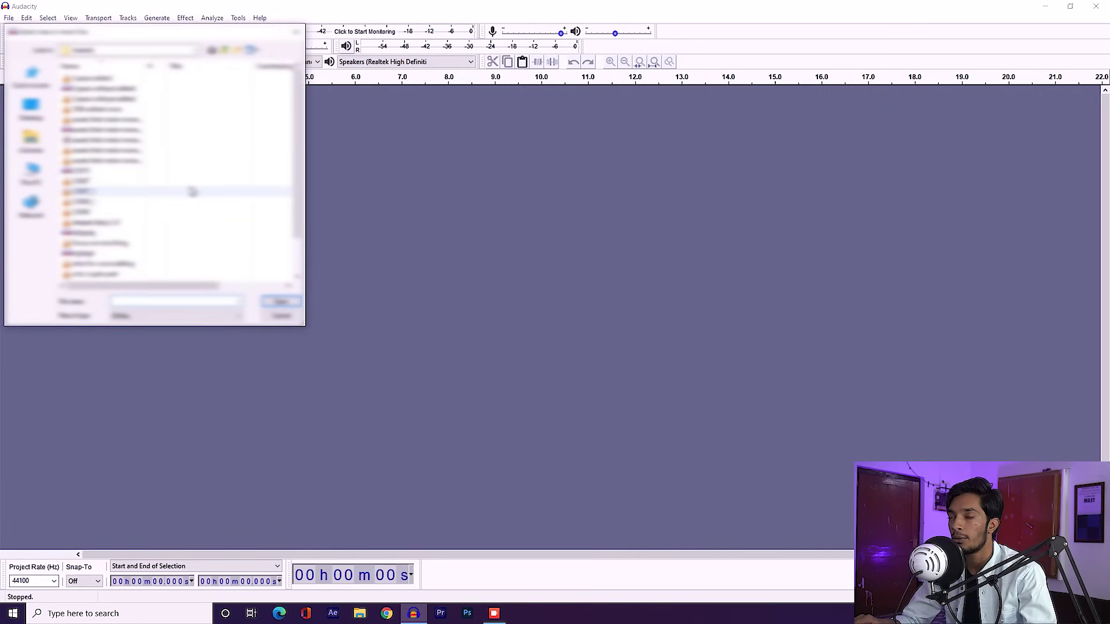
scroll(139, 258, down, 2)
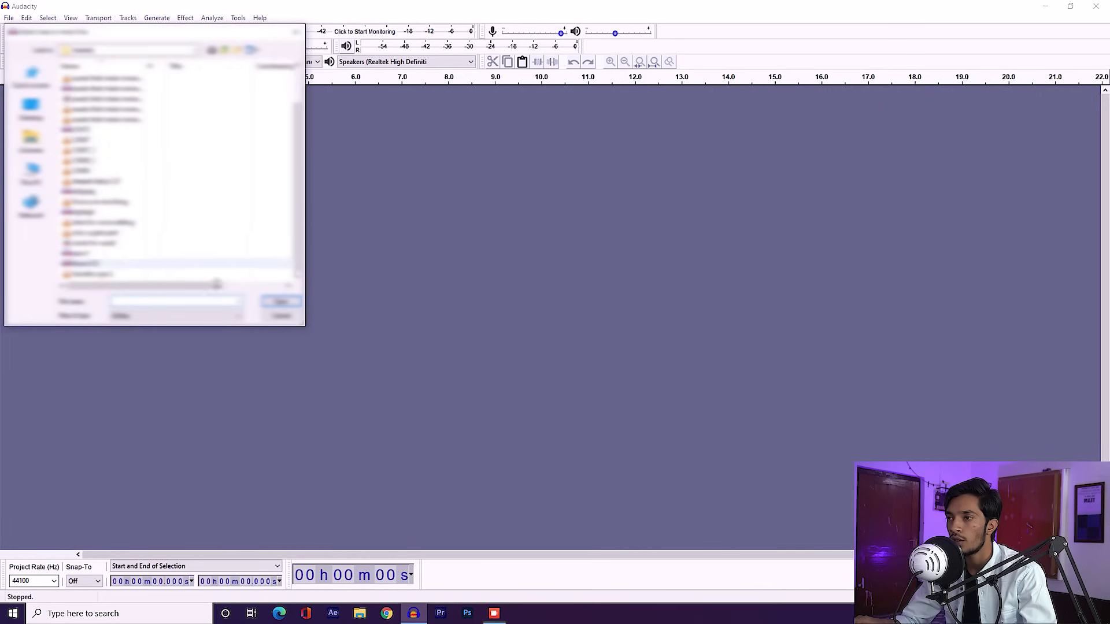
click(281, 317)
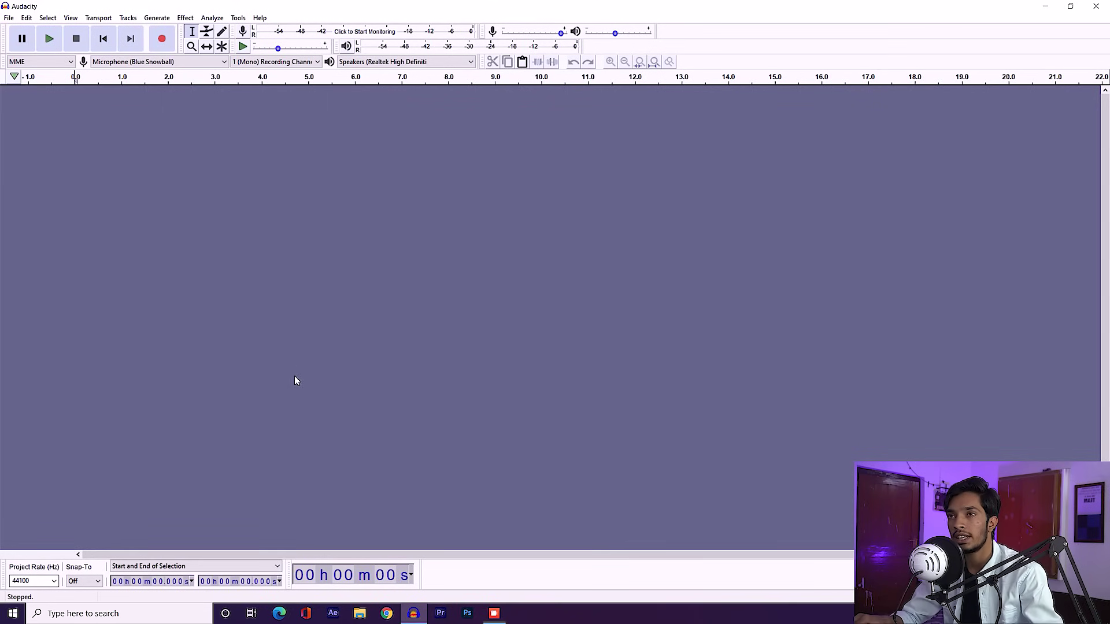
Record a microphone take of about 5 seconds and append a second take of about 5 seconds on the same track
click(162, 41)
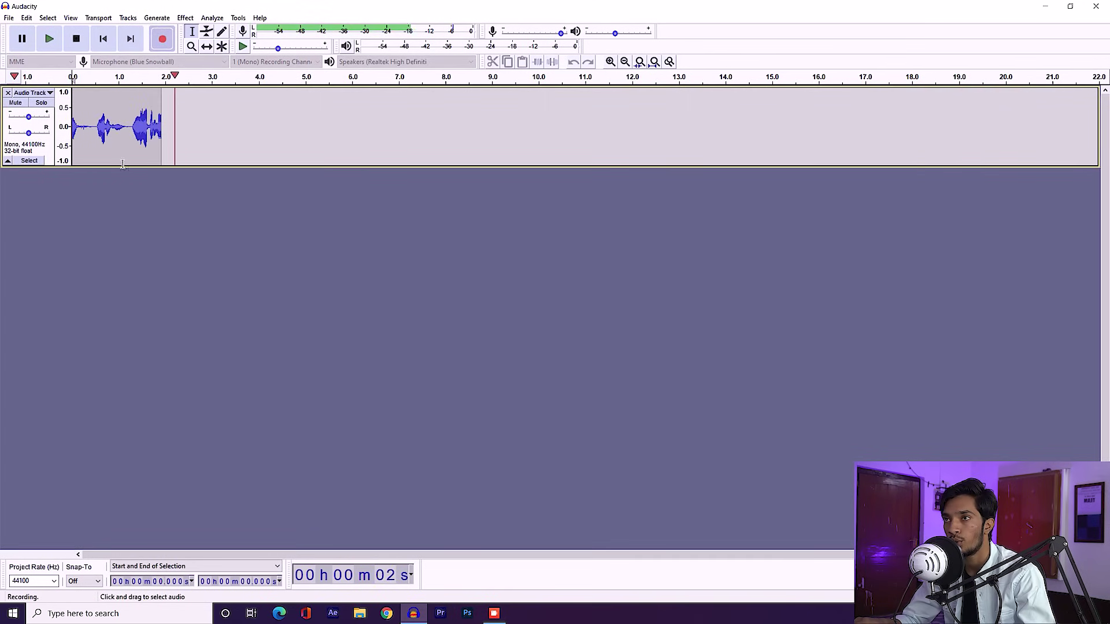
click(77, 42)
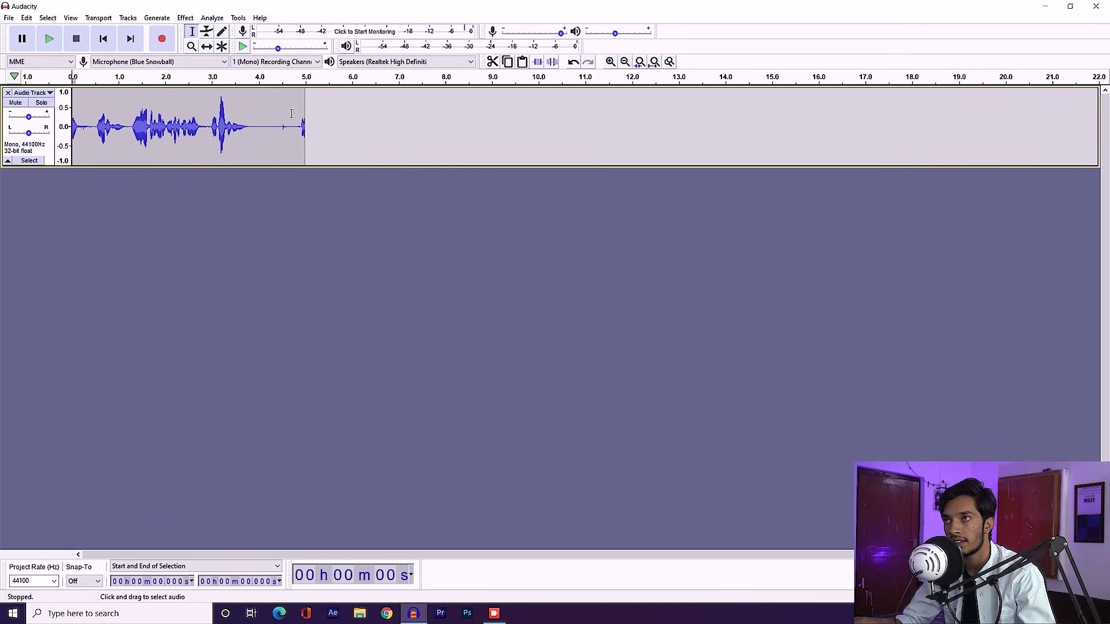
click(162, 39)
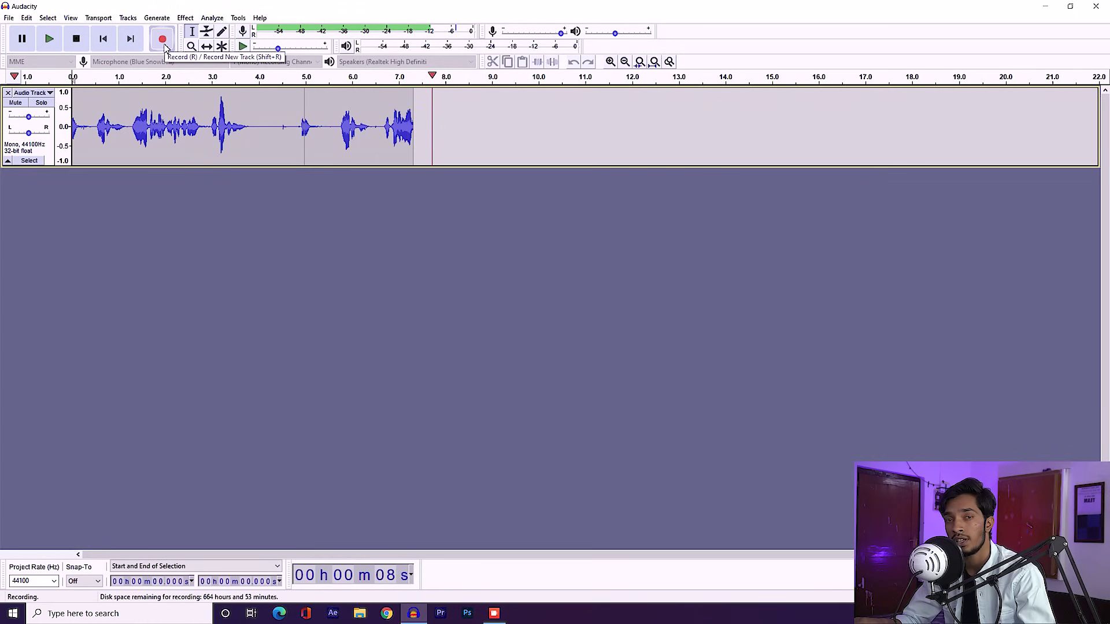
click(76, 39)
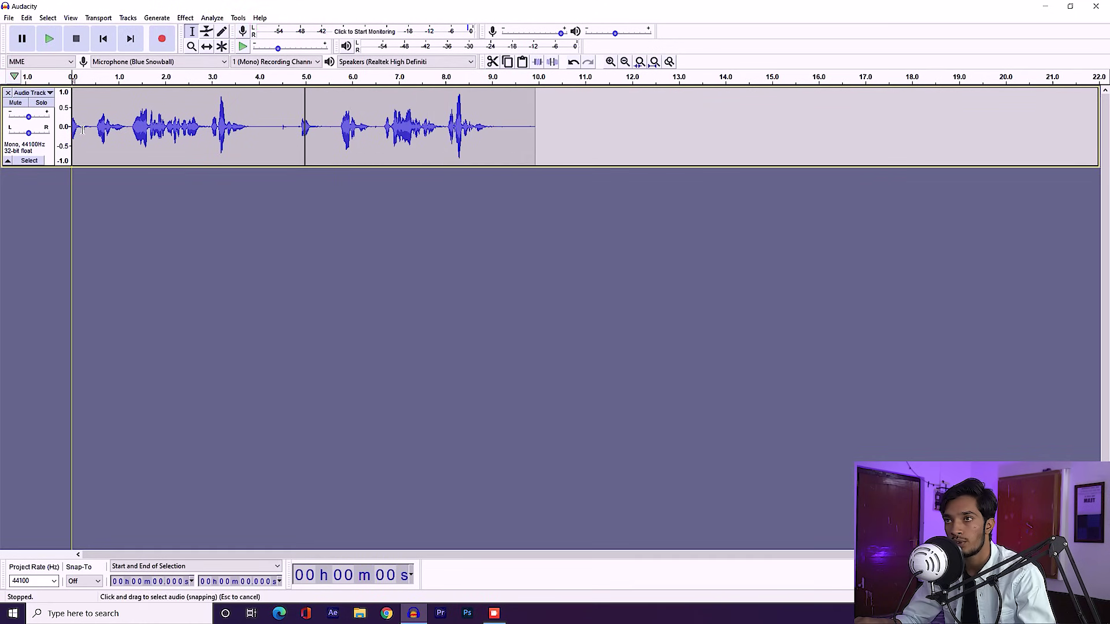
Listen to the recording from the beginning, pausing and resuming playback along the way, and stop it
click(50, 43)
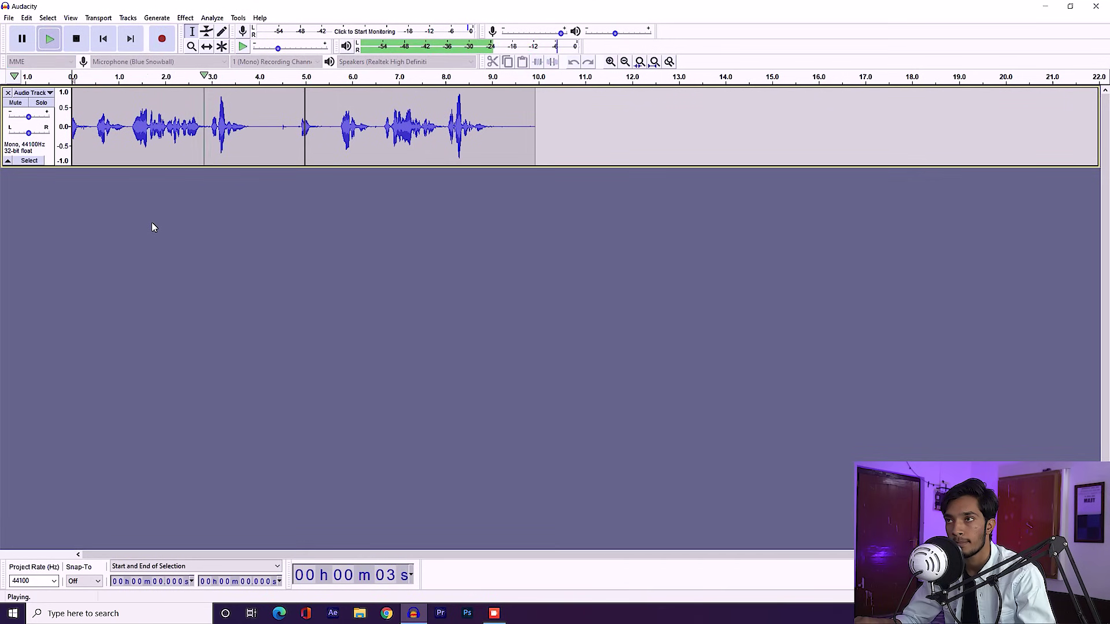
click(84, 39)
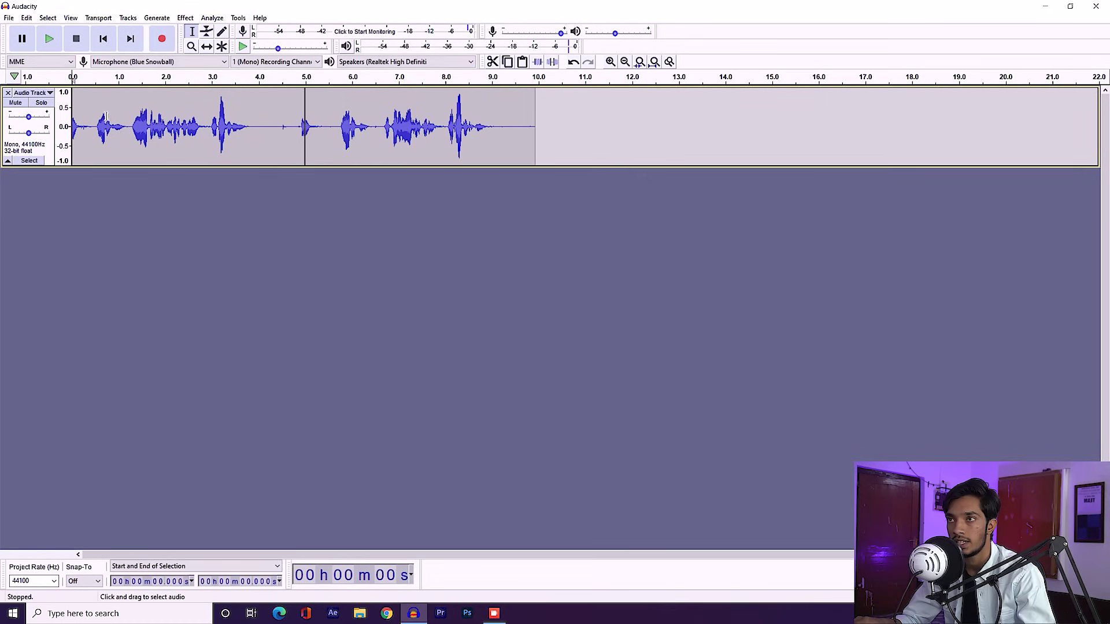
click(95, 119)
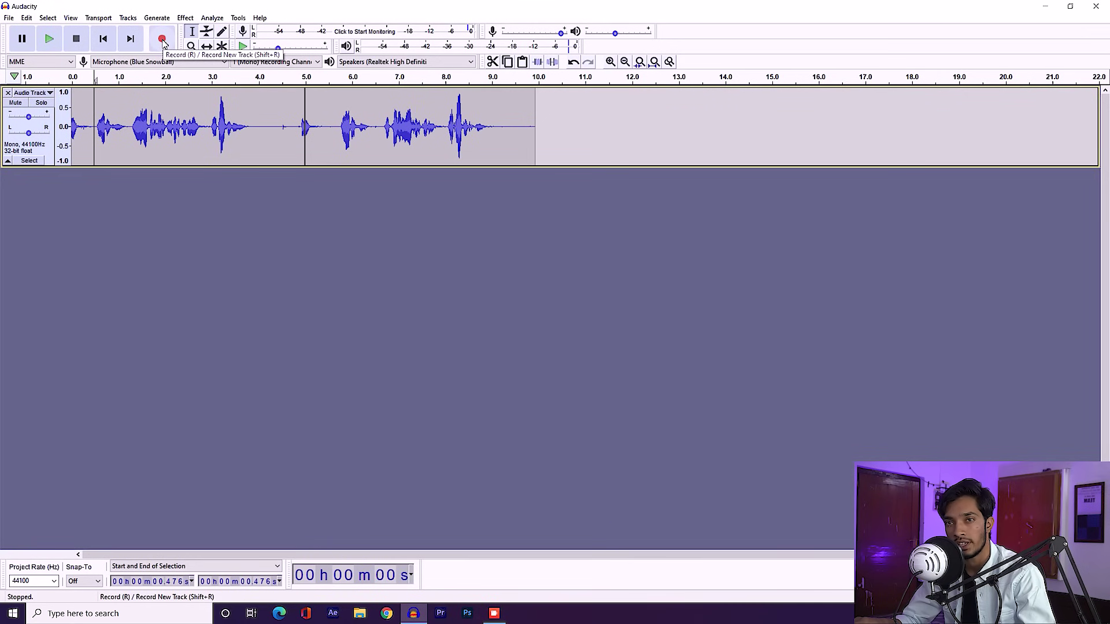
click(69, 76)
click(49, 38)
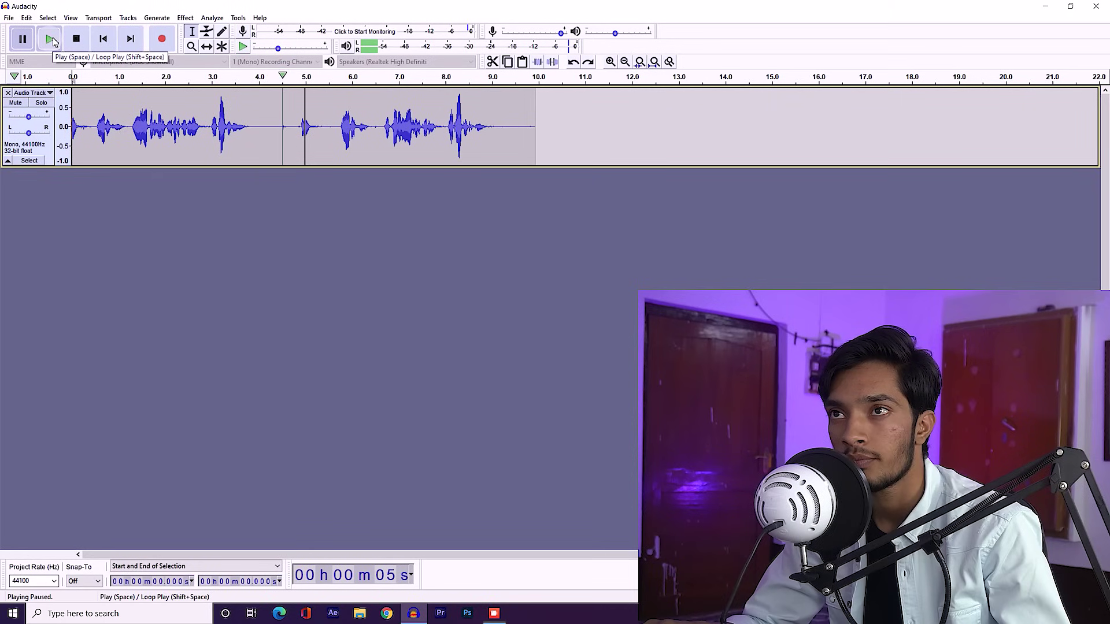
click(51, 39)
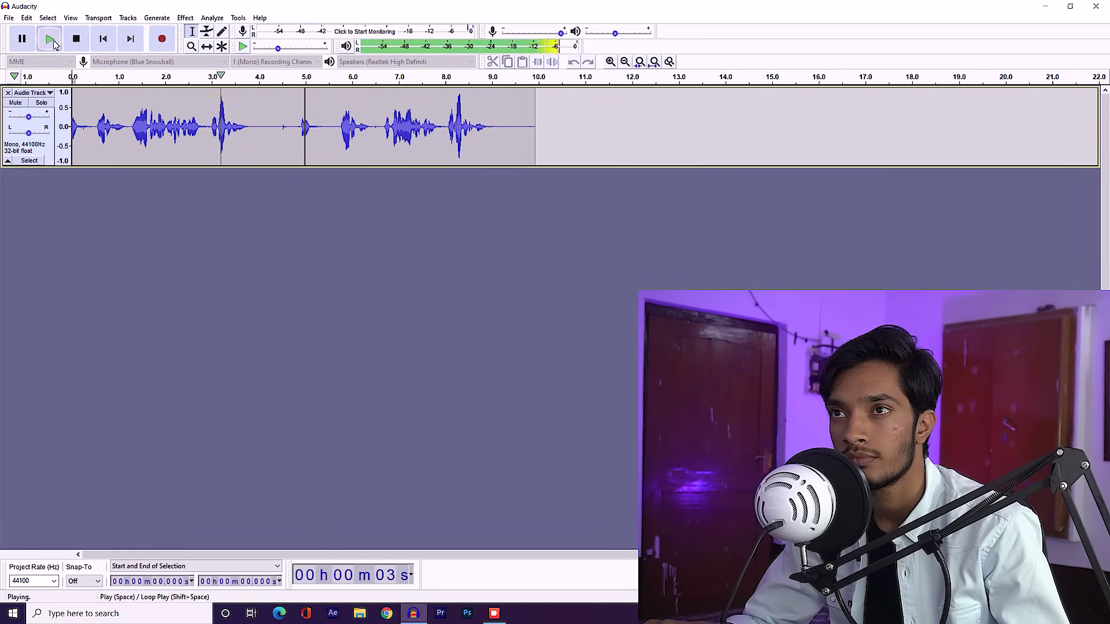
click(22, 39)
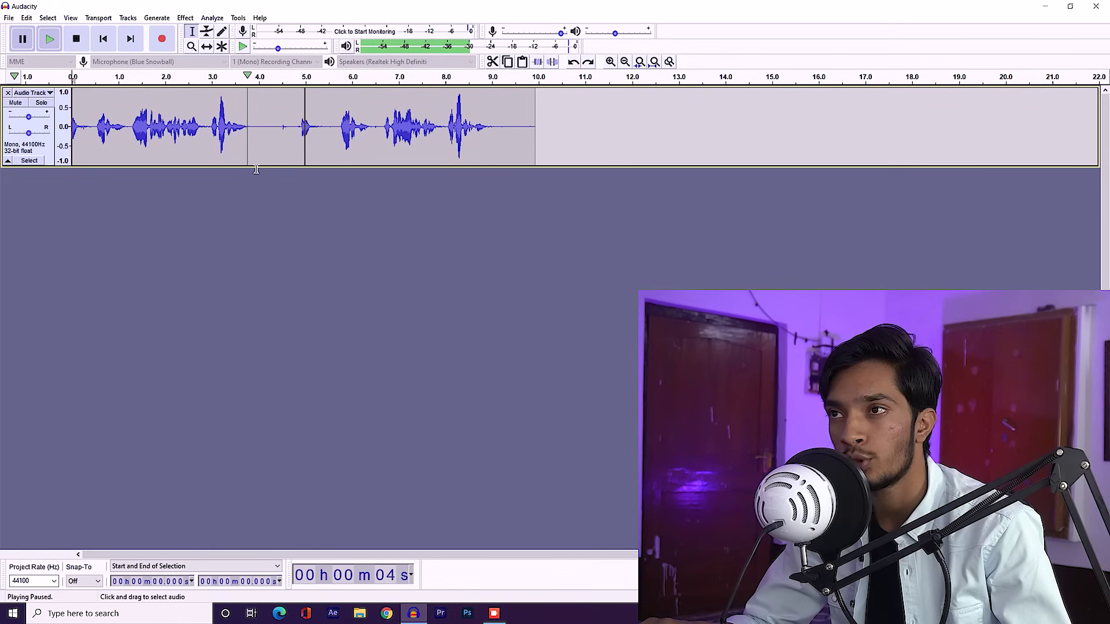
click(24, 47)
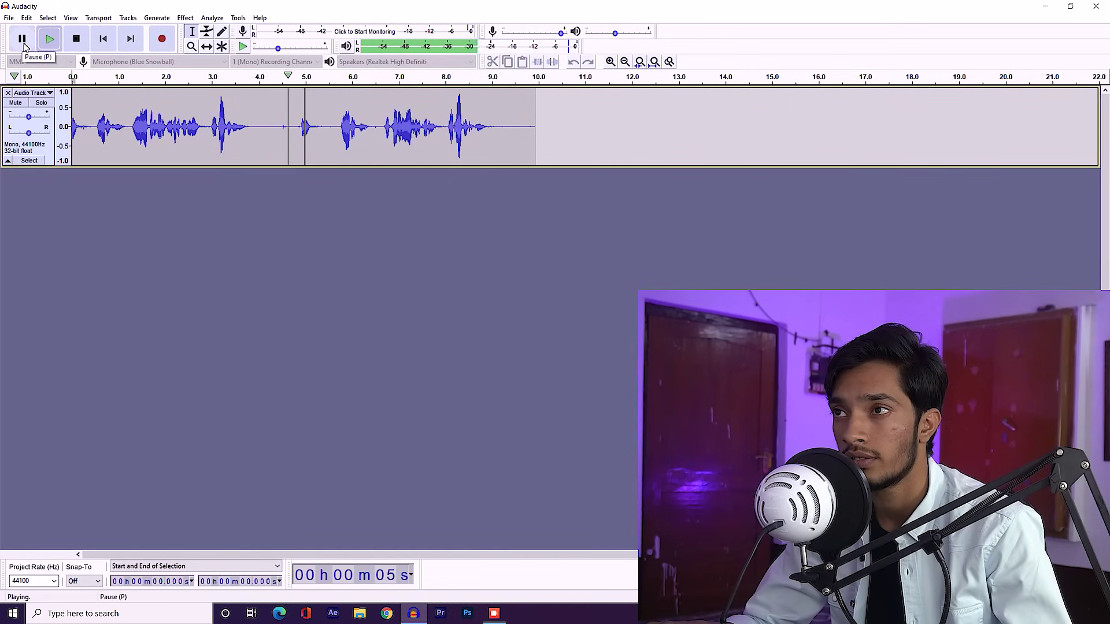
click(24, 47)
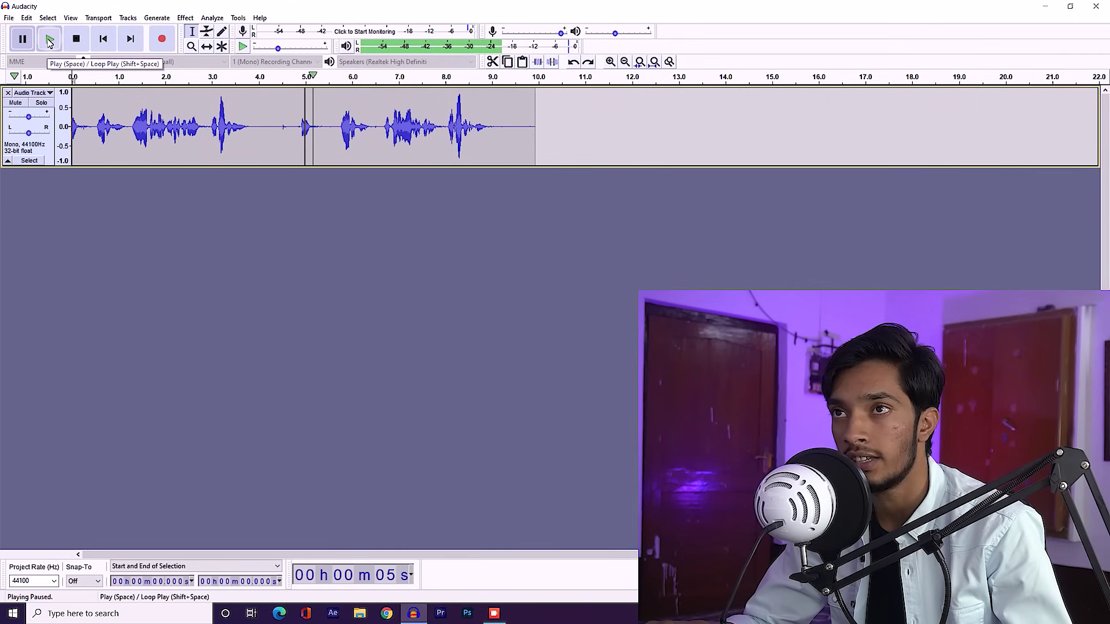
click(50, 41)
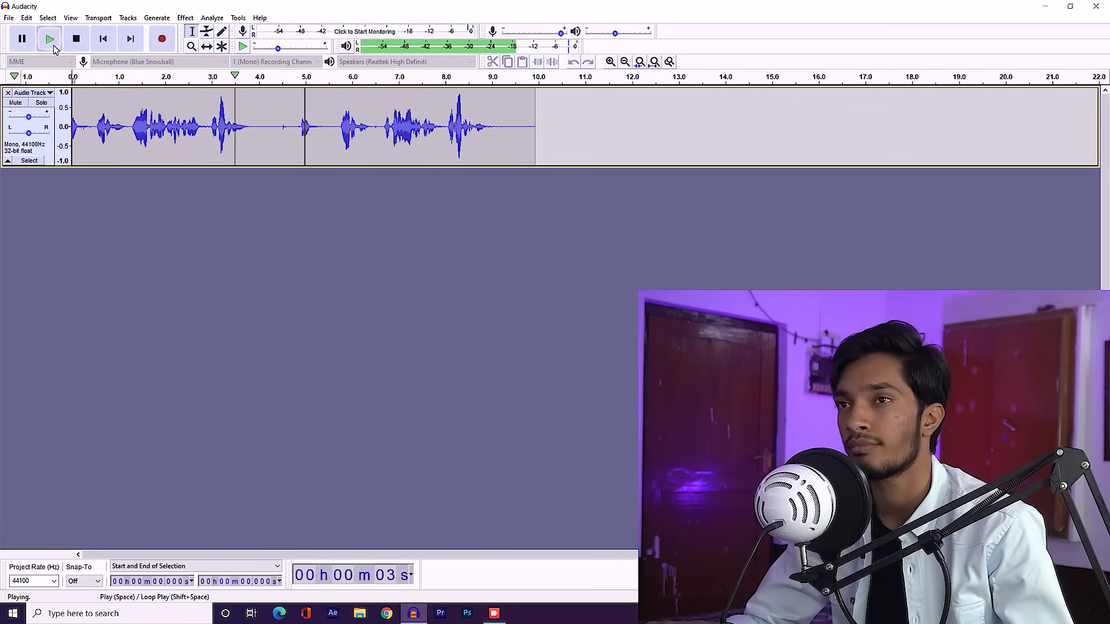
click(76, 39)
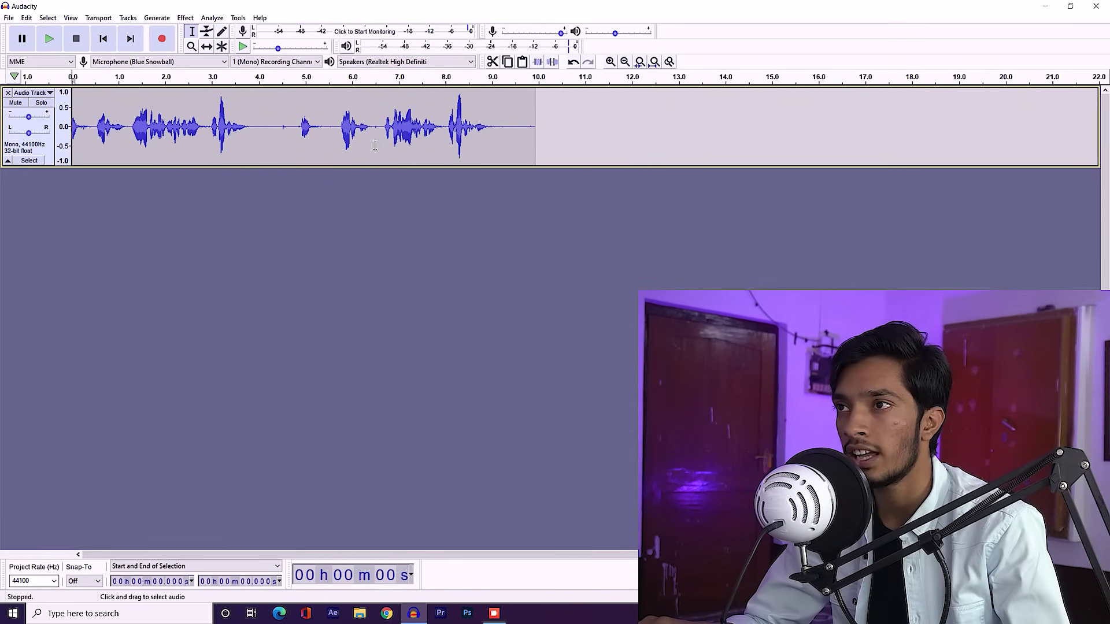
Cut the unwanted audio between about 3.87 and 5.60 seconds out of the track
drag(255, 132, 345, 147)
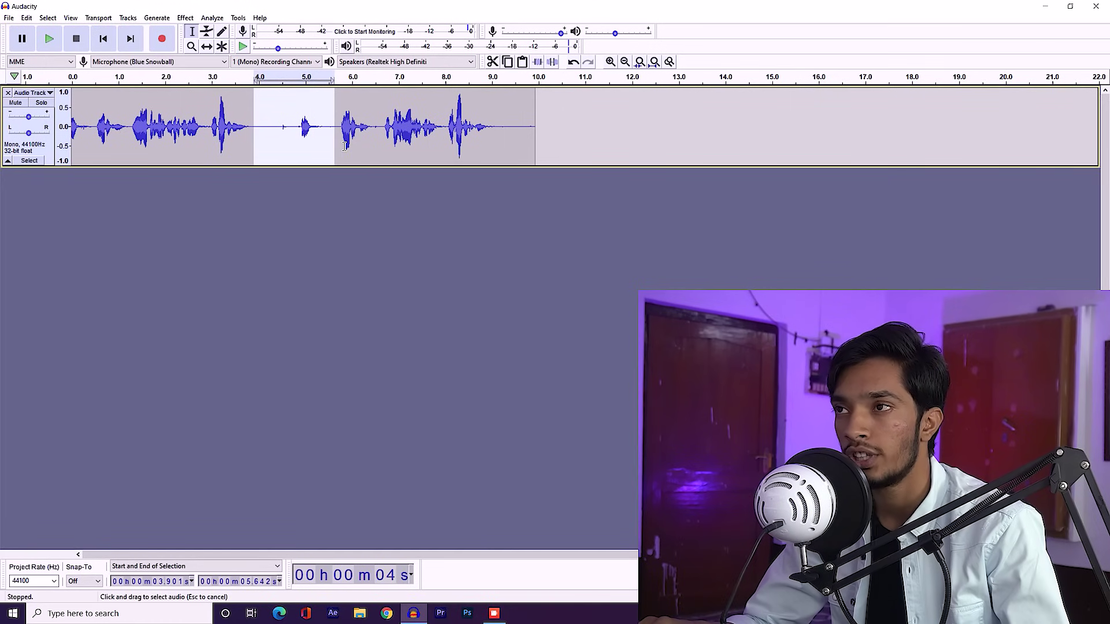
click(276, 122)
drag(252, 125, 333, 123)
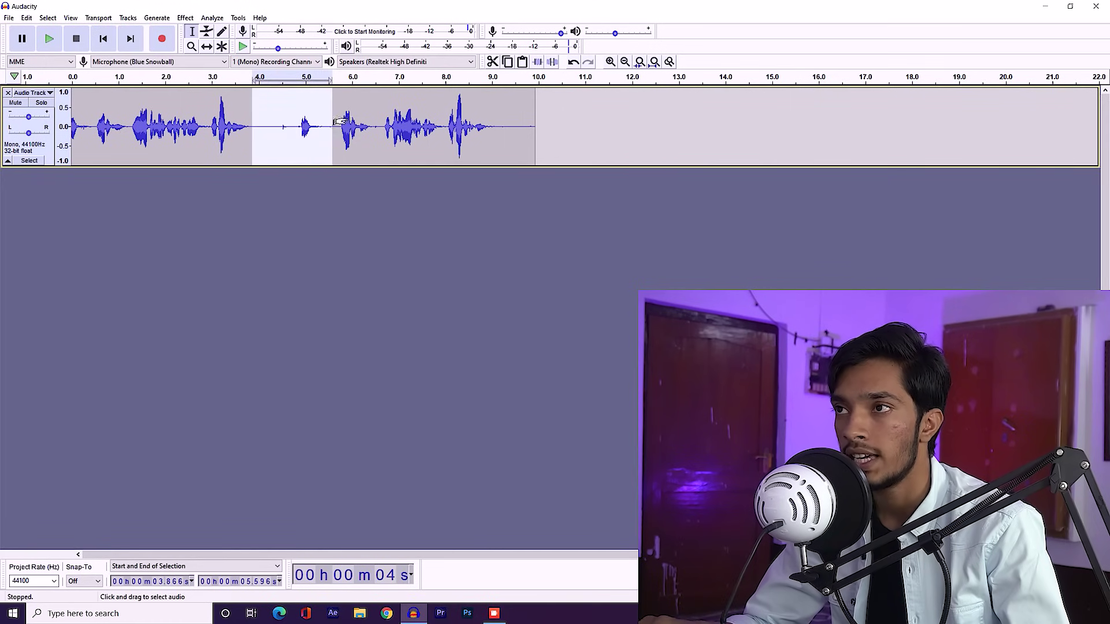
click(492, 62)
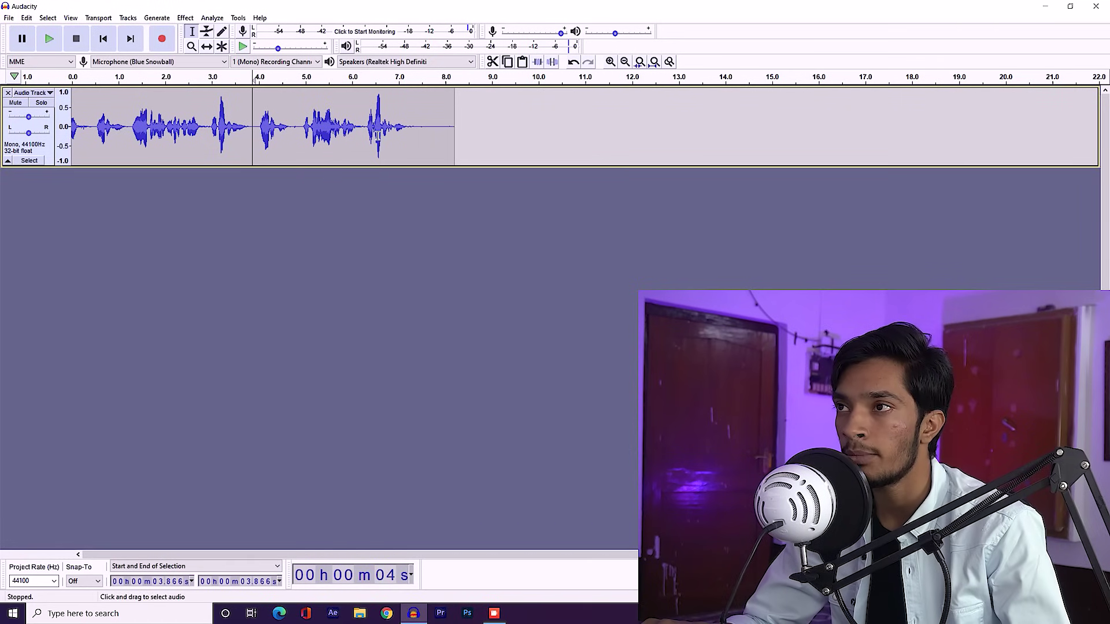
Copy the audio between about 6.24 and 7.31 seconds and paste it over the short gap from about 3.80 to 3.95 seconds
drag(363, 134, 414, 133)
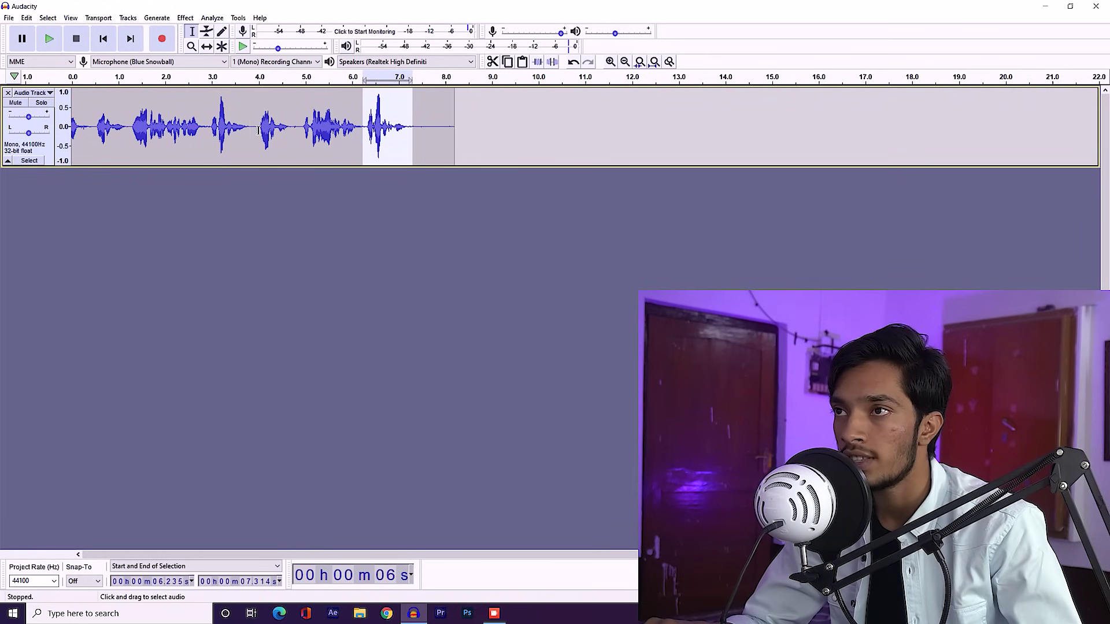
drag(249, 131, 258, 133)
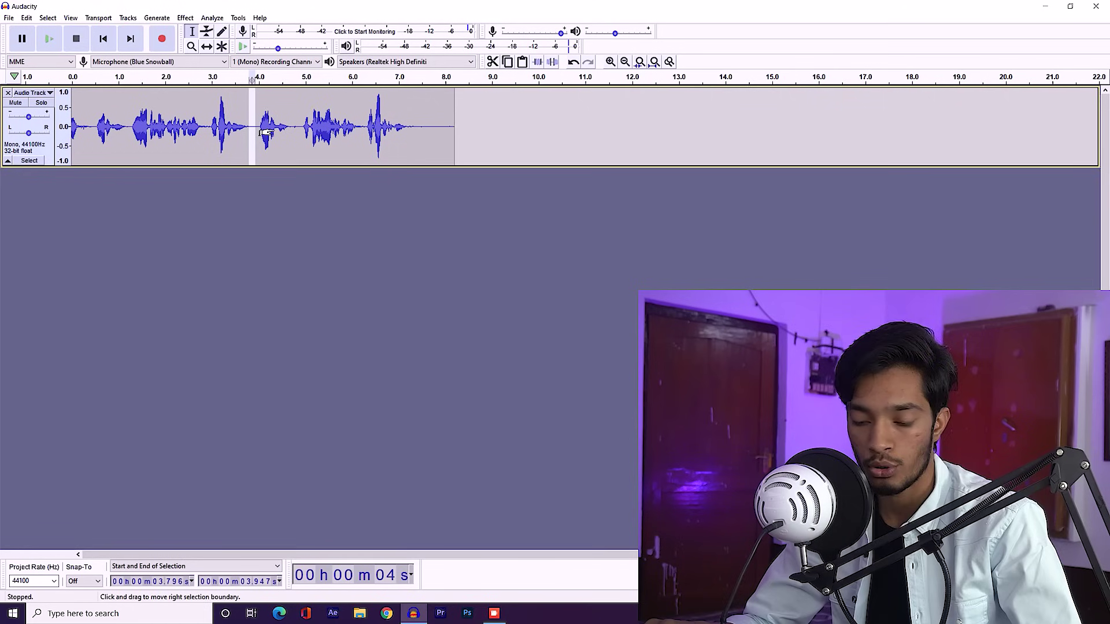
key(ctrl+v)
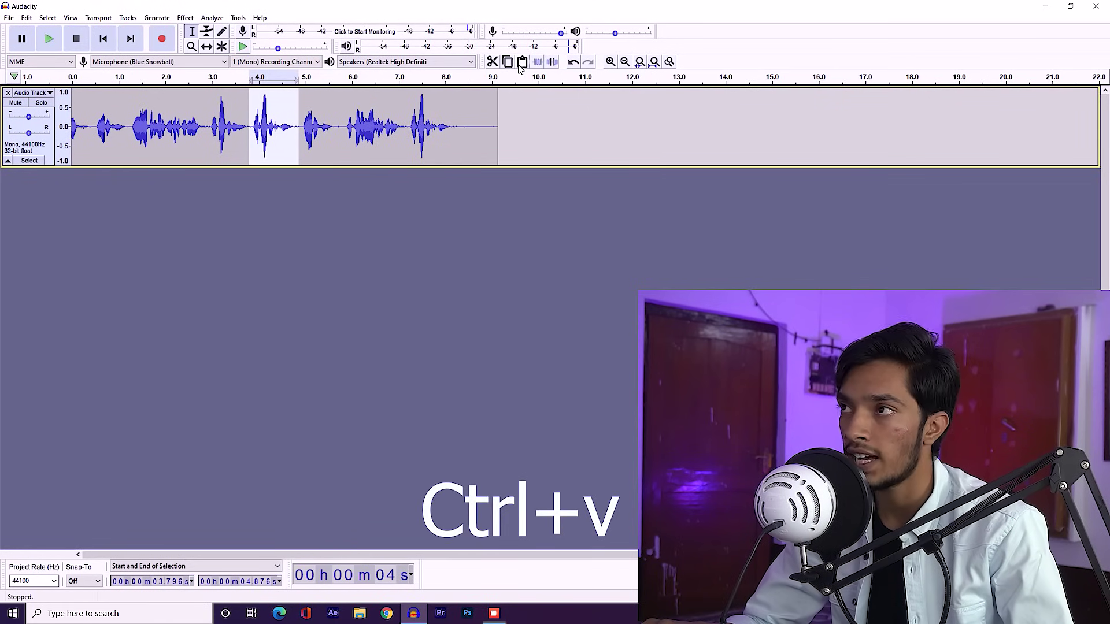
drag(407, 130, 476, 130)
drag(250, 126, 278, 126)
click(285, 126)
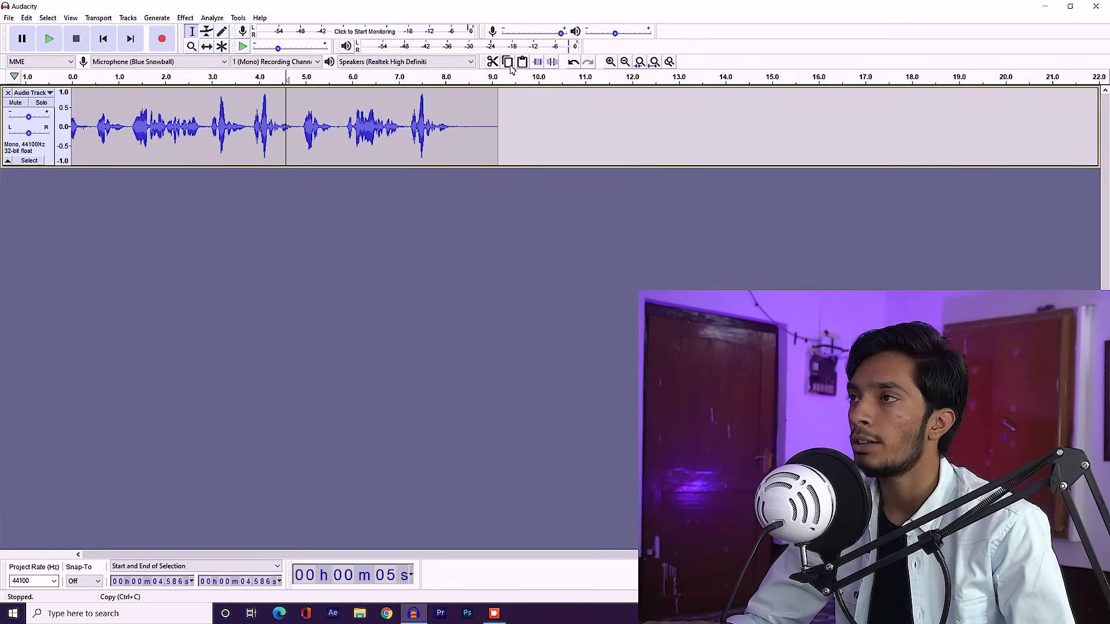
Examine the track's waveform at closer and wider zoom levels
click(611, 61)
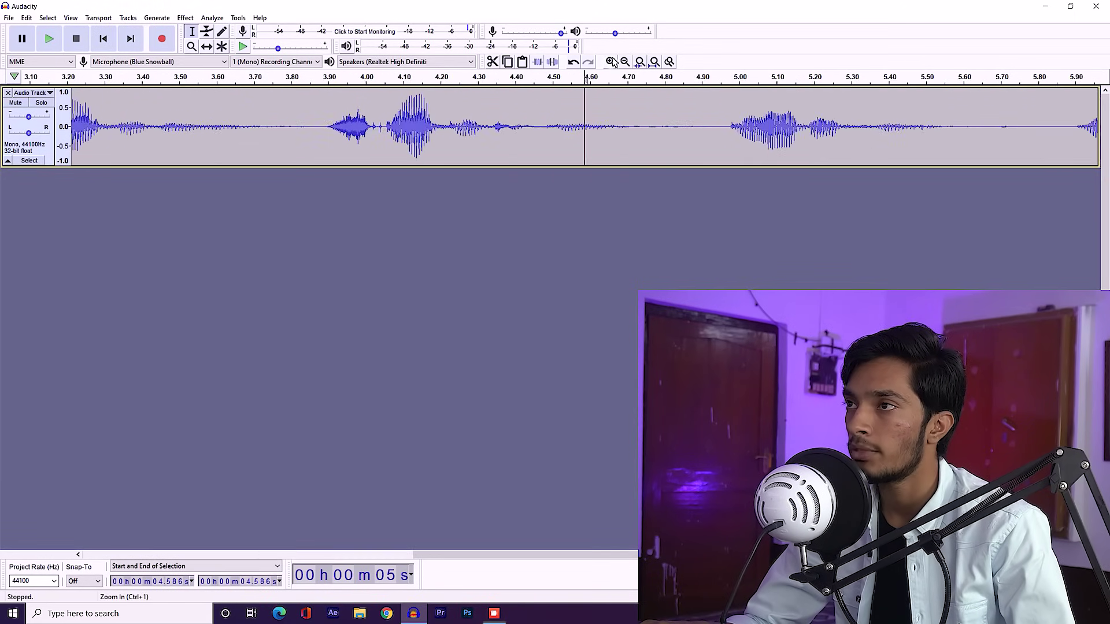
click(625, 62)
click(624, 62)
click(625, 62)
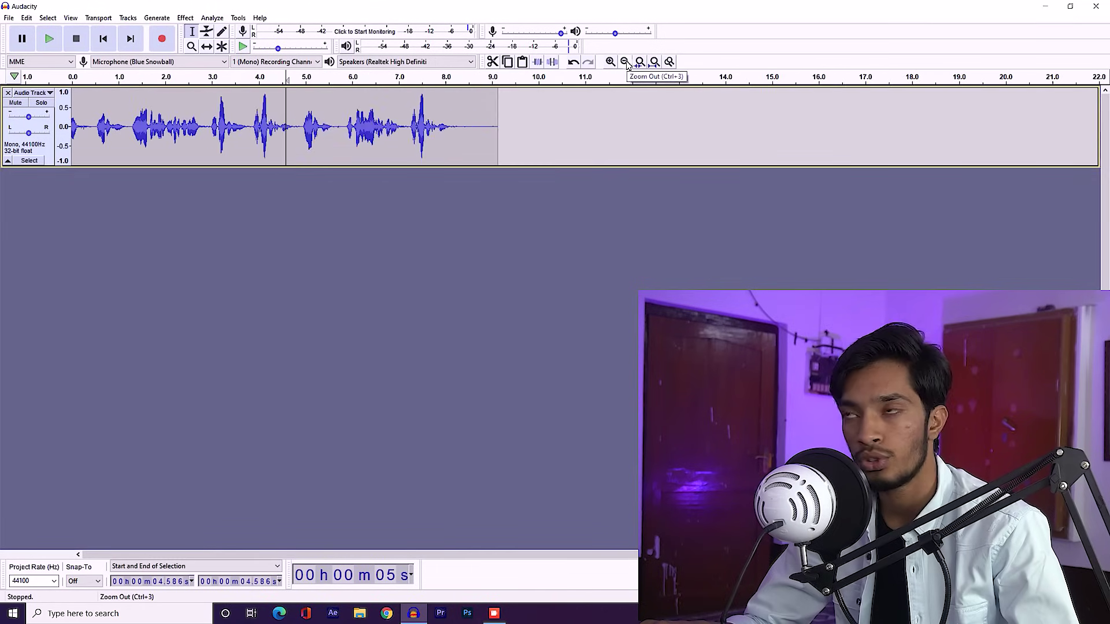
click(626, 62)
click(626, 62)
key(ctrl+1)
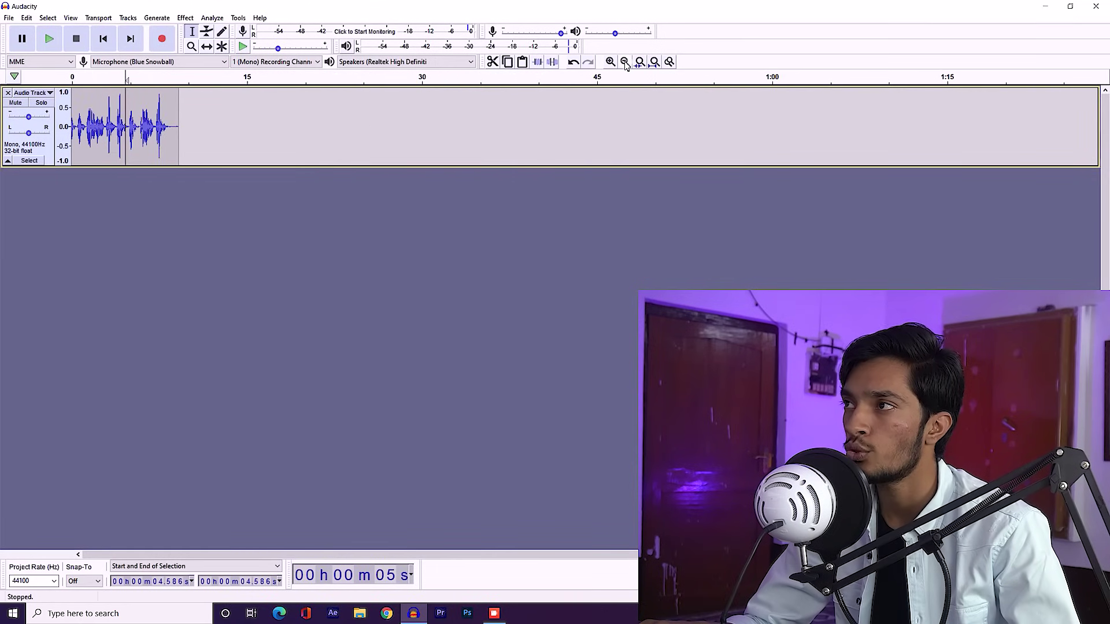
click(612, 62)
click(612, 62)
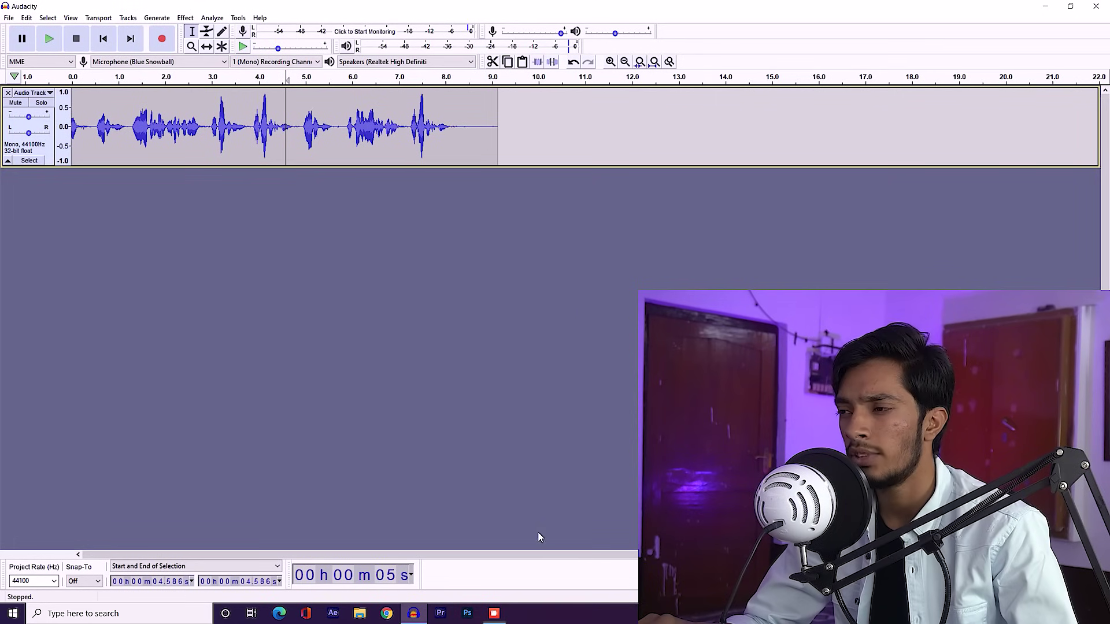
Cut all the recorded audio from the track, selecting from 0 to about 10.5 seconds
drag(561, 153, 9, 220)
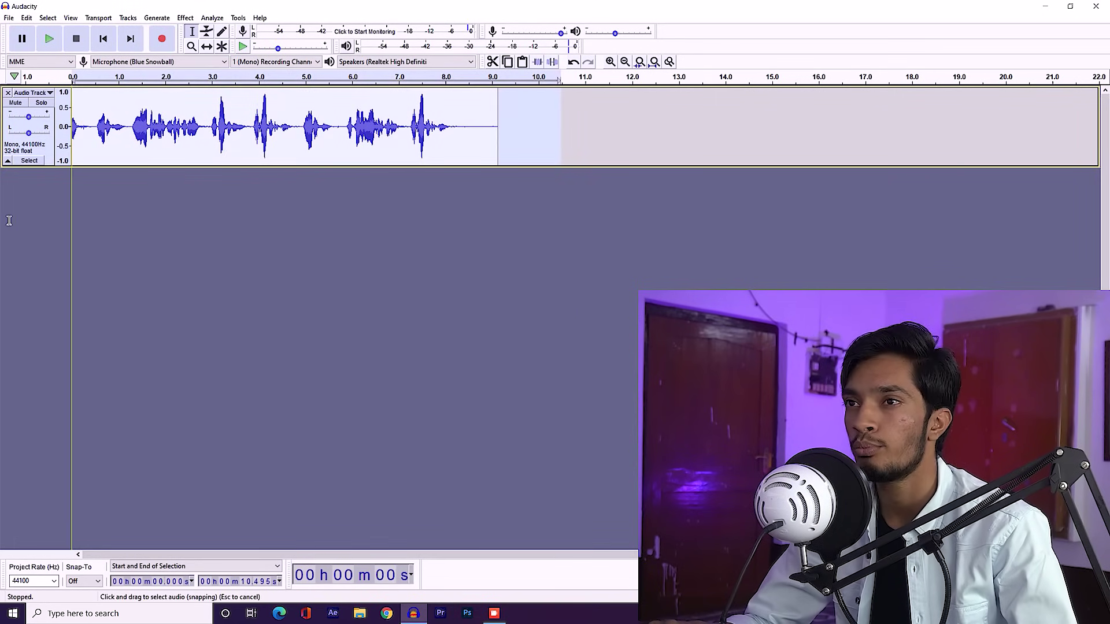
click(492, 63)
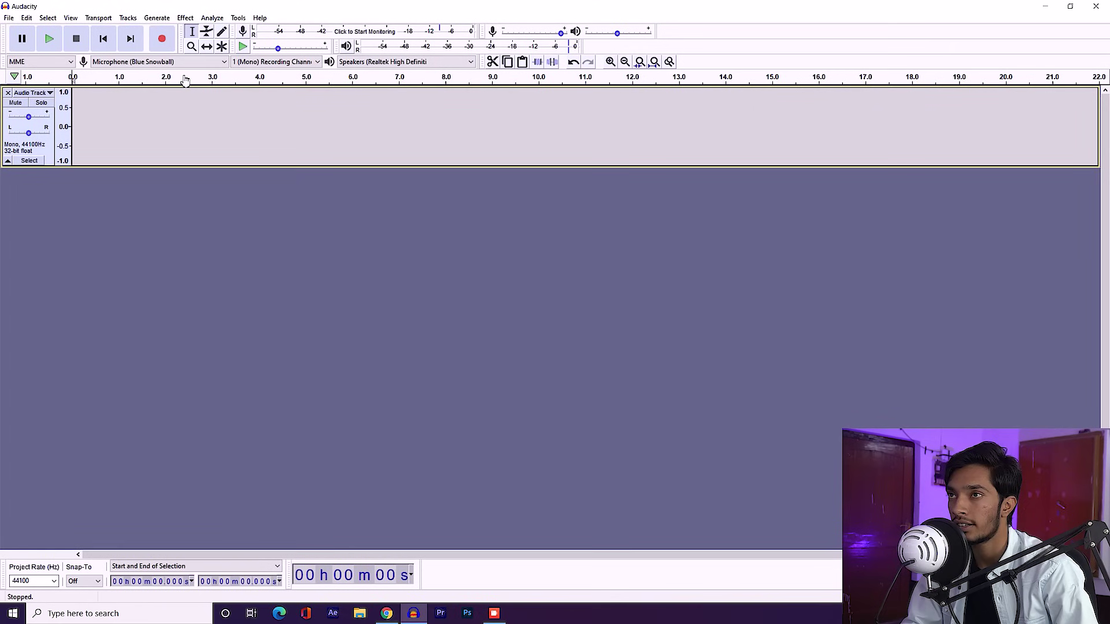
Record about 24 seconds of new microphone audio into the empty track and play it back
key(r)
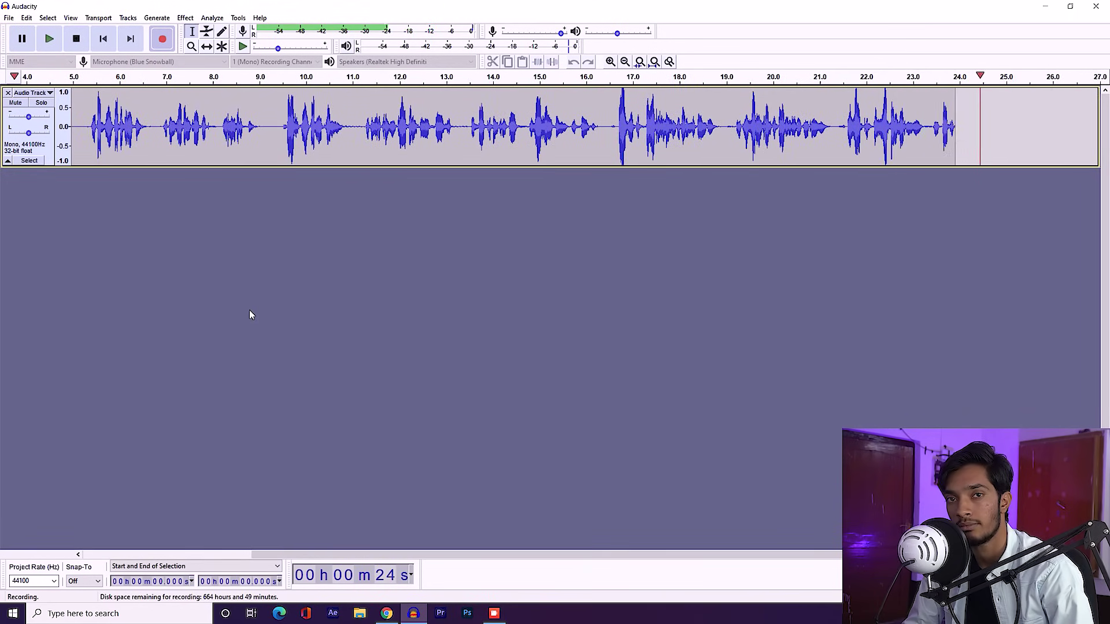
key(space)
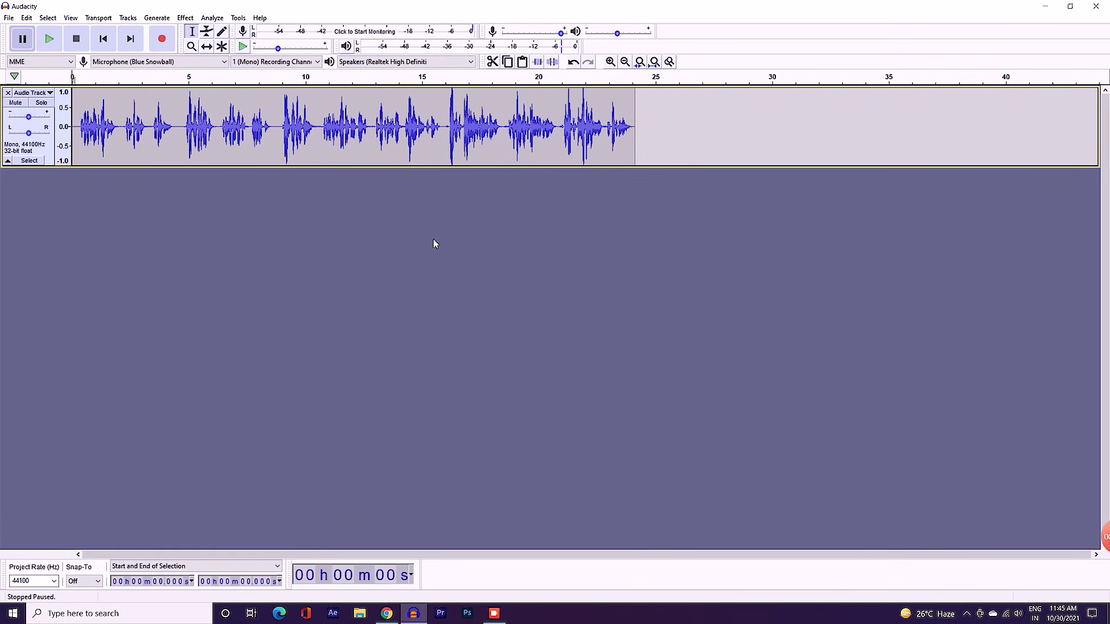
click(50, 42)
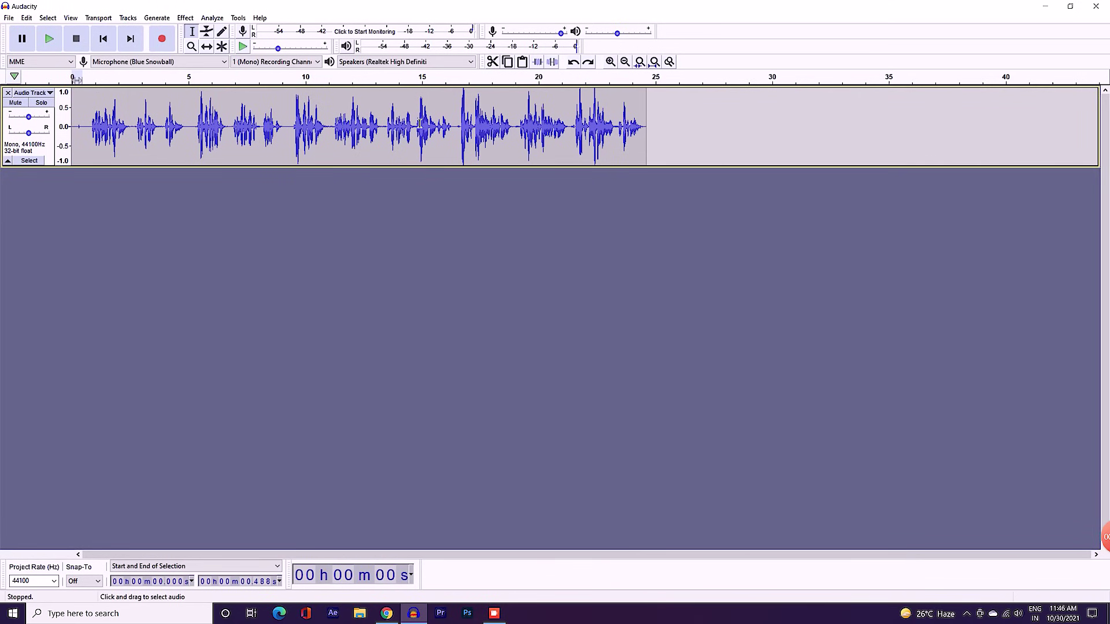
Capture a noise profile with Noise Reduction from the quiet gap between about 13.19 and 13.49 seconds
click(611, 63)
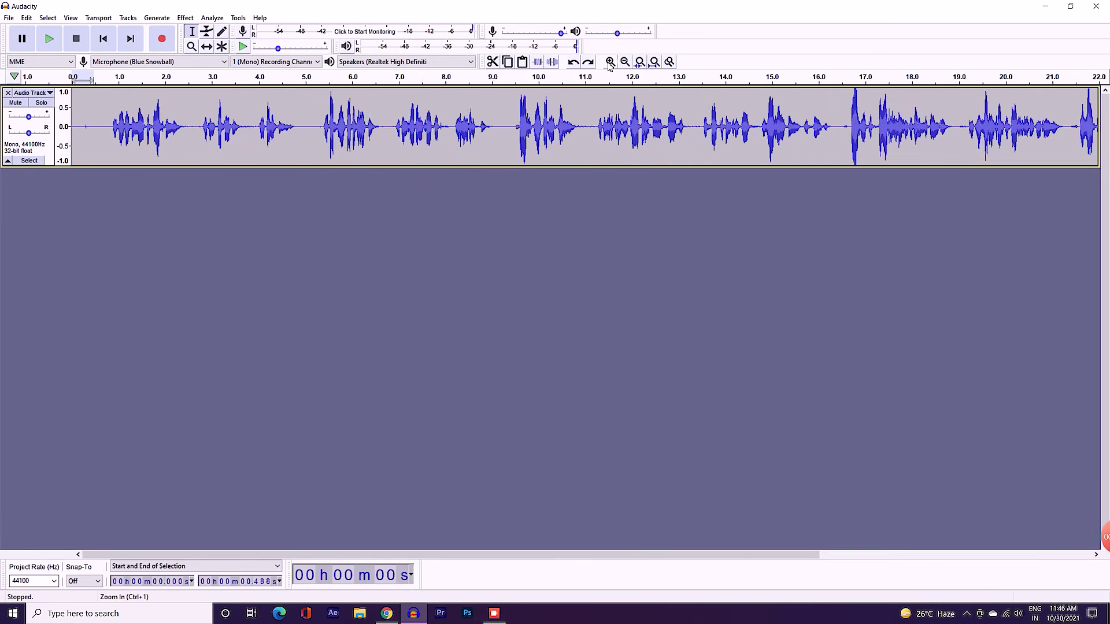
click(611, 62)
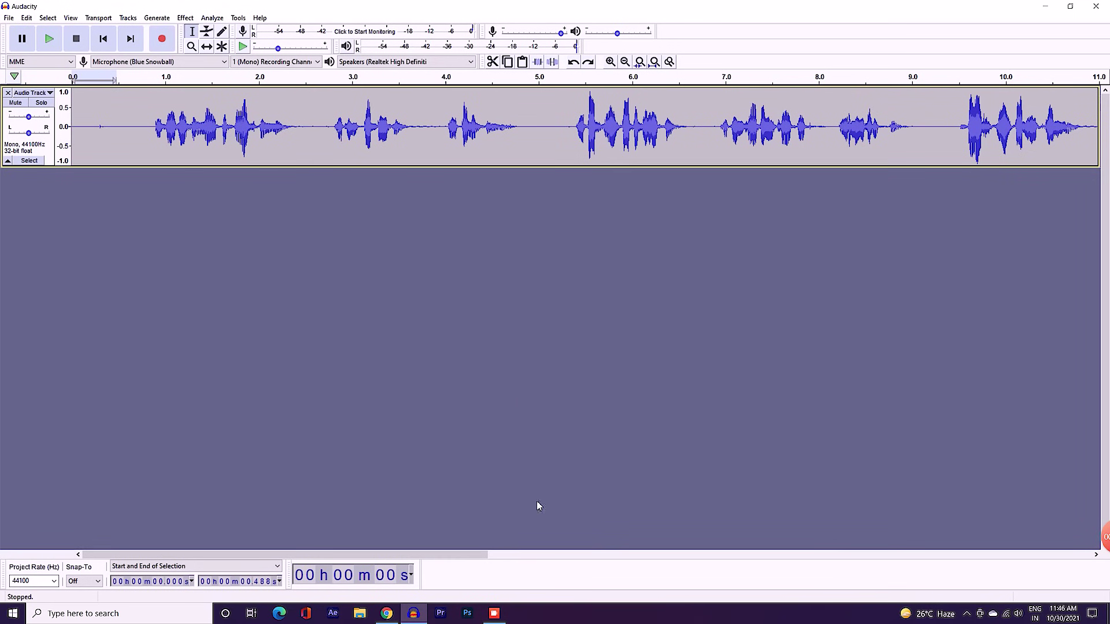
drag(475, 557, 809, 511)
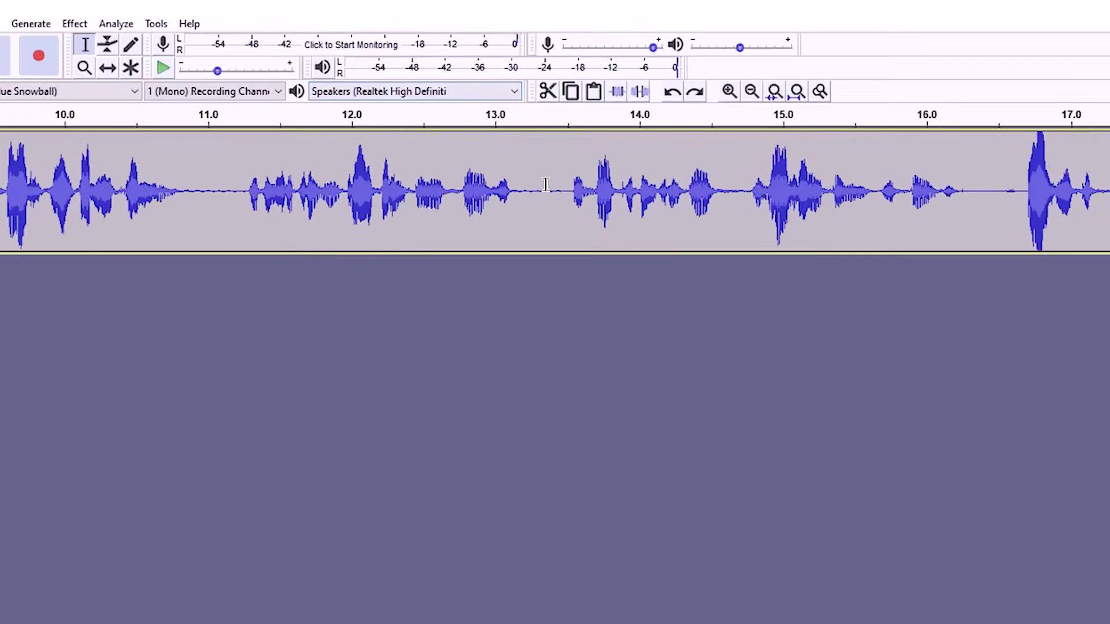
drag(523, 199, 564, 202)
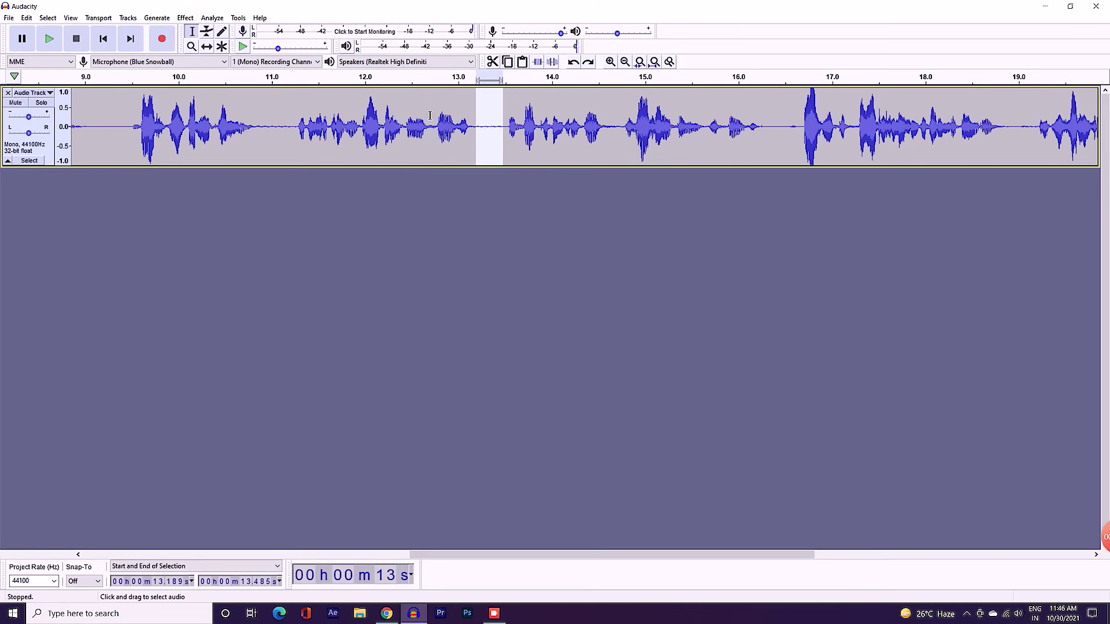
click(75, 23)
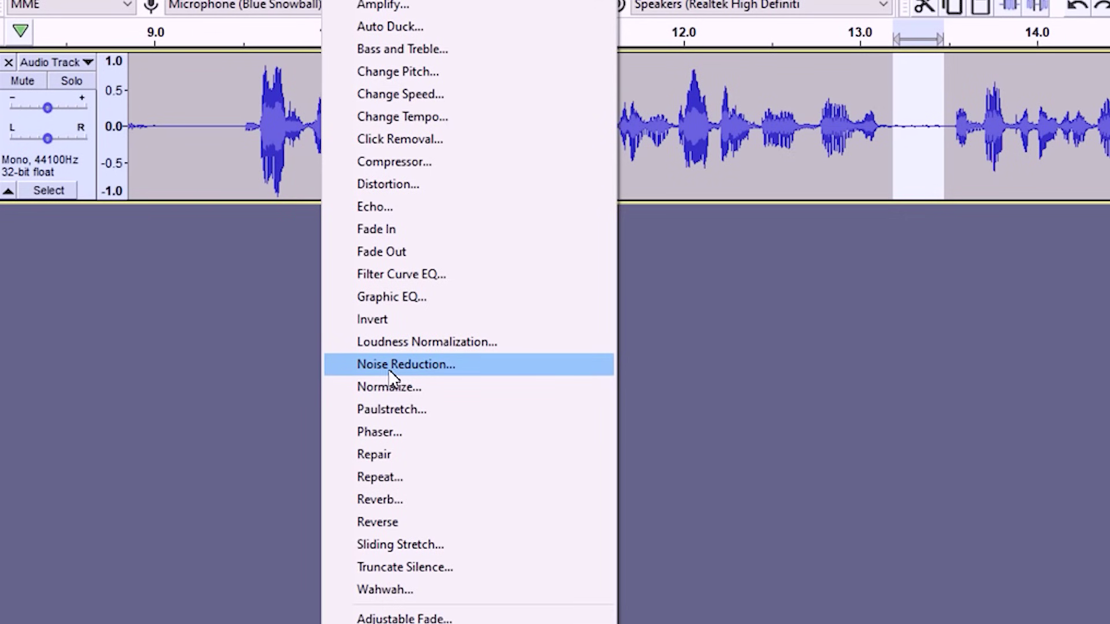
click(431, 371)
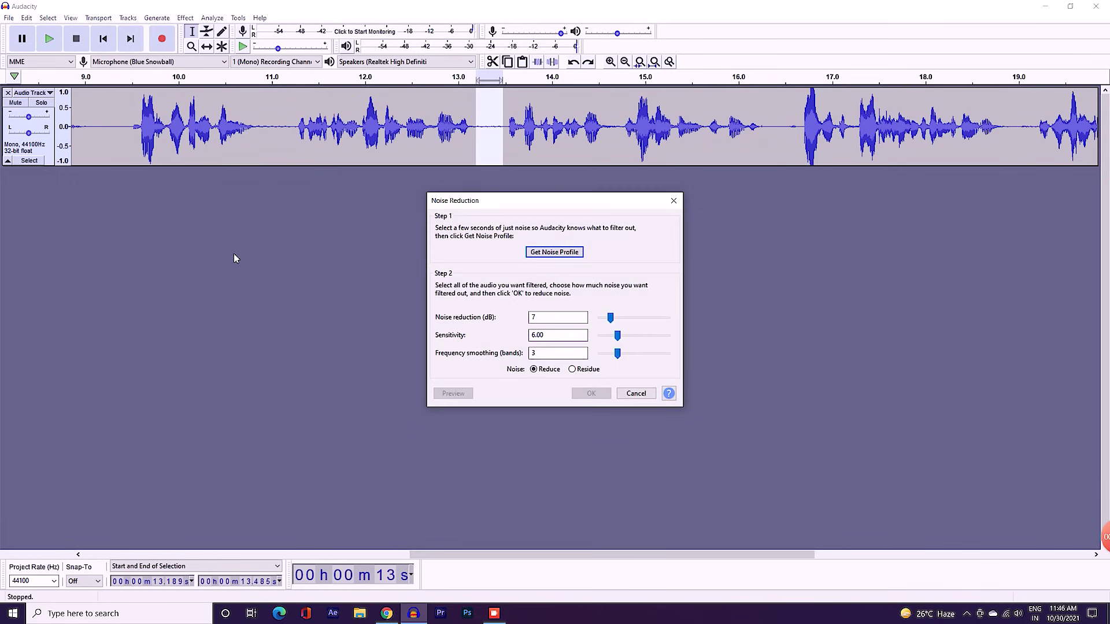
click(555, 253)
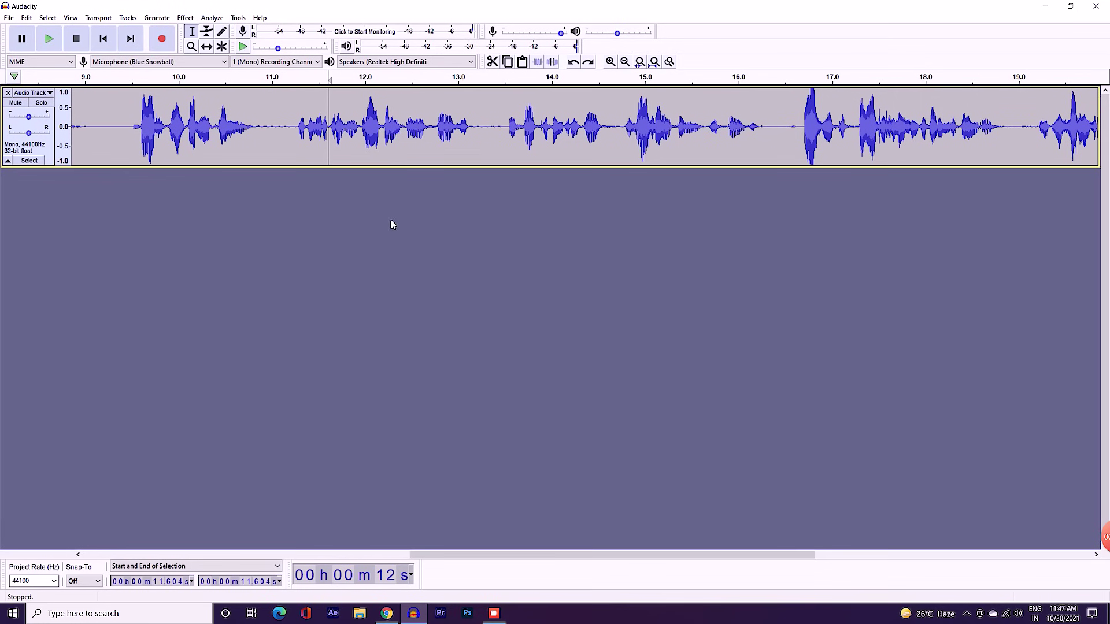
Apply Noise Reduction with the captured profile to the entire track
key(ctrl+a)
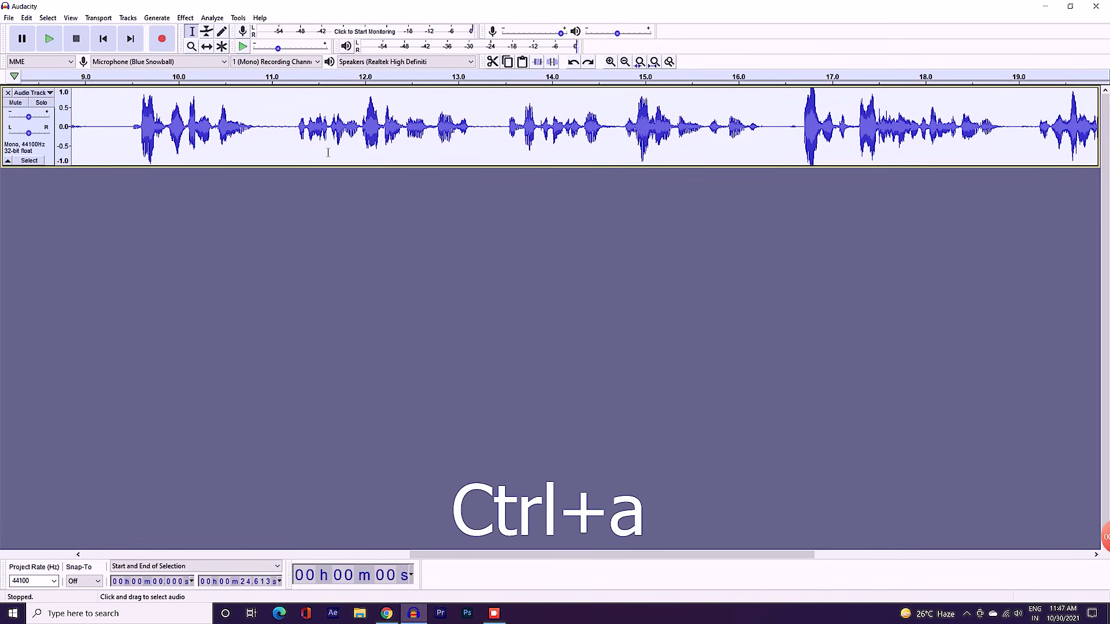
click(185, 20)
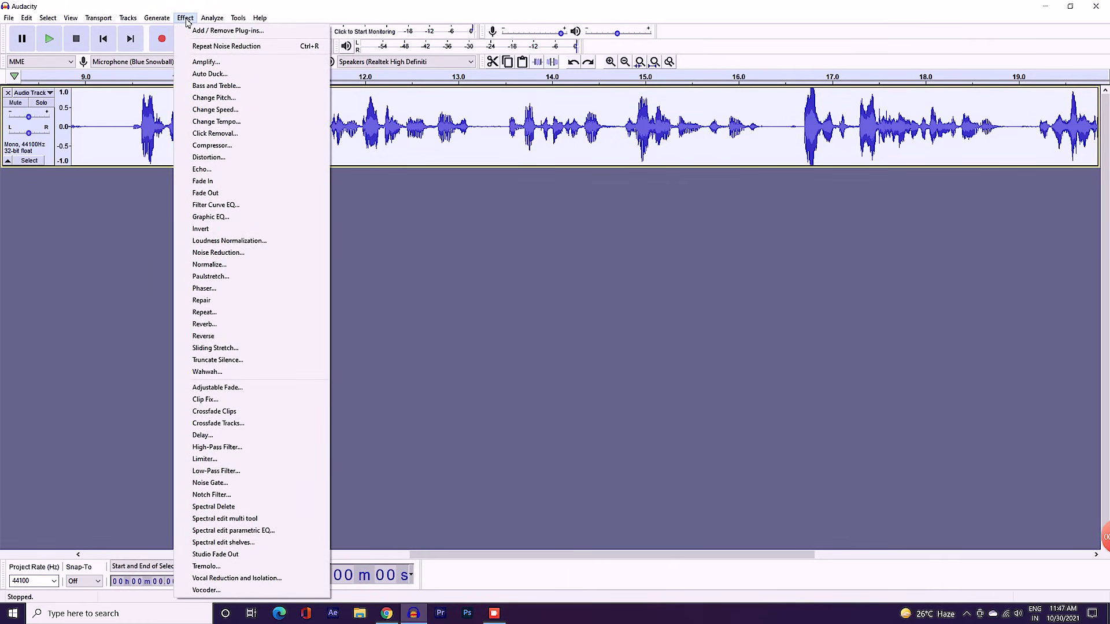
click(202, 50)
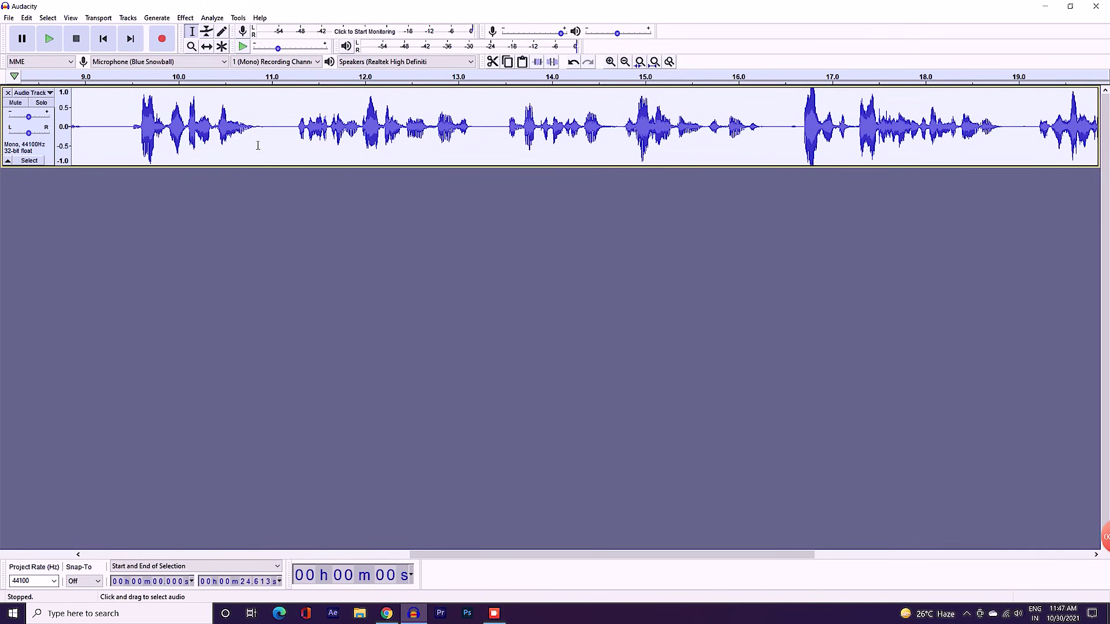
Examine the quiet gaps and the speech between about 9 and 13.5 seconds for remaining background noise
drag(273, 130, 300, 133)
click(293, 139)
drag(478, 139, 492, 139)
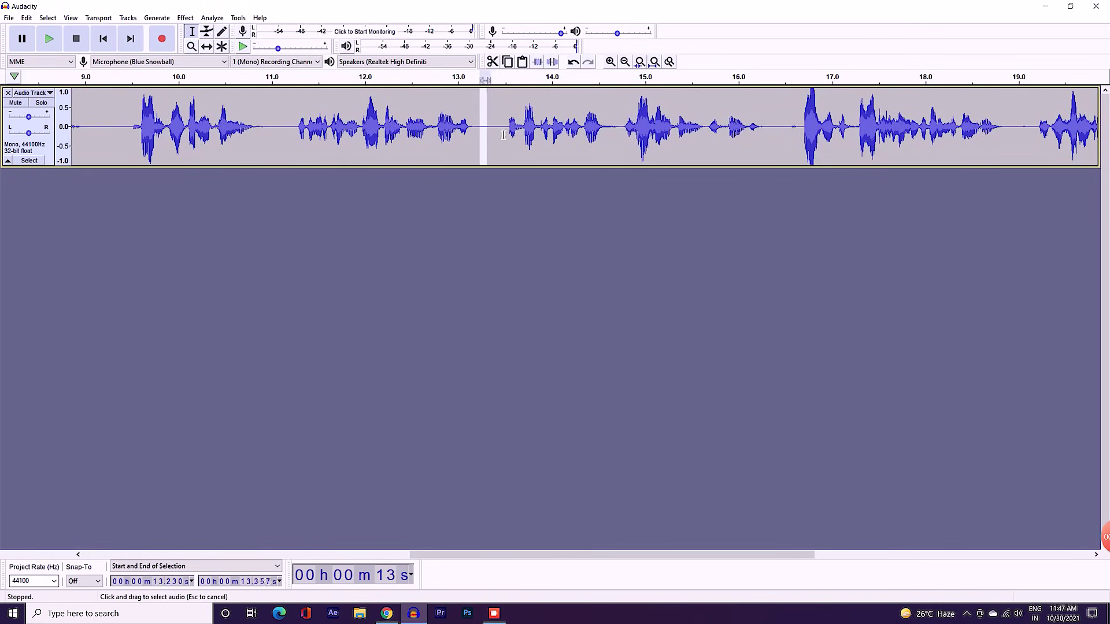
click(499, 151)
drag(130, 134, 104, 134)
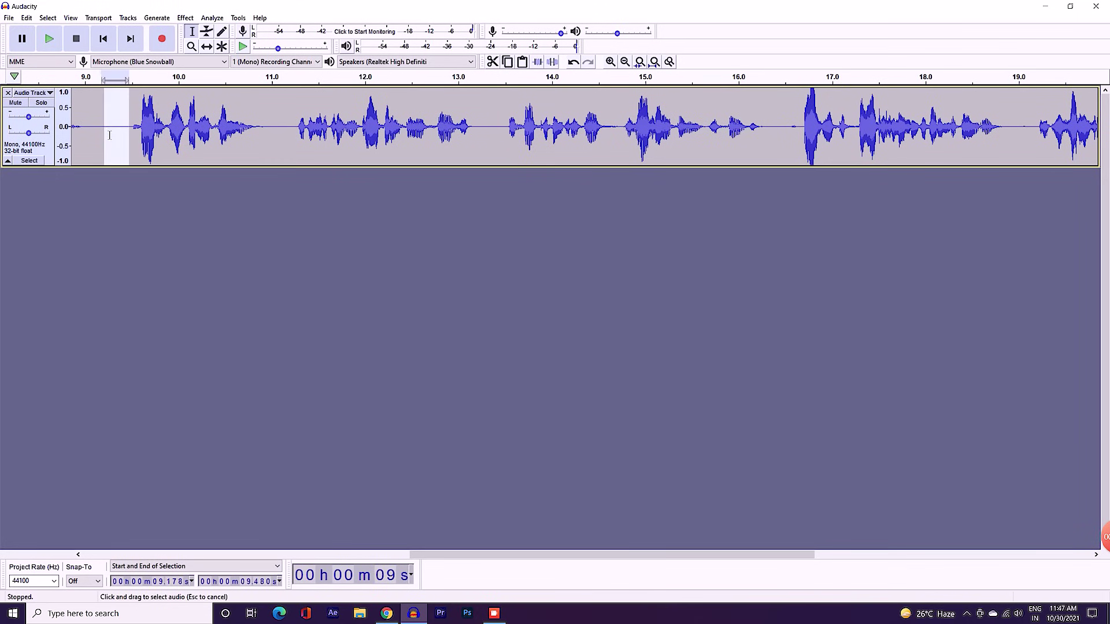
click(122, 135)
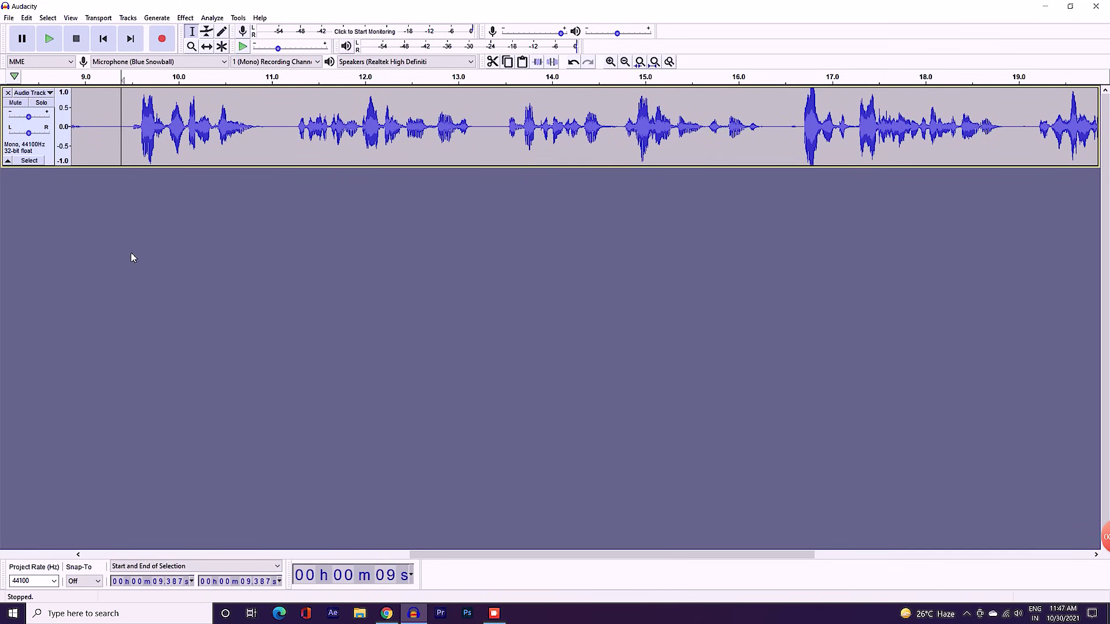
drag(92, 152, 116, 152)
click(162, 203)
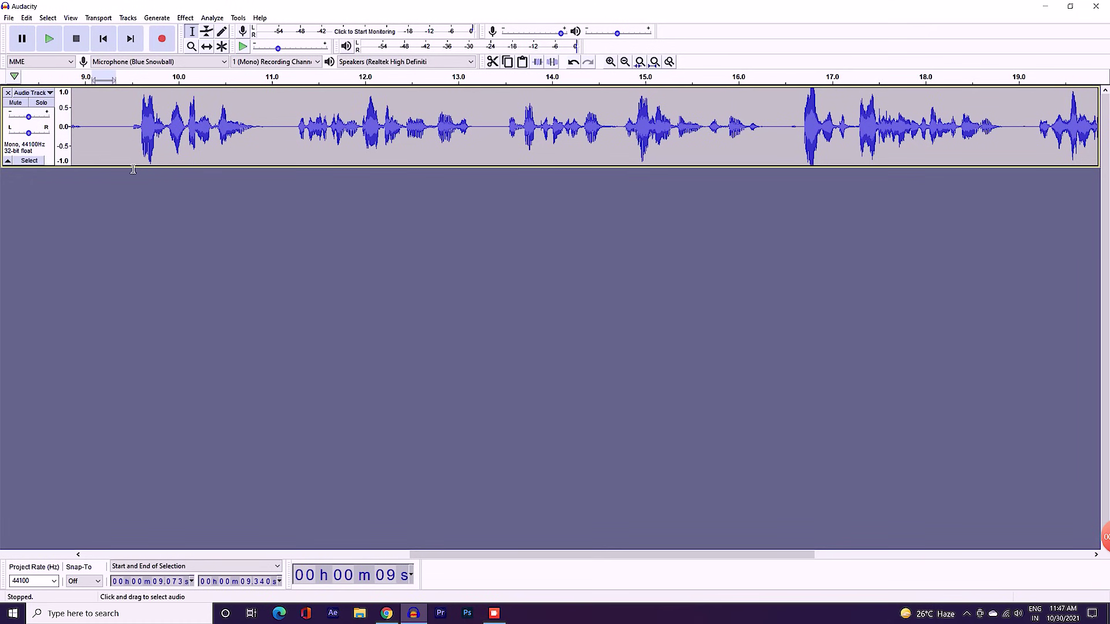
drag(130, 135, 246, 146)
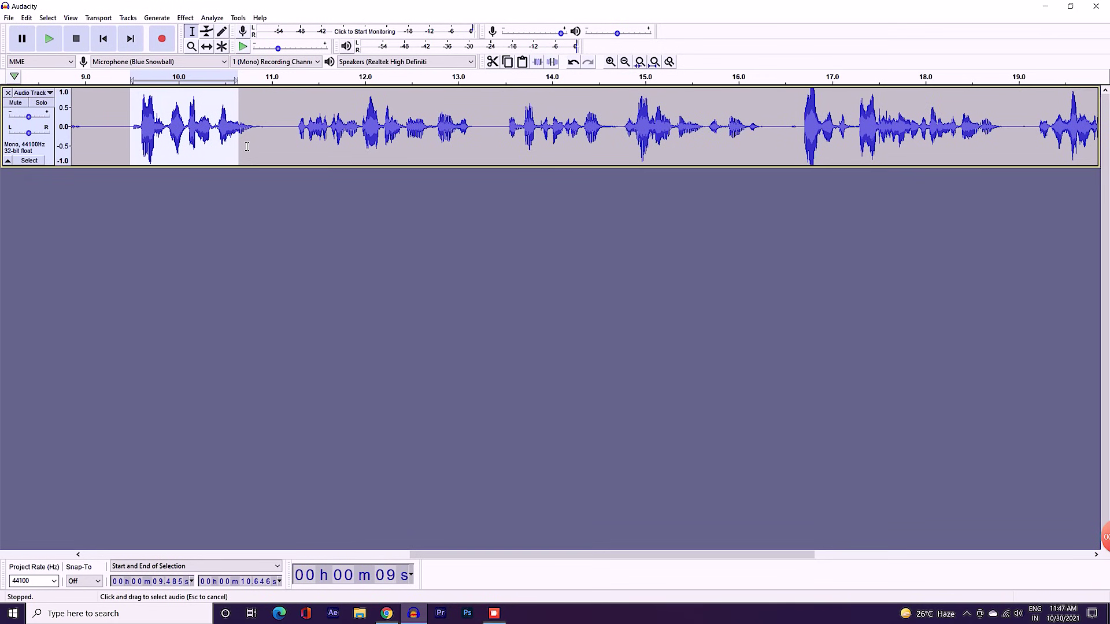
click(242, 233)
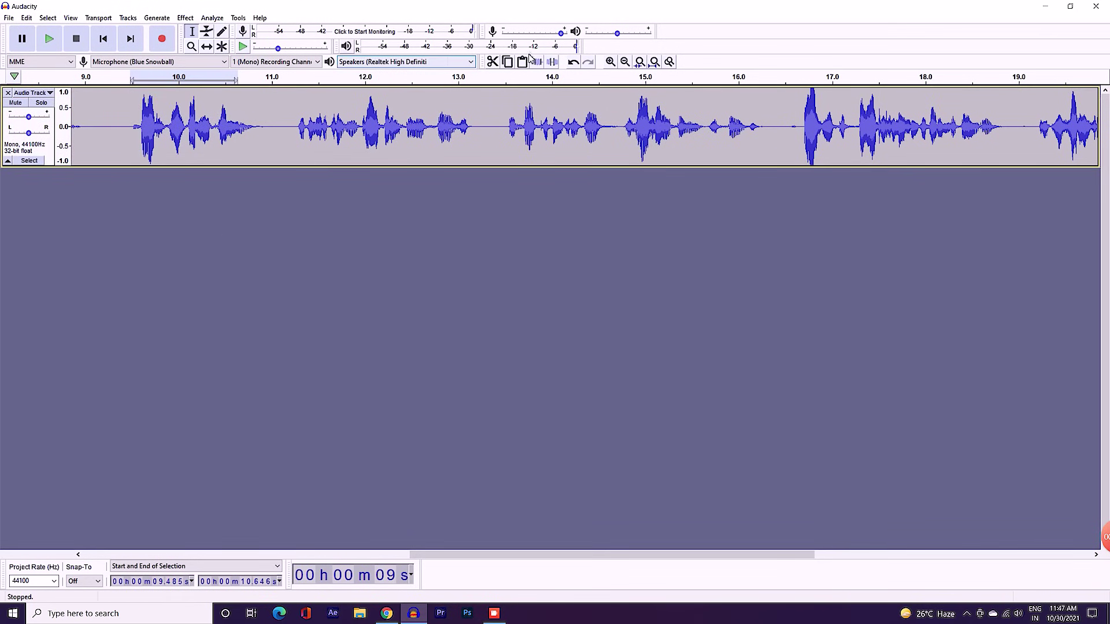
Select the quiet gap between about 4.84 and 5.32 seconds and look through the available effects
click(626, 62)
click(625, 62)
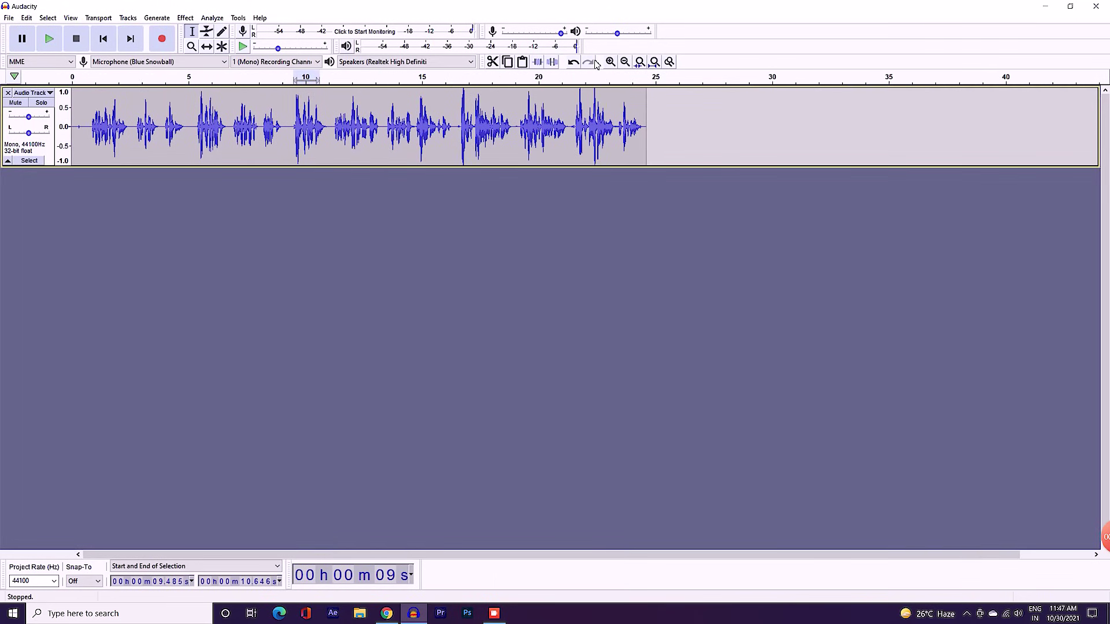
click(611, 62)
click(610, 62)
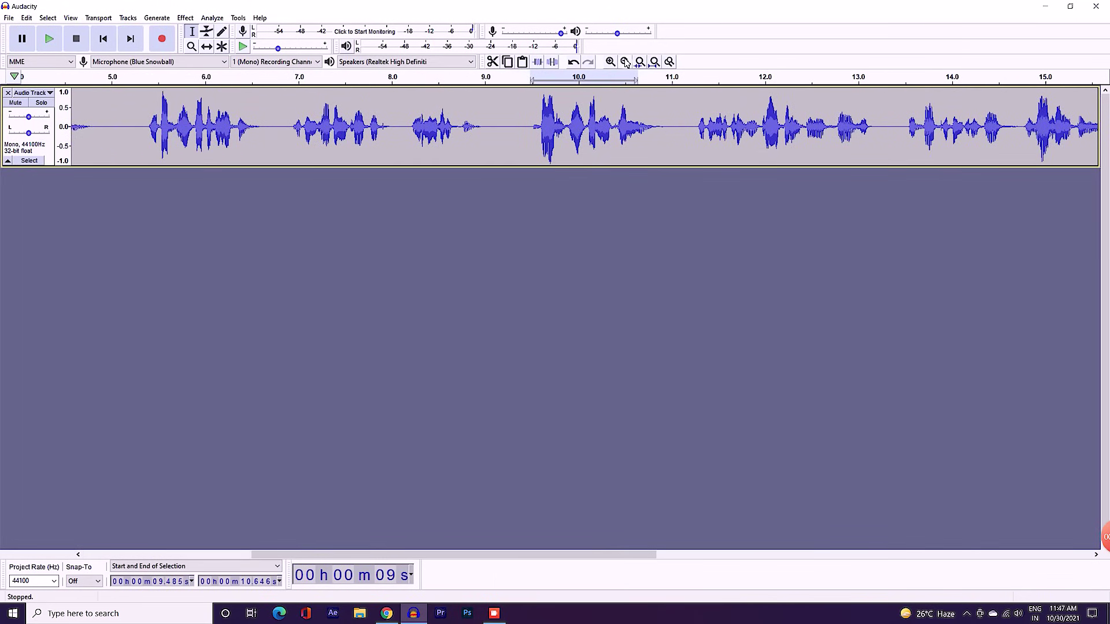
click(625, 62)
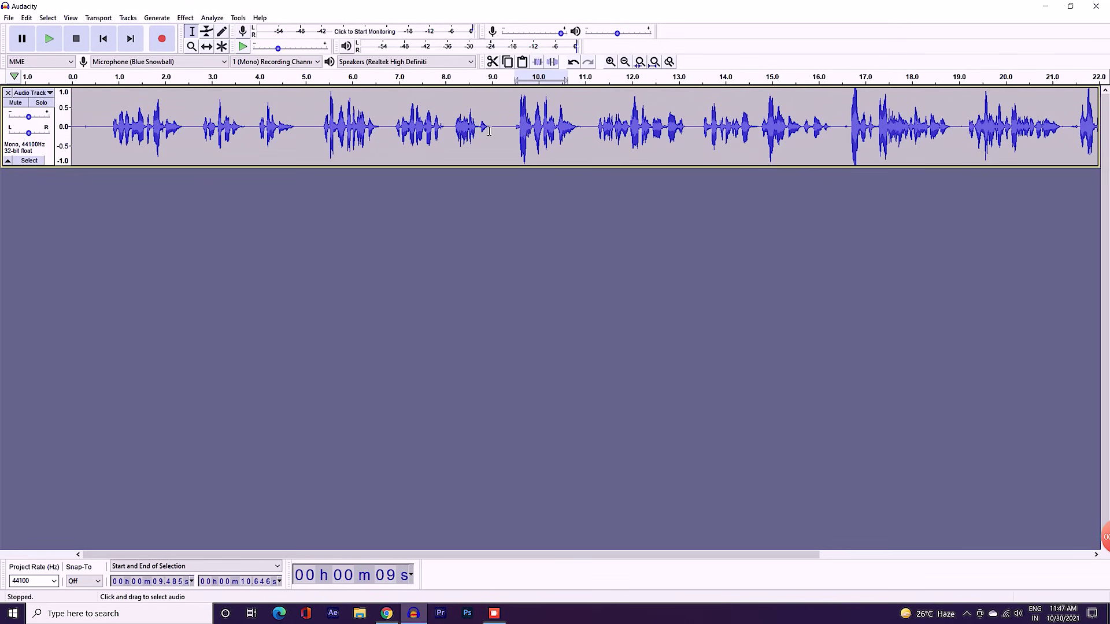
drag(300, 137, 318, 136)
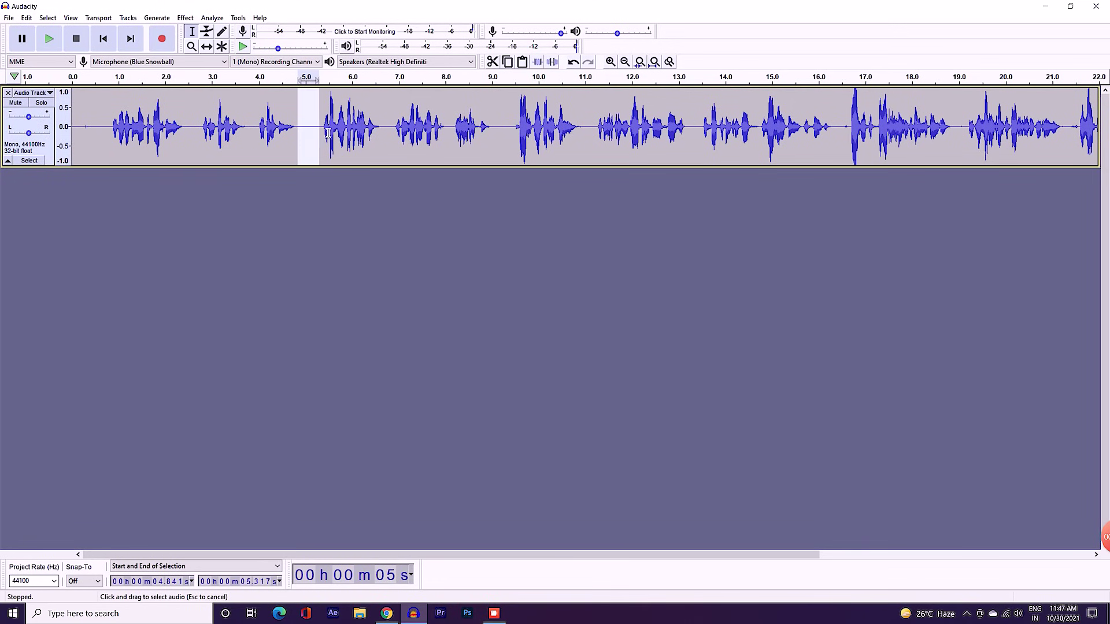
click(185, 18)
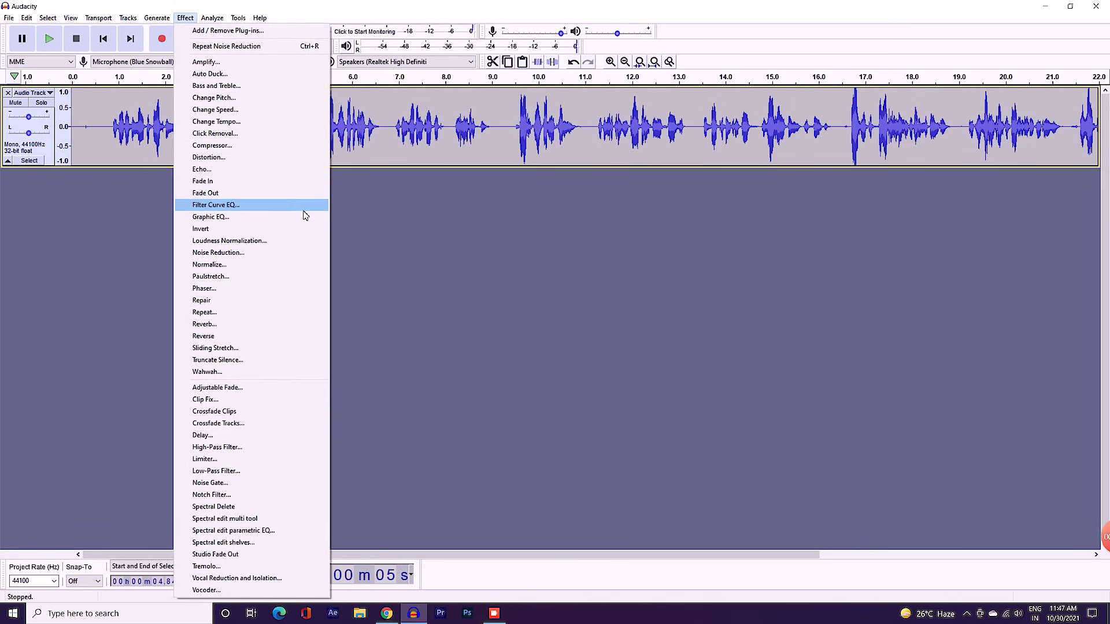
click(403, 280)
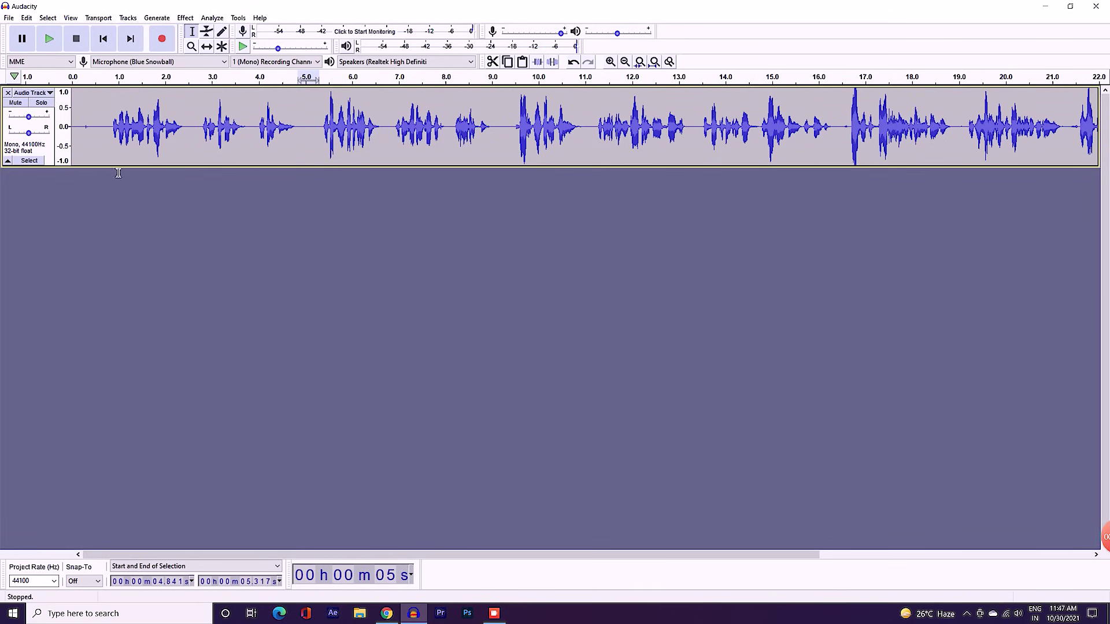
Play the noise-reduced track from about 0.77 seconds, then stop playback
click(108, 153)
key(space)
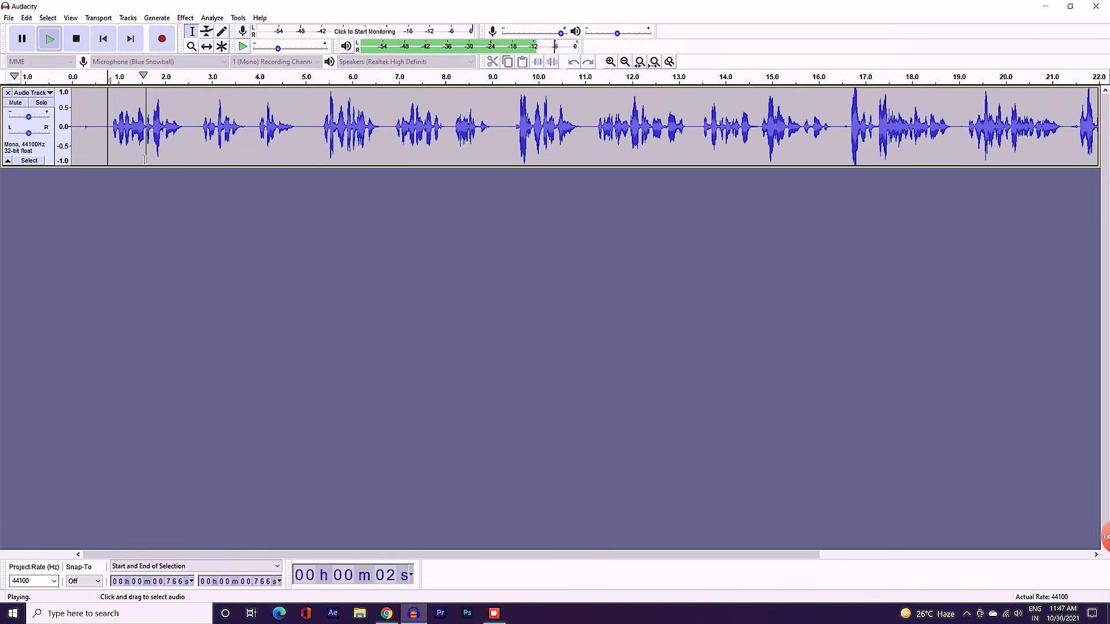
key(space)
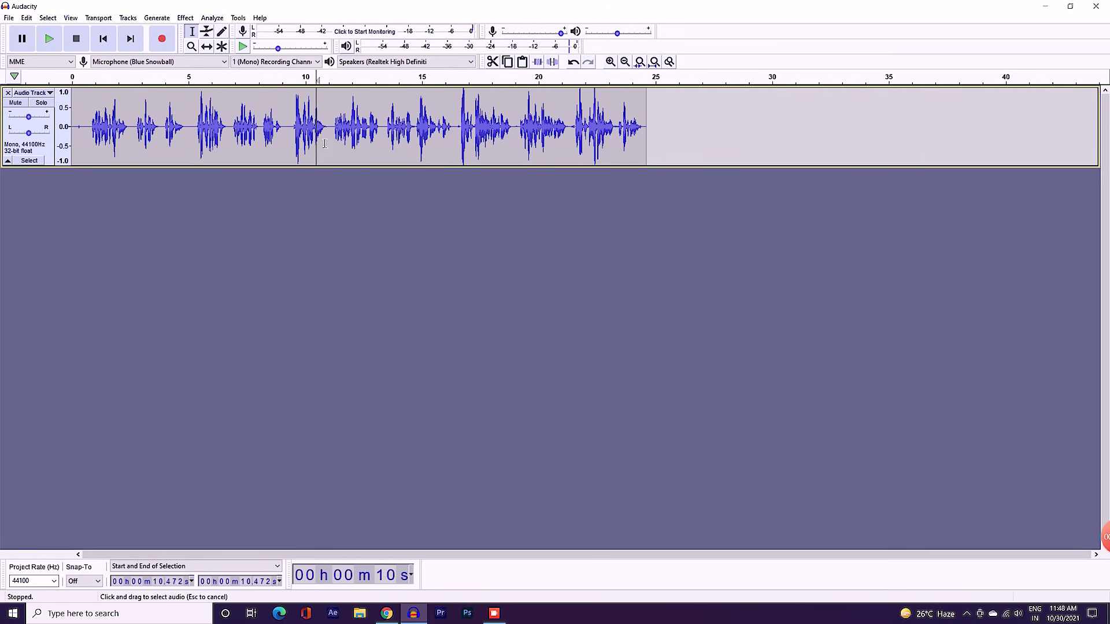
Load the factory Reverb settings with room size 75%, reverberance 50% and damping 50% for the whole track and preview the effect
double_click(420, 108)
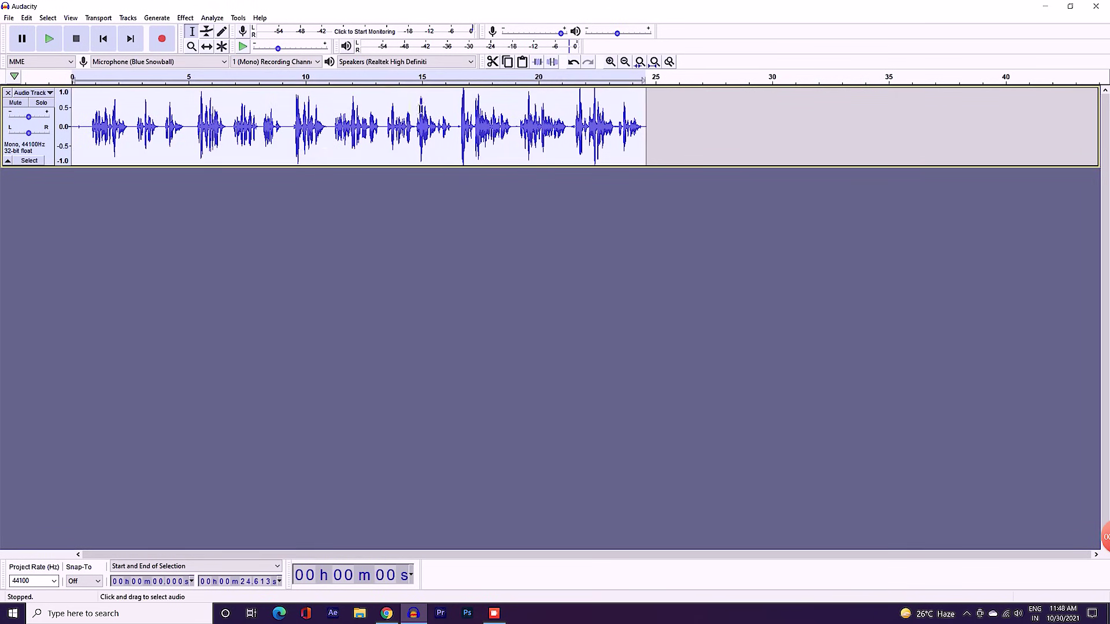
click(185, 18)
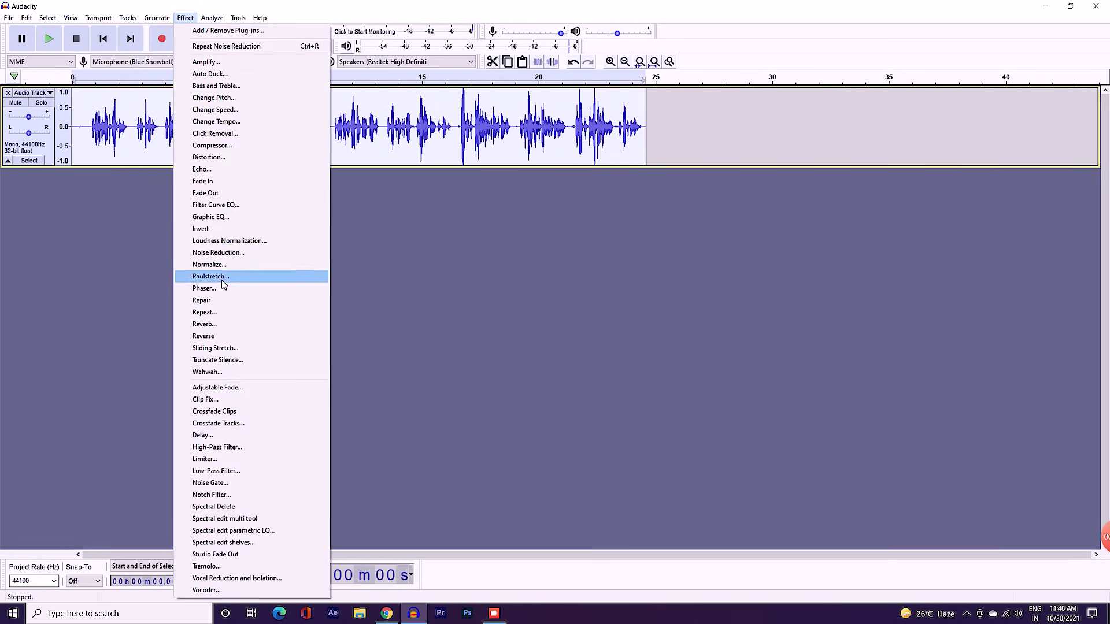
click(224, 324)
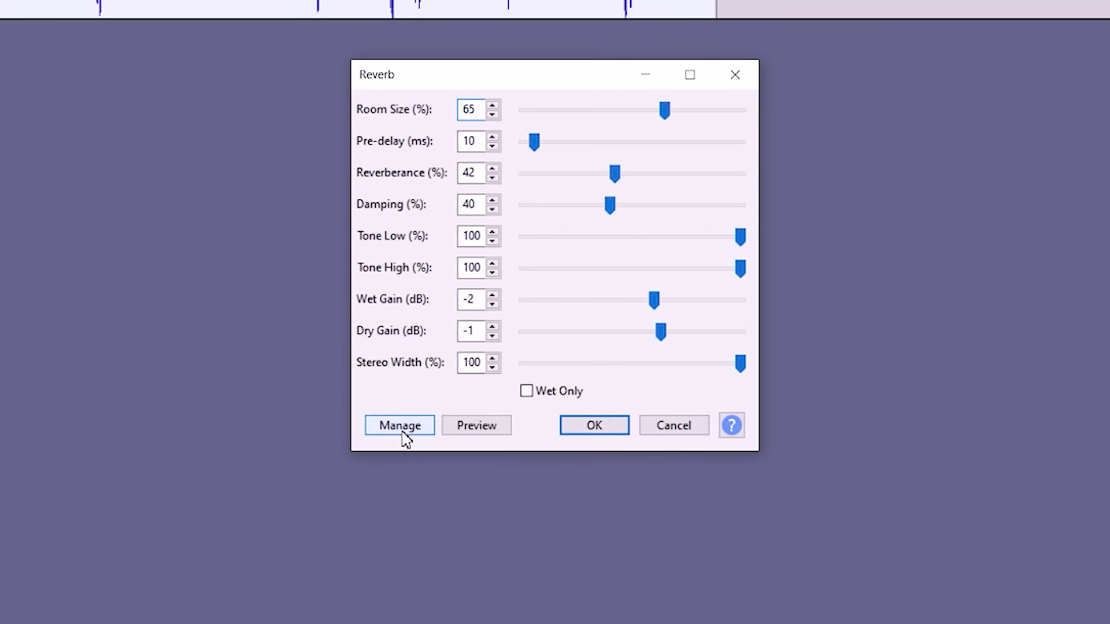
click(403, 433)
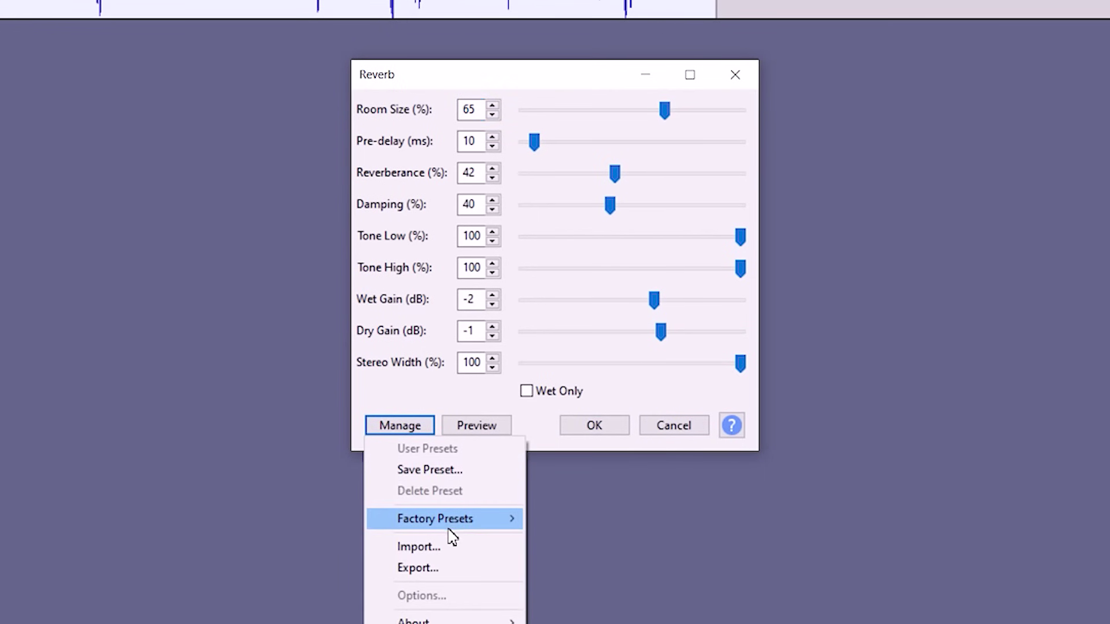
mouse_move(453, 529)
click(586, 520)
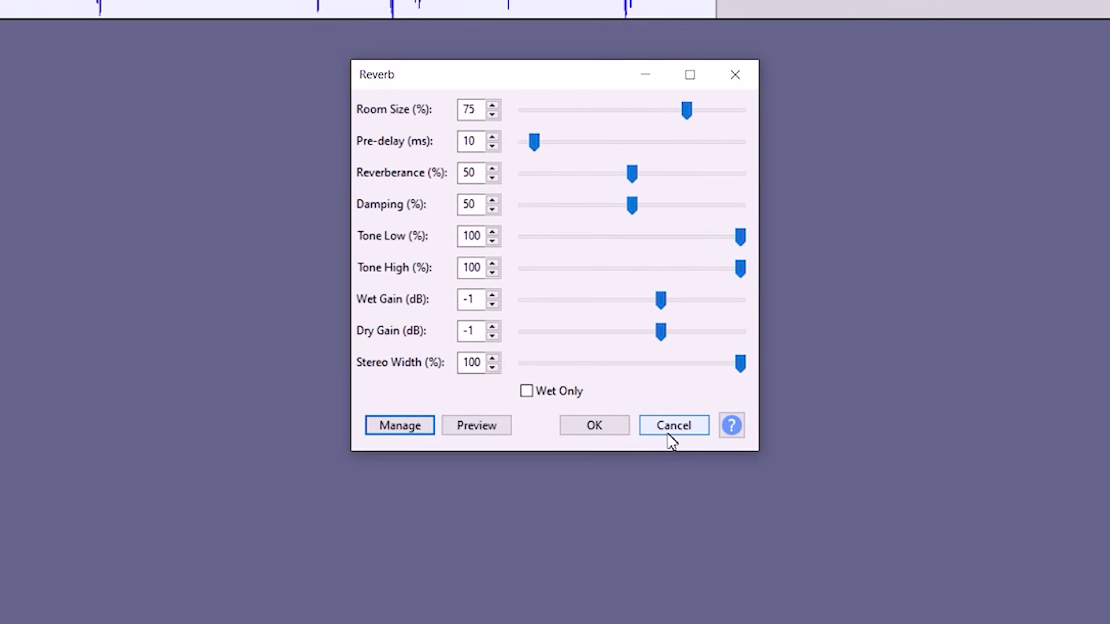
click(483, 437)
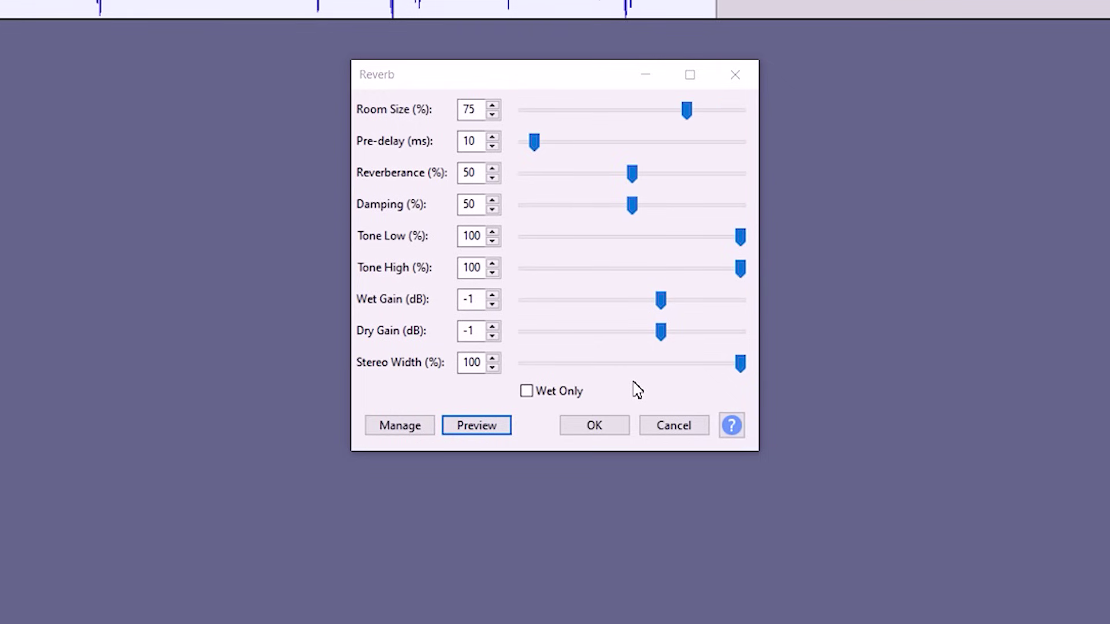
Set the reverb's room size to 60%
drag(687, 111, 669, 119)
key(Left)
key(Left)
key(Left)
key(Left)
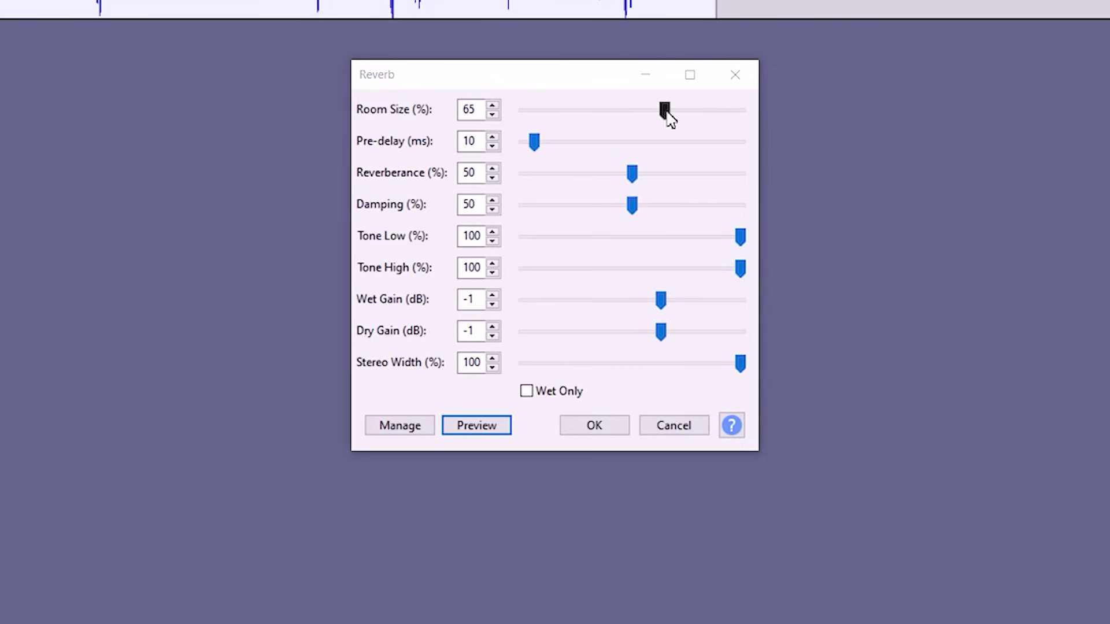
text(60)
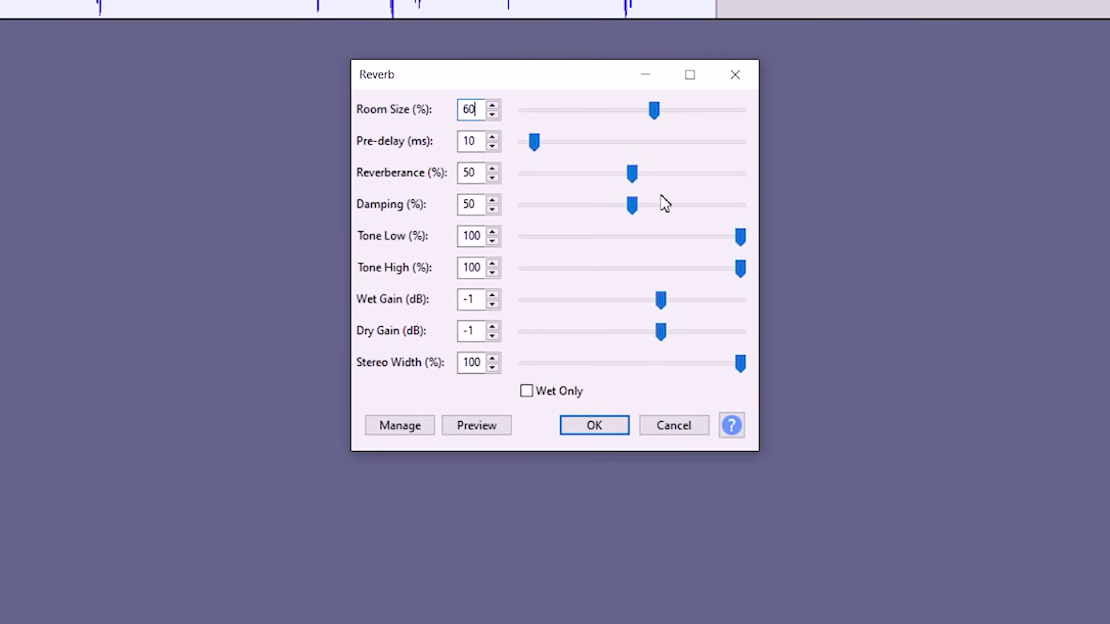
Set the reverb's reverberance to 45%, damping to 40% and wet gain to -3 dB, and preview the effect
scroll(633, 185, up, 3)
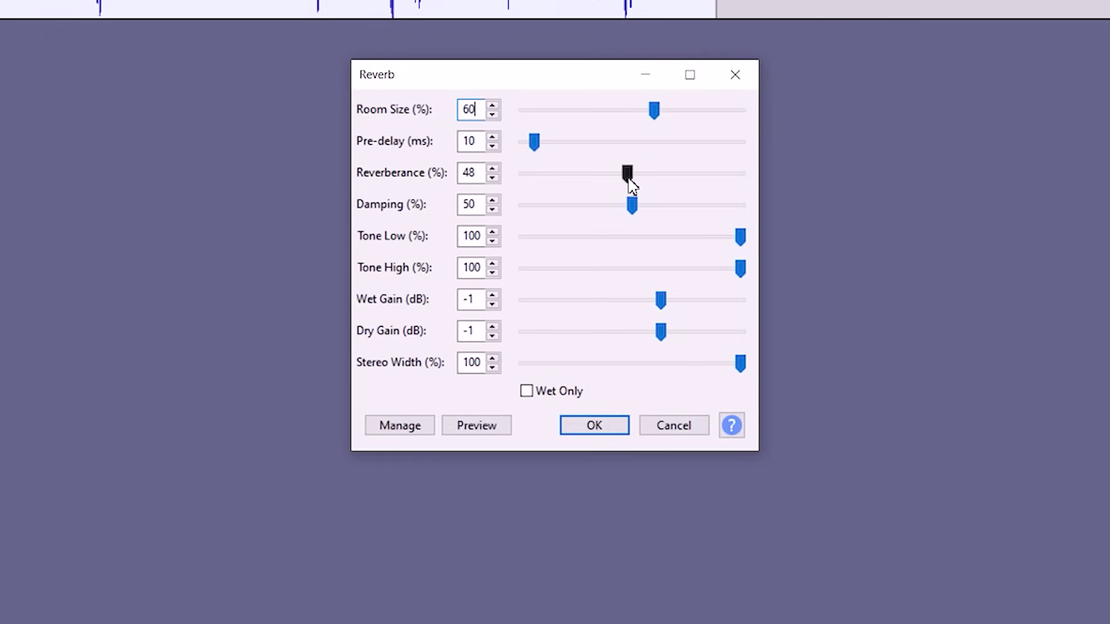
double_click(470, 172)
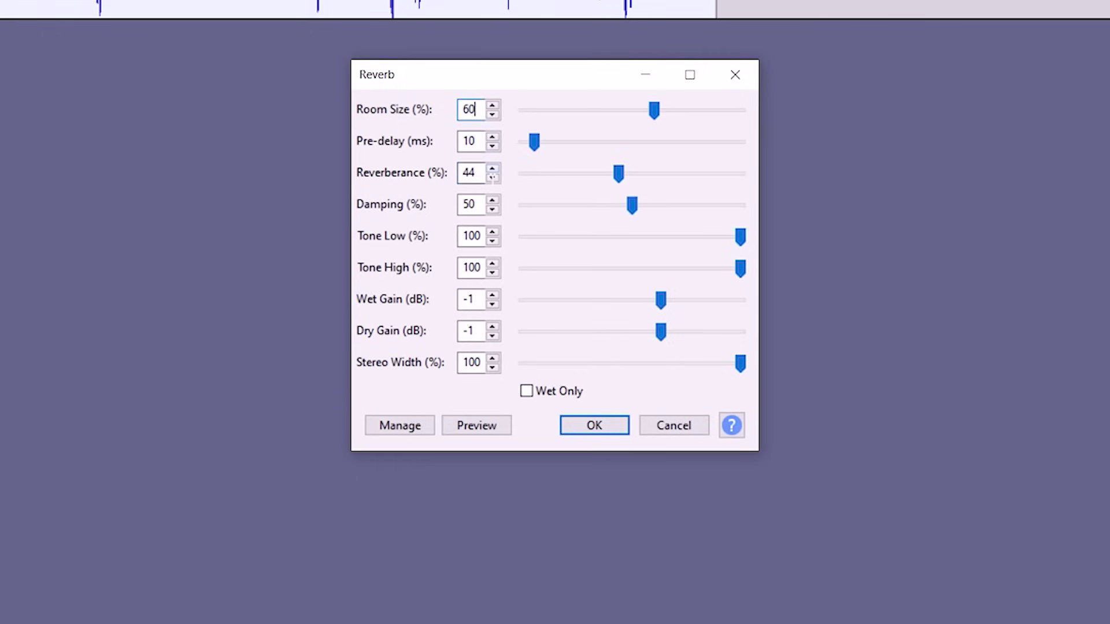
text(45)
scroll(628, 203, up, 4)
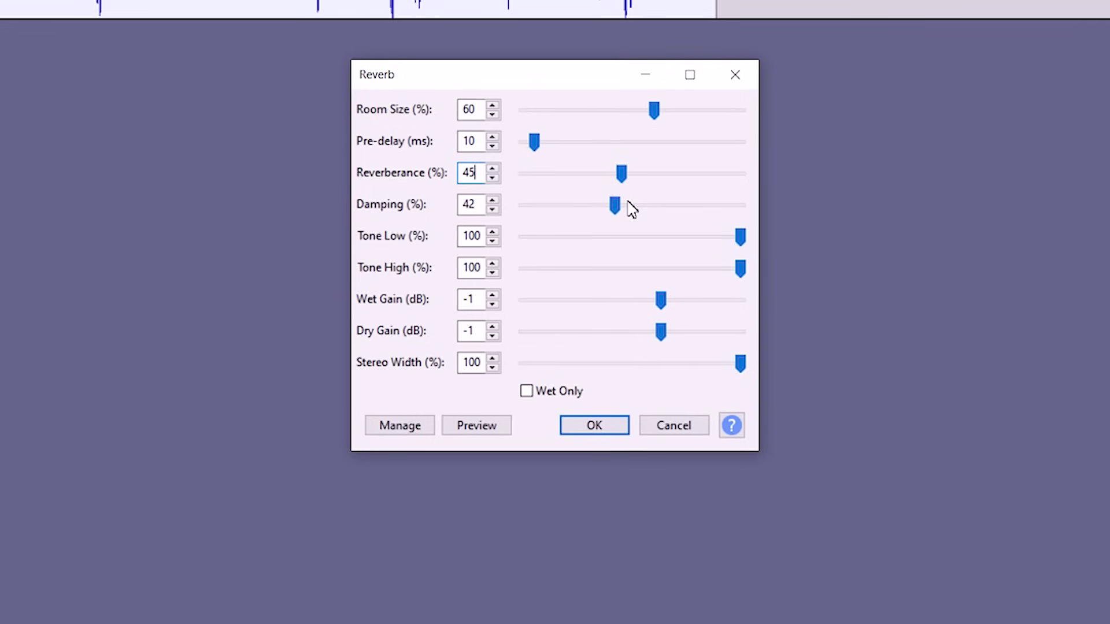
scroll(632, 208, up, 1)
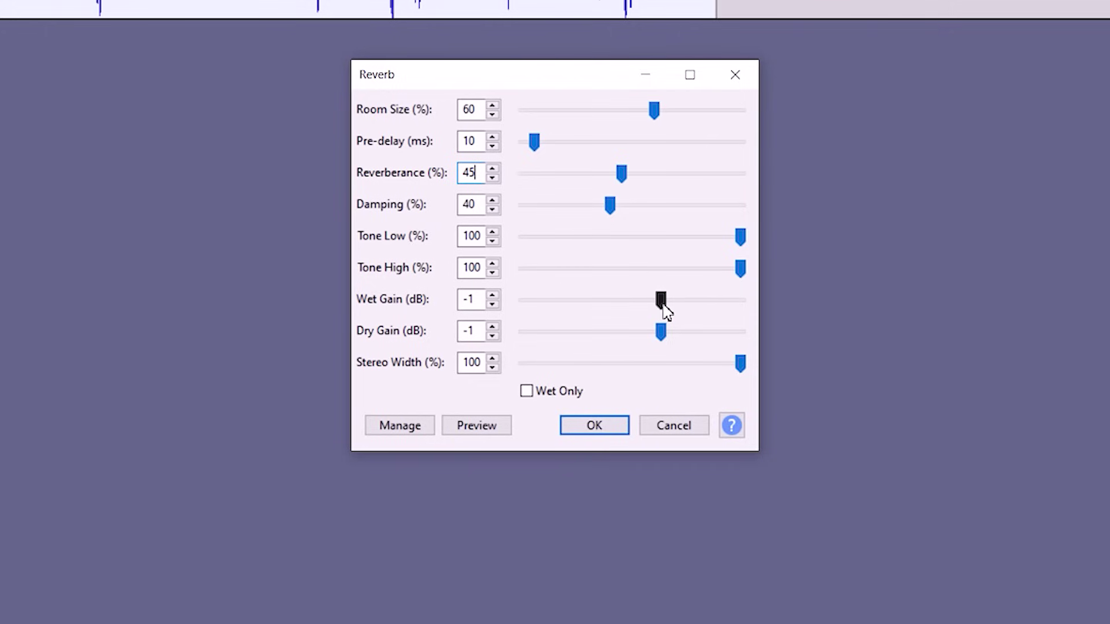
scroll(665, 313, up, 2)
click(496, 426)
Set the reverberance to 50% and wet gain to -2 dB, preview the result and apply the reverb
click(492, 169)
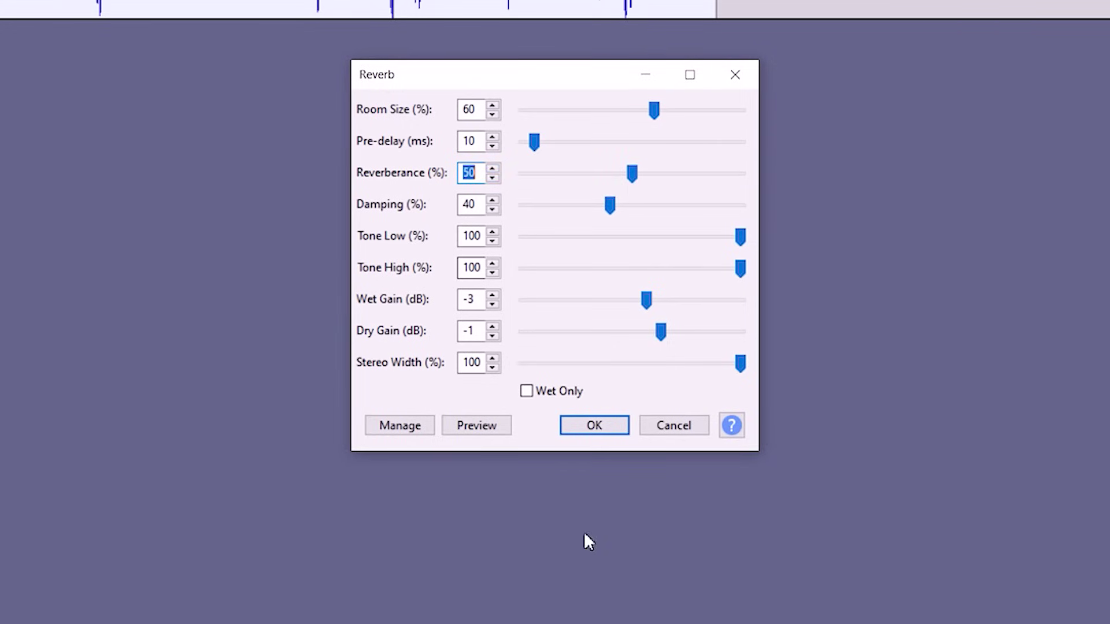
click(657, 302)
click(507, 430)
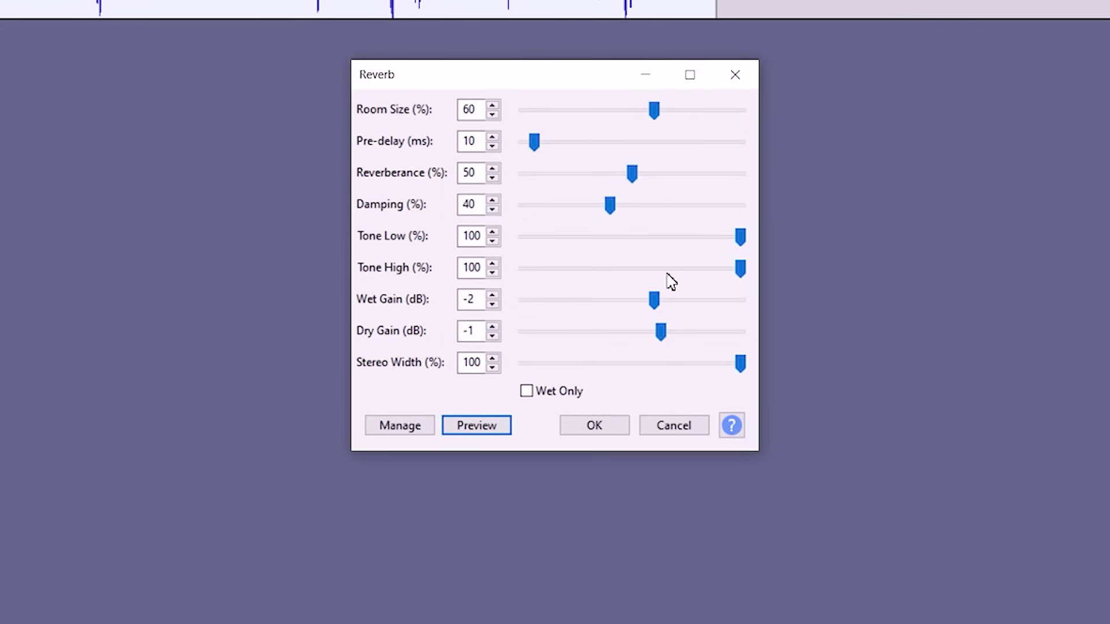
click(609, 433)
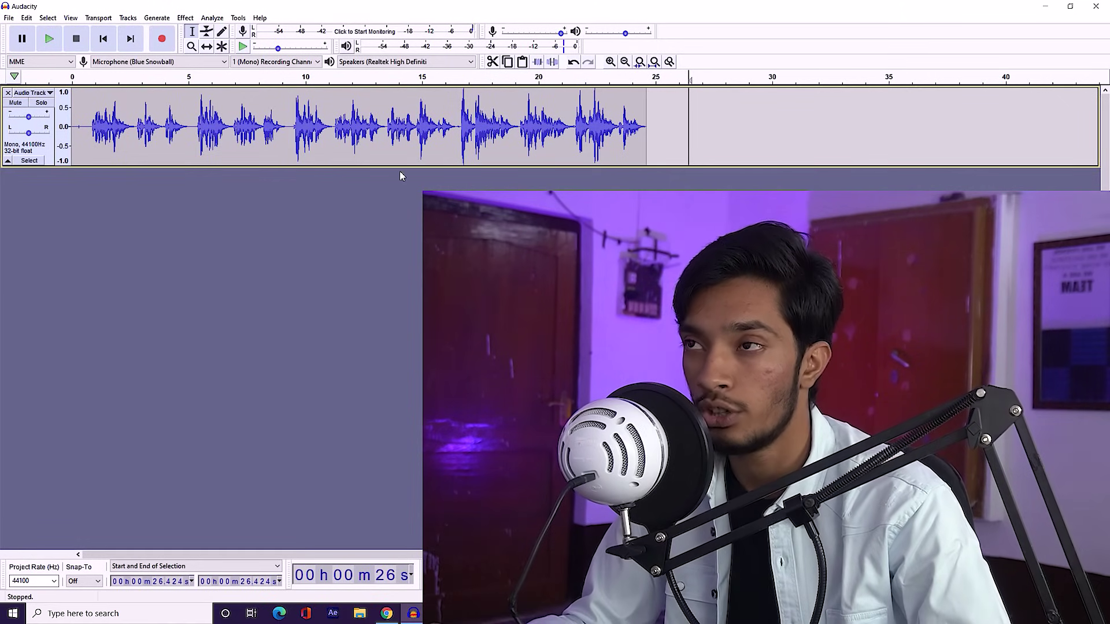
Start the Graphic EQ effect on the whole track and load its flat factory default settings
key(ctrl+a)
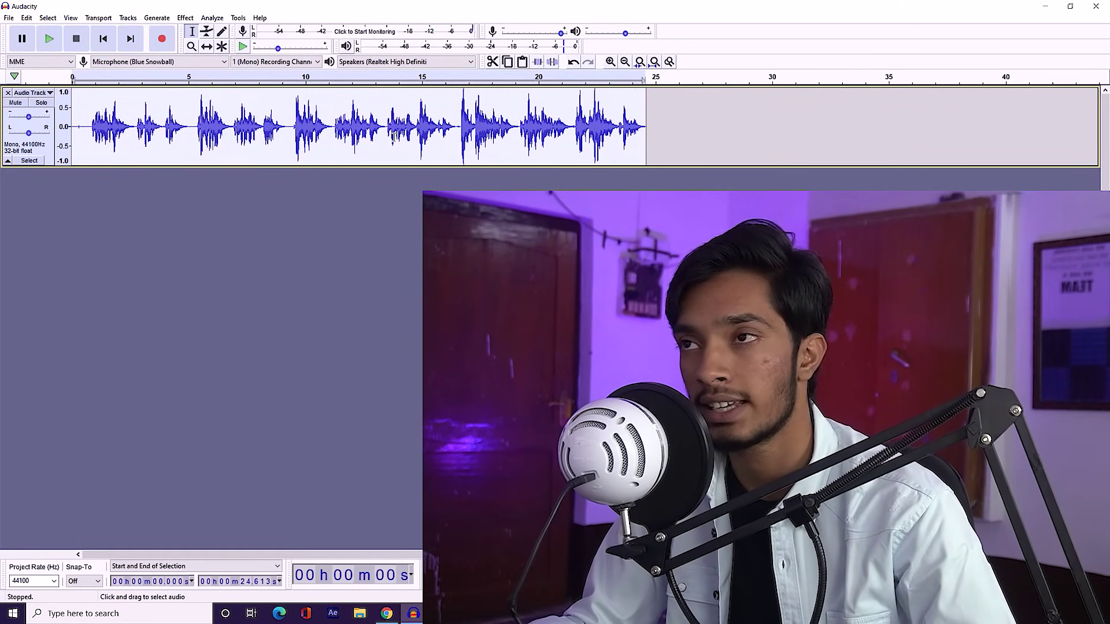
click(185, 18)
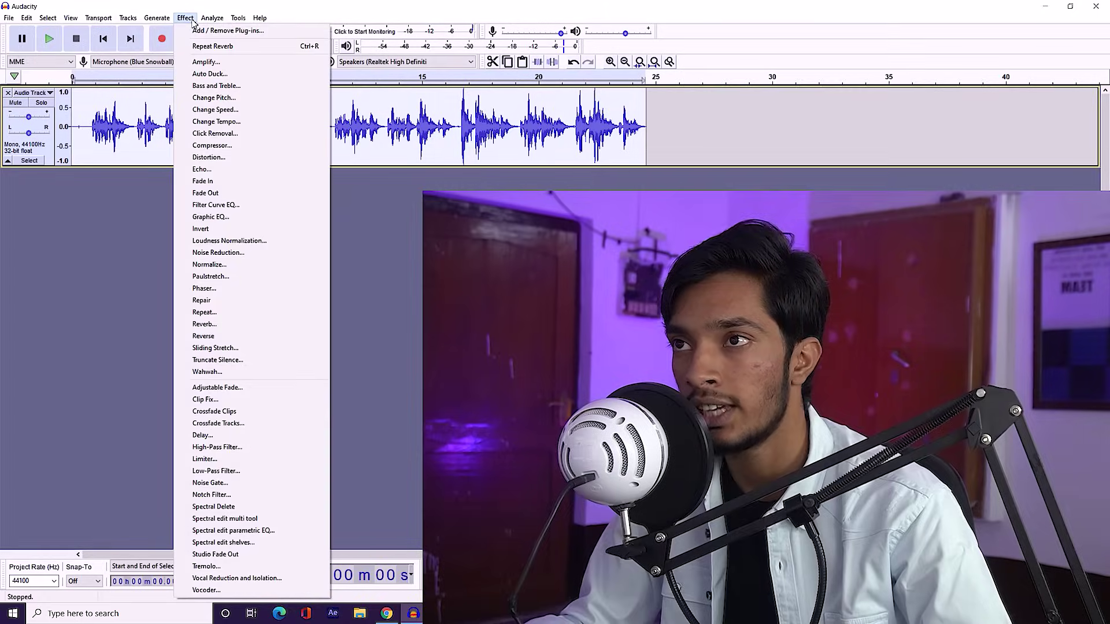
click(225, 218)
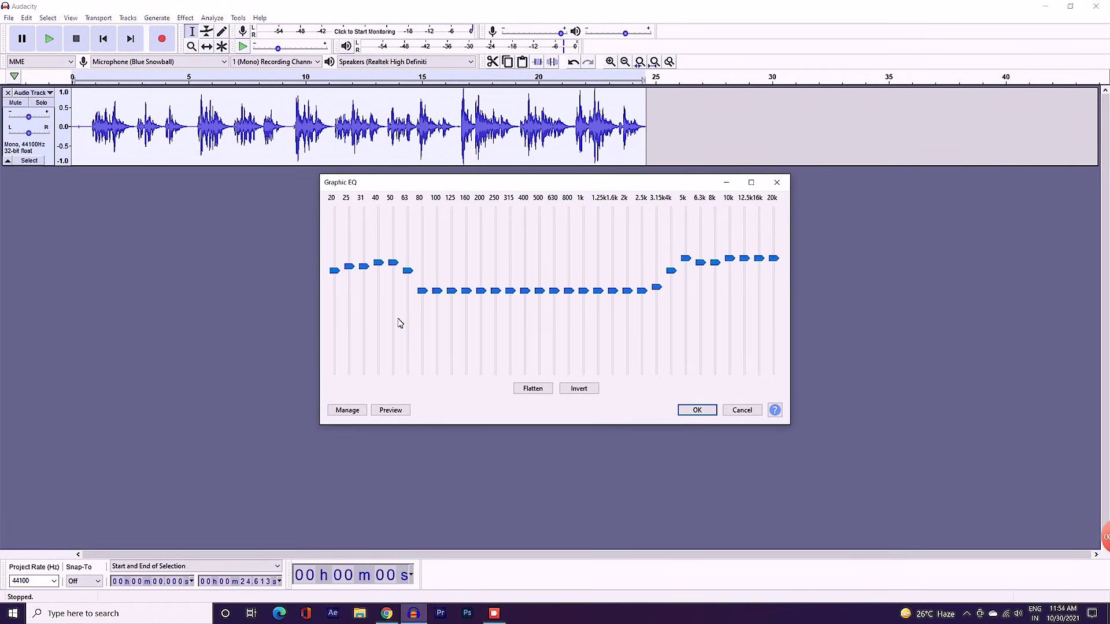
click(347, 410)
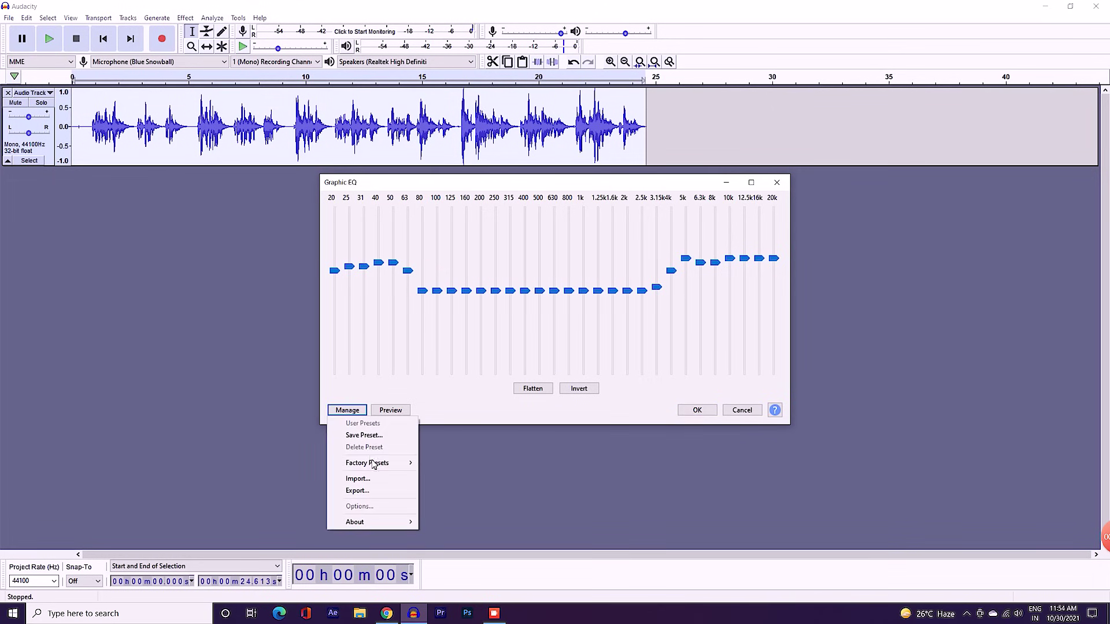
mouse_move(376, 463)
click(453, 465)
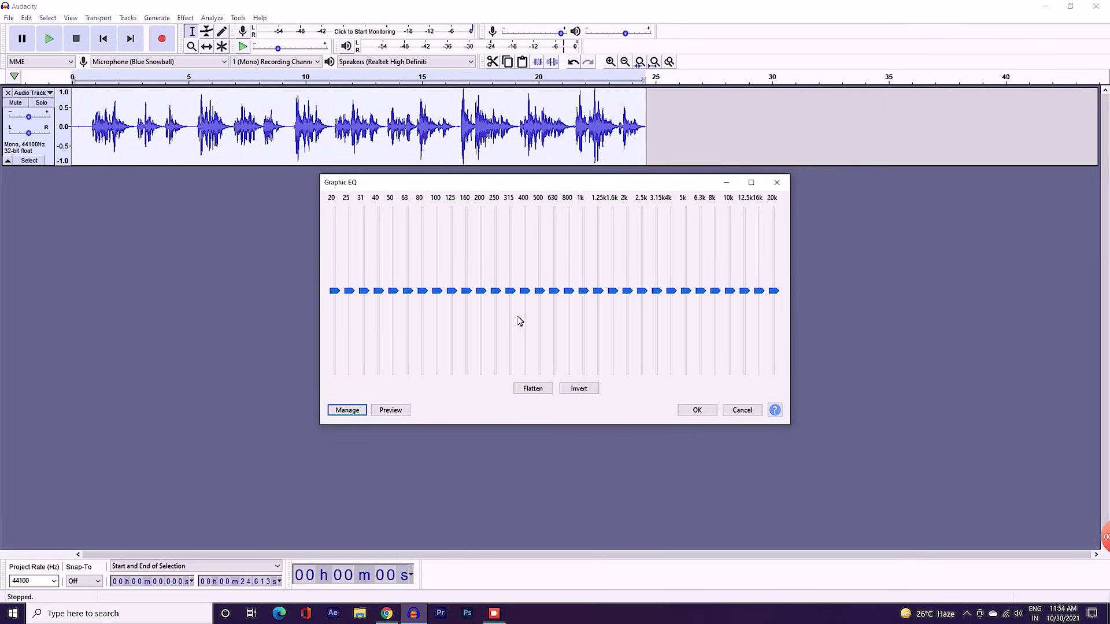
Boost the Graphic EQ bands from 20 to 80 Hz by about 3 to 7 dB
scroll(334, 295, up, 3)
scroll(379, 296, up, 1)
scroll(364, 294, up, 1)
scroll(378, 294, up, 2)
scroll(393, 298, up, 2)
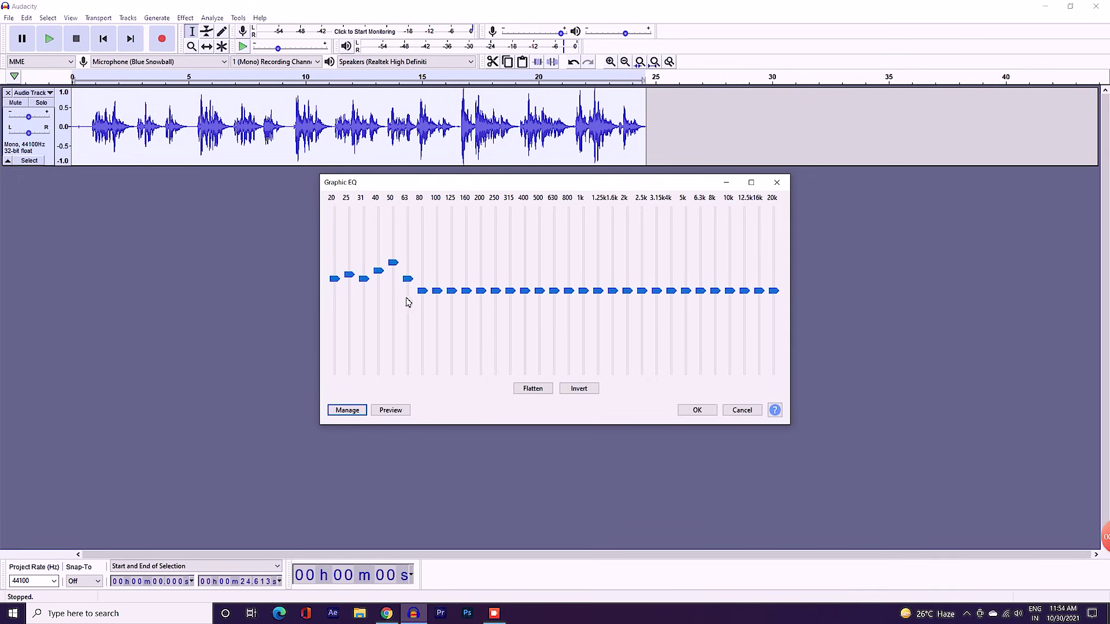
scroll(422, 296, up, 4)
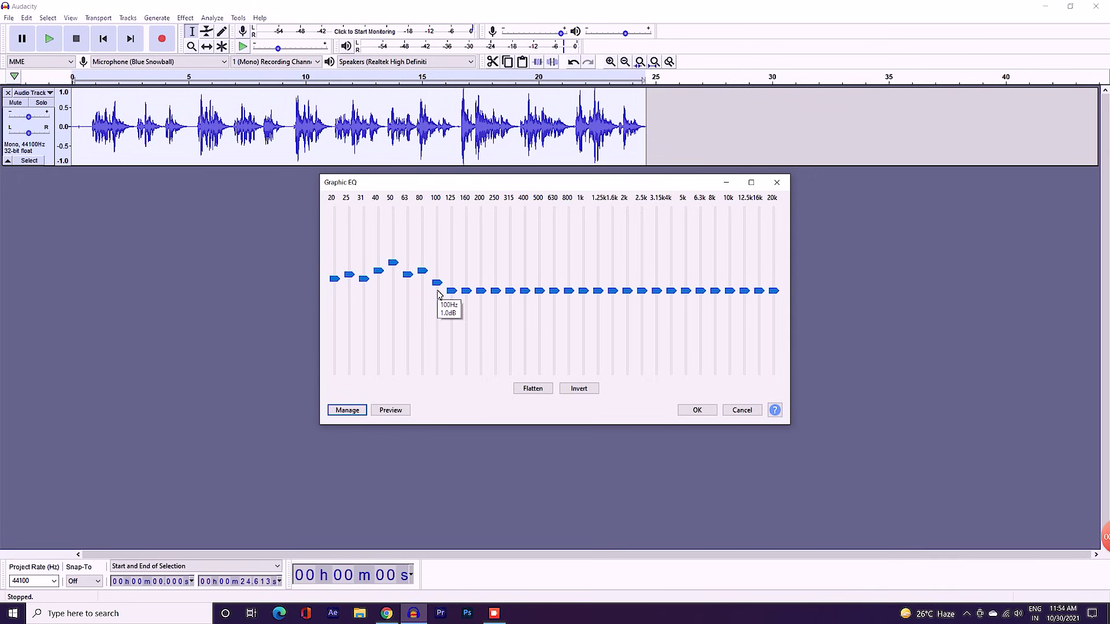
Raise the 20 to 80 Hz bands to about 7 to 9 dB and the 100 and 125 Hz bands to about 5 dB
scroll(451, 295, up, 2)
scroll(407, 284, up, 4)
scroll(365, 281, up, 2)
scroll(349, 280, up, 2)
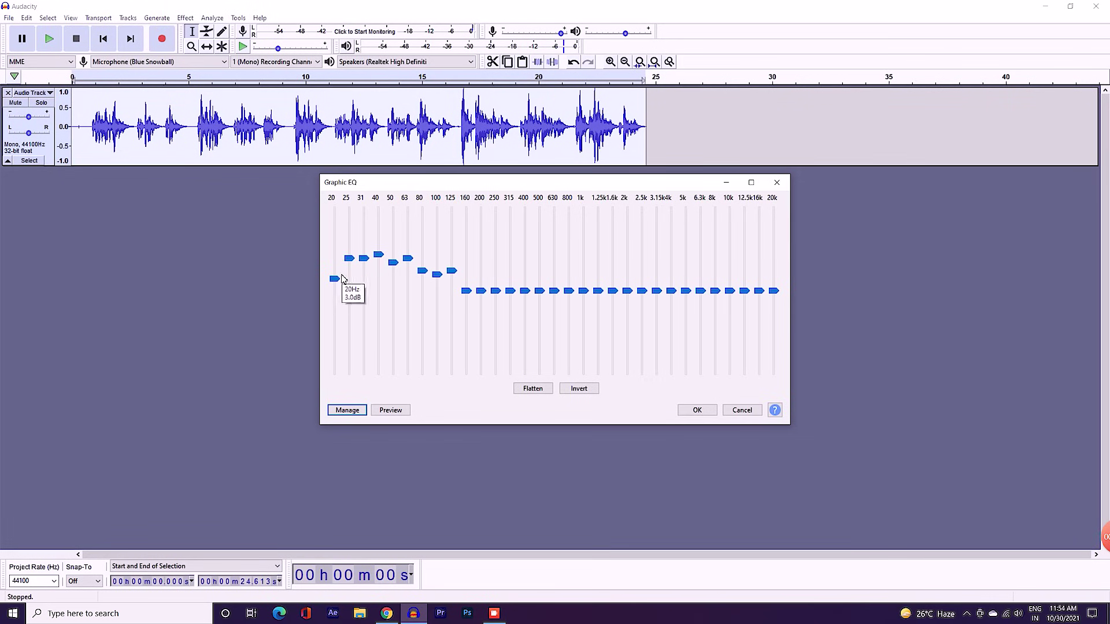
scroll(334, 281, up, 2)
scroll(365, 274, up, 1)
scroll(393, 277, up, 3)
scroll(423, 277, up, 3)
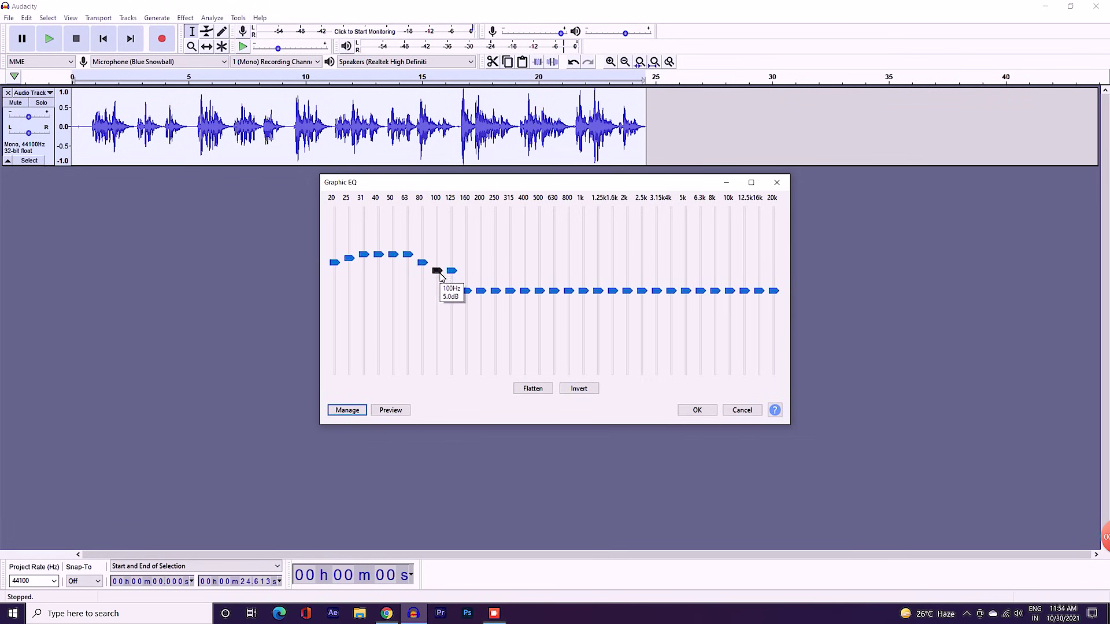
Raise the 80 to 160 Hz bands to about 7 to 9 dB, then briefly preview the equalization
scroll(437, 274, up, 3)
scroll(452, 280, up, 2)
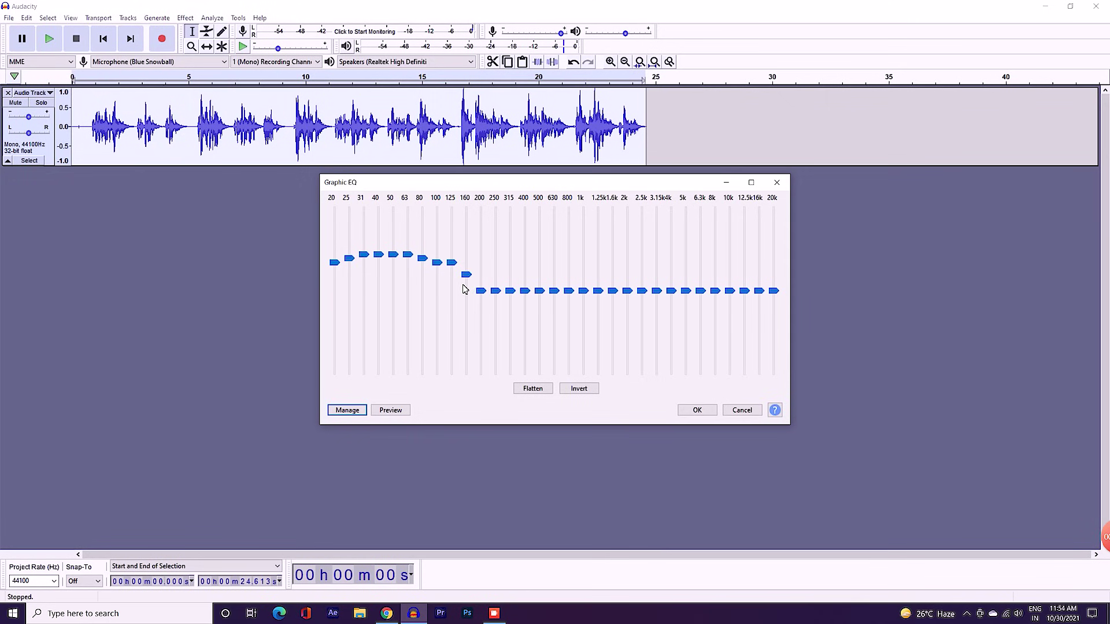
scroll(466, 289, up, 3)
scroll(441, 268, up, 2)
click(392, 412)
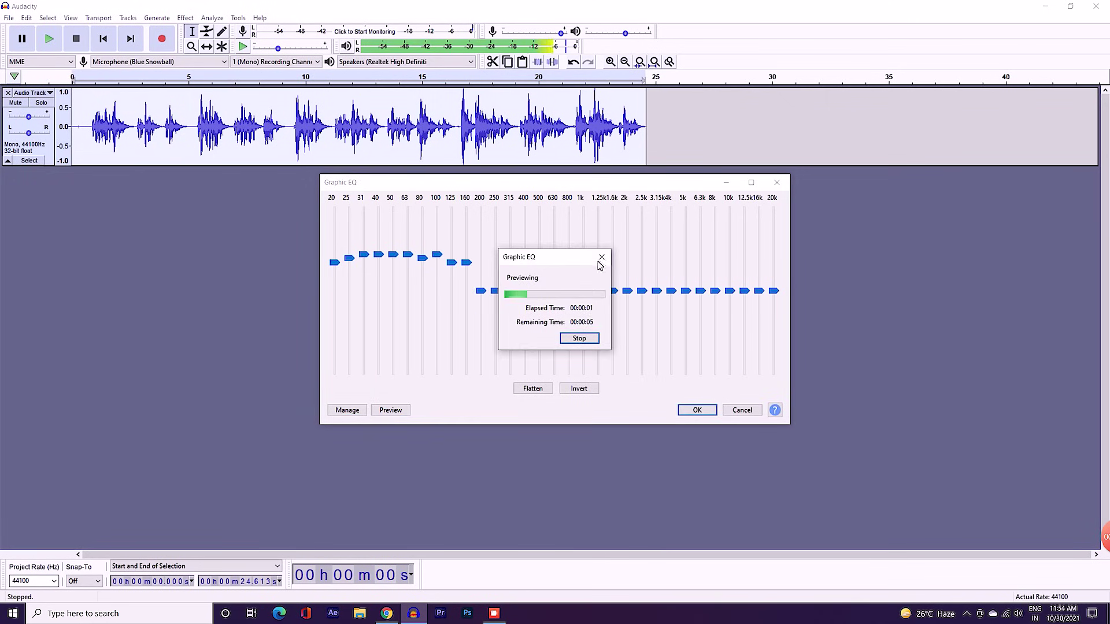
click(602, 258)
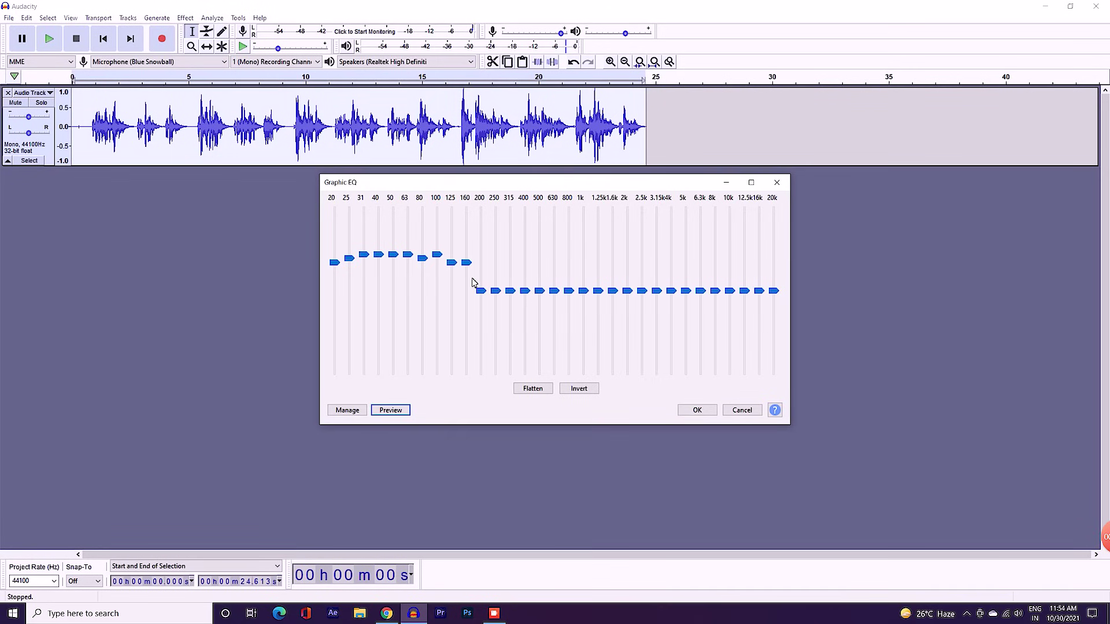
Boost the 125 to 250 Hz bands to about 5 to 12 dB and the 20 to 63 Hz bands to about 12 to 14 dB
scroll(469, 283, up, 5)
scroll(452, 260, up, 5)
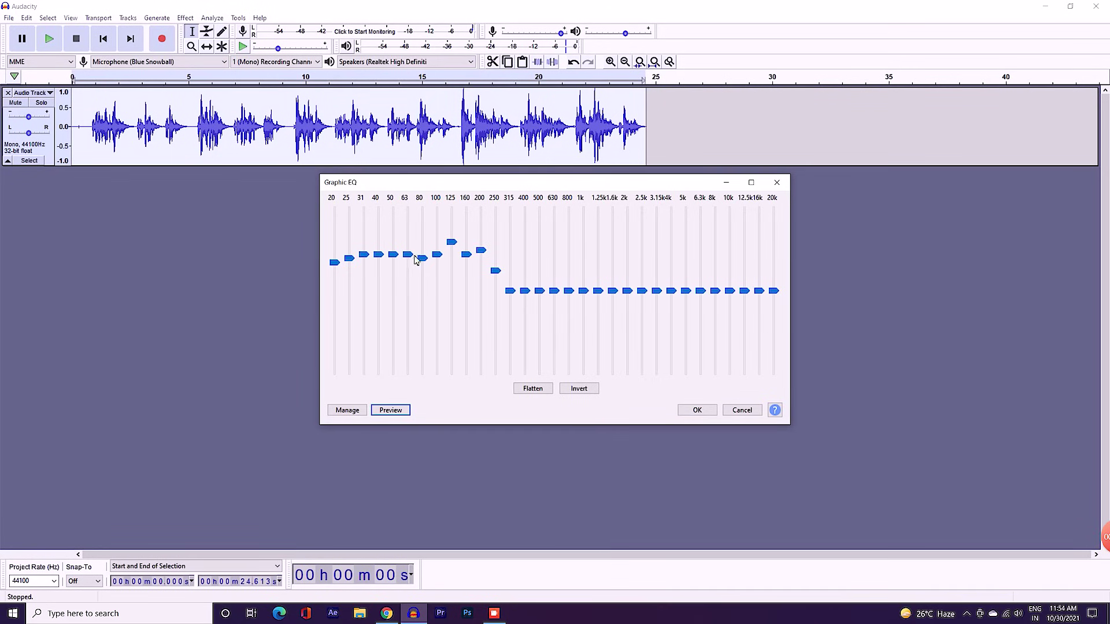
scroll(407, 259, up, 9)
scroll(349, 268, up, 3)
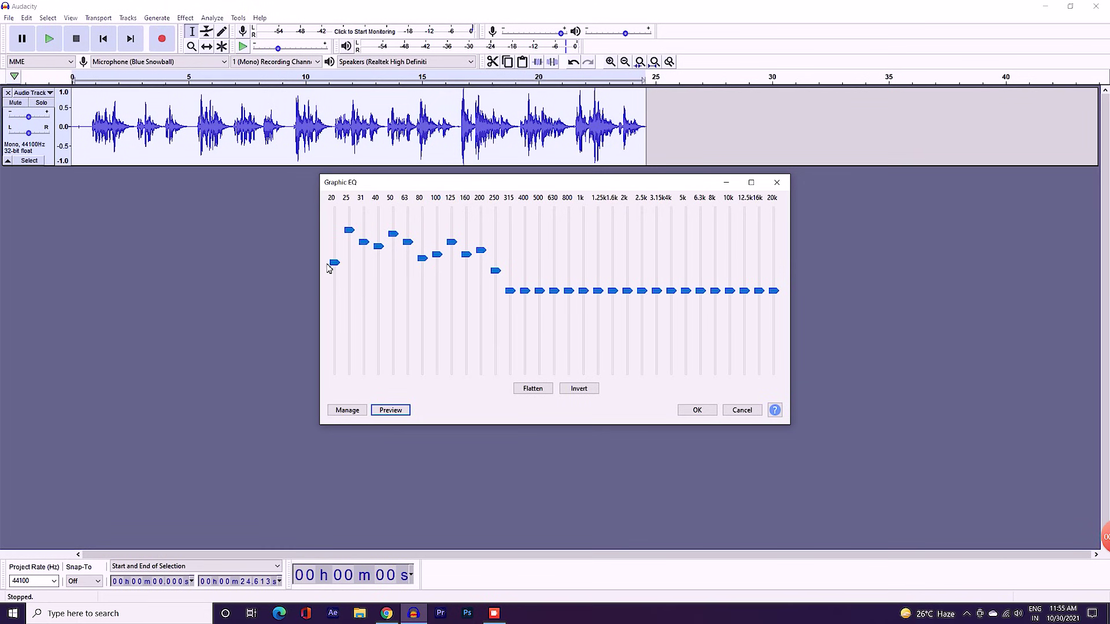
scroll(345, 251, down, 1)
scroll(335, 261, up, 5)
scroll(393, 259, down, 2)
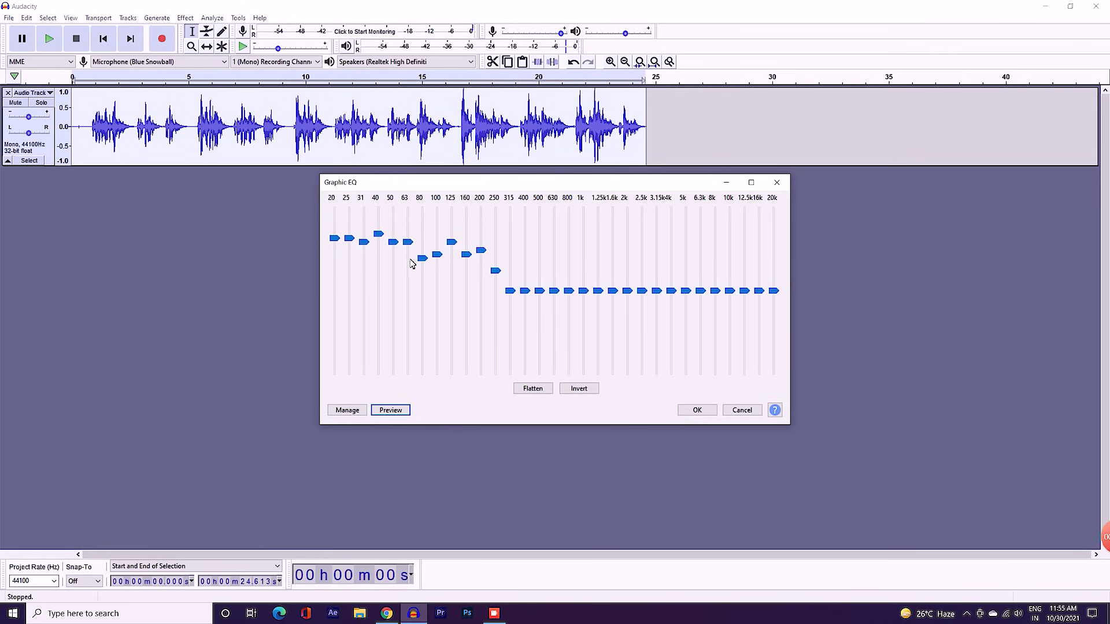
Raise the 80 and 100 Hz bands to about 12 dB and the 160 Hz band to about 10 dB, and preview the sound
scroll(427, 263, up, 2)
scroll(423, 267, up, 2)
scroll(437, 263, up, 4)
scroll(451, 261, down, 1)
scroll(466, 261, up, 1)
click(391, 410)
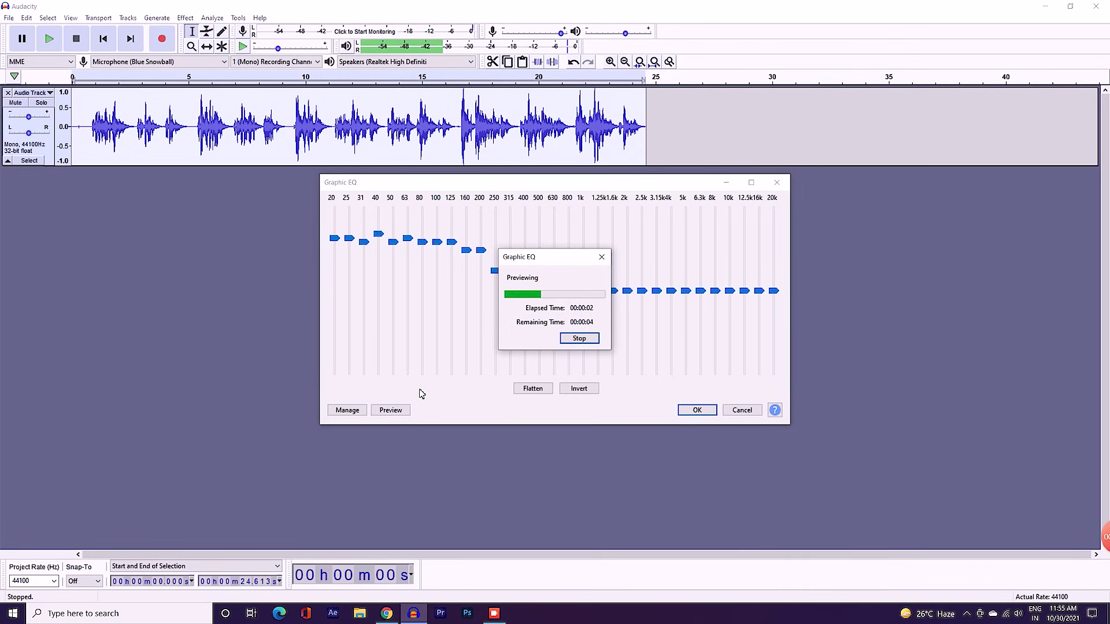
click(602, 258)
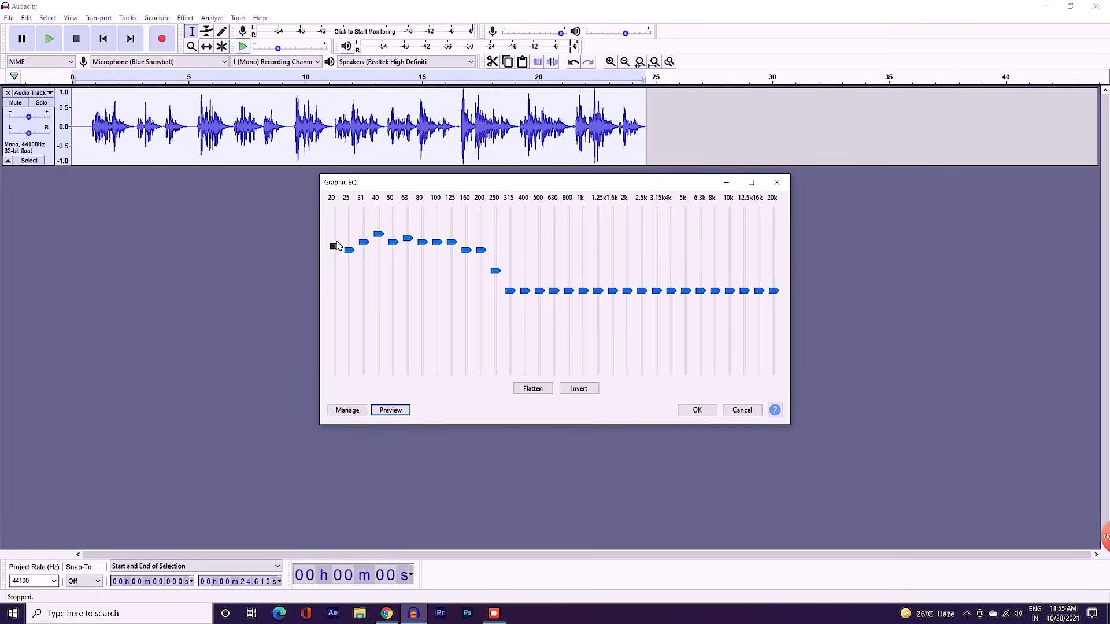
Lower the 20 to 200 Hz bands to about 6 to 9 dB and the 250 Hz band to about 3 dB
click(379, 248)
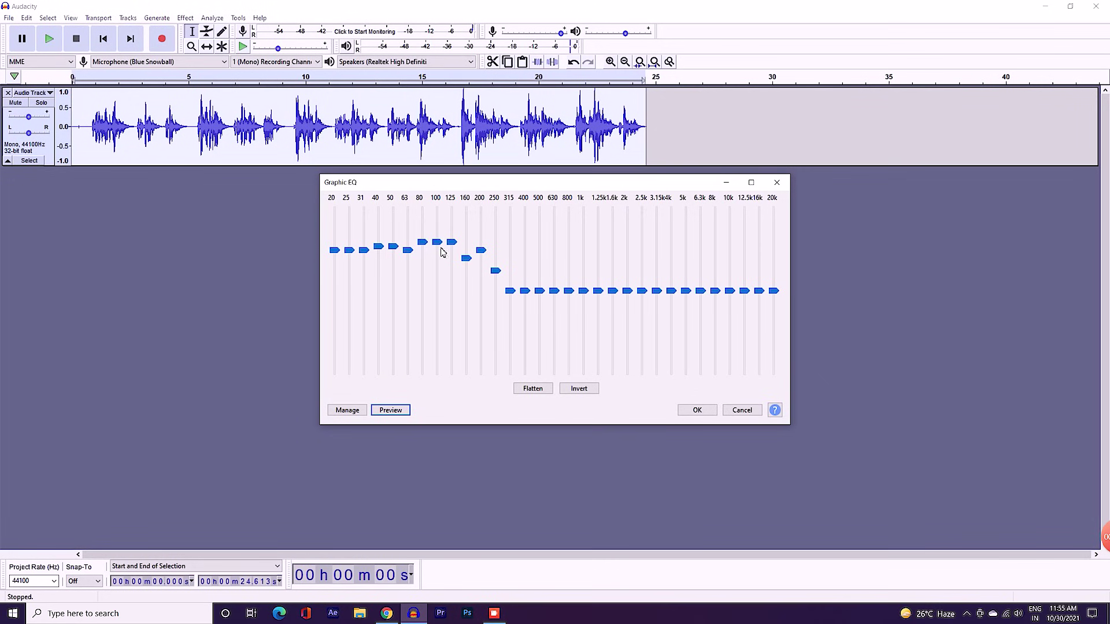
click(422, 254)
click(394, 260)
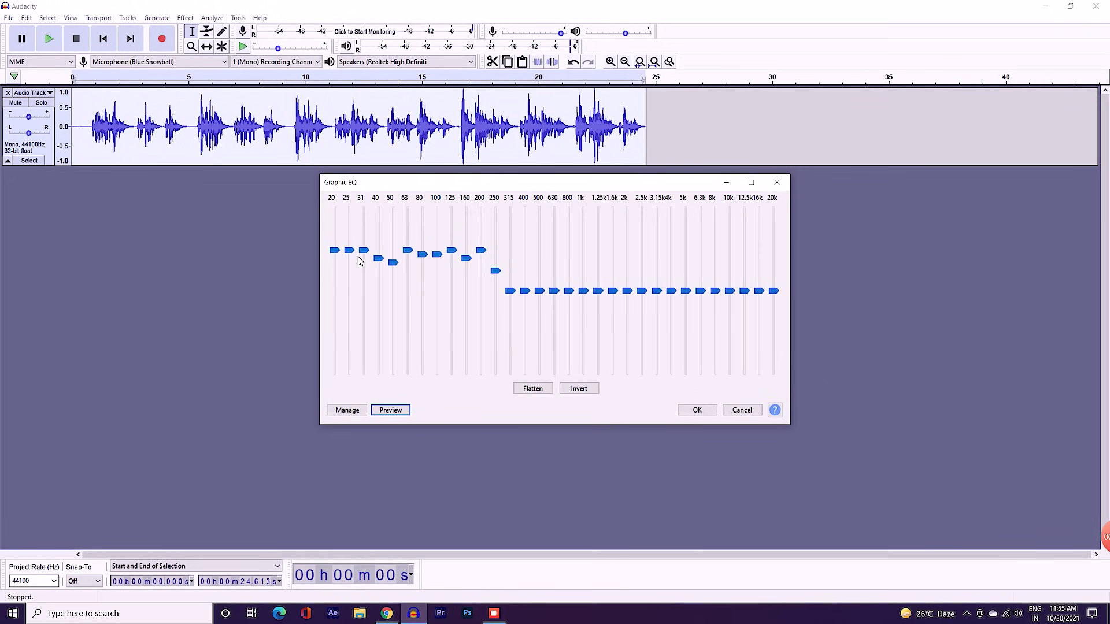
click(433, 260)
click(407, 260)
click(451, 260)
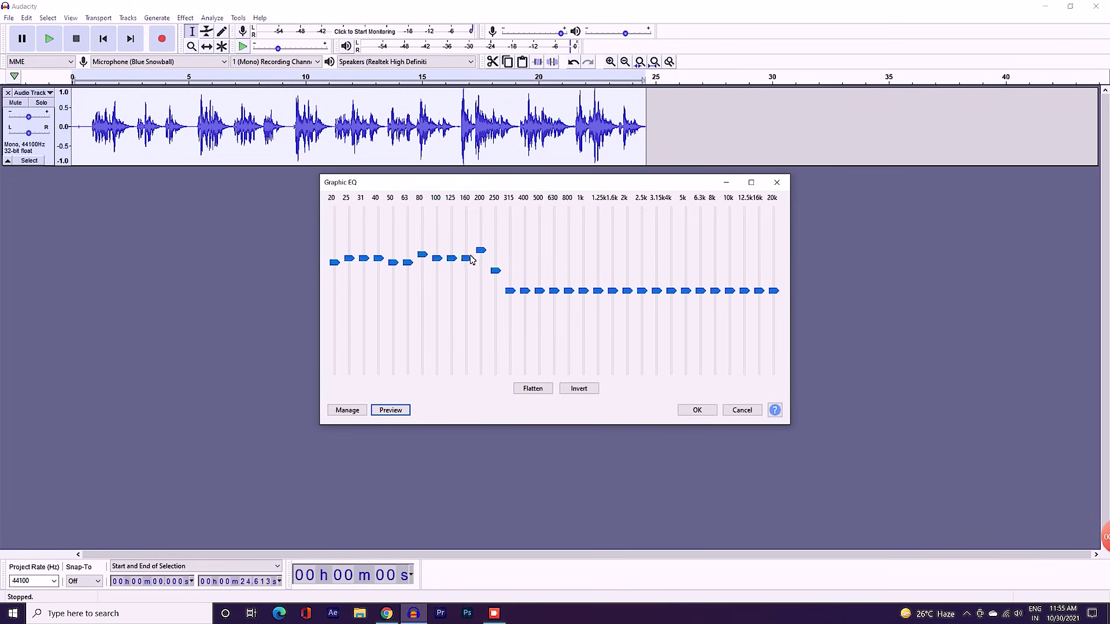
click(481, 267)
click(495, 280)
click(407, 270)
Boost the high bands from 4 to 20 kHz by about 3 to 6 dB, with the peak at 10 kHz
mouse_move(768, 308)
scroll(775, 304, up, 4)
scroll(760, 301, up, 4)
scroll(746, 297, up, 9)
scroll(716, 292, up, 4)
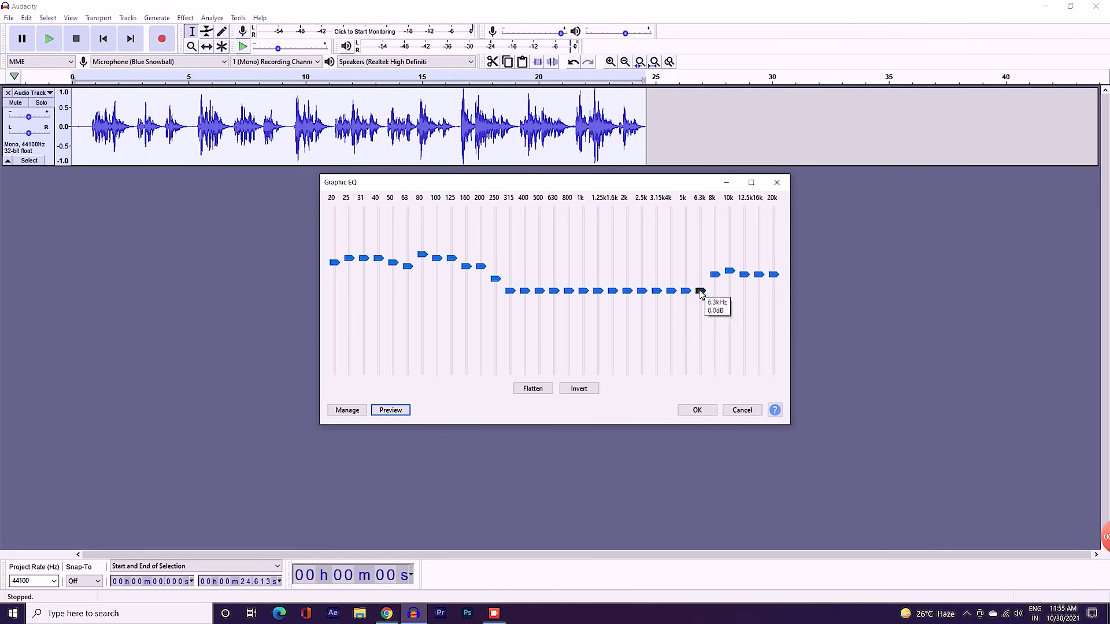
scroll(671, 293, up, 10)
scroll(730, 289, up, 2)
scroll(738, 273, down, 2)
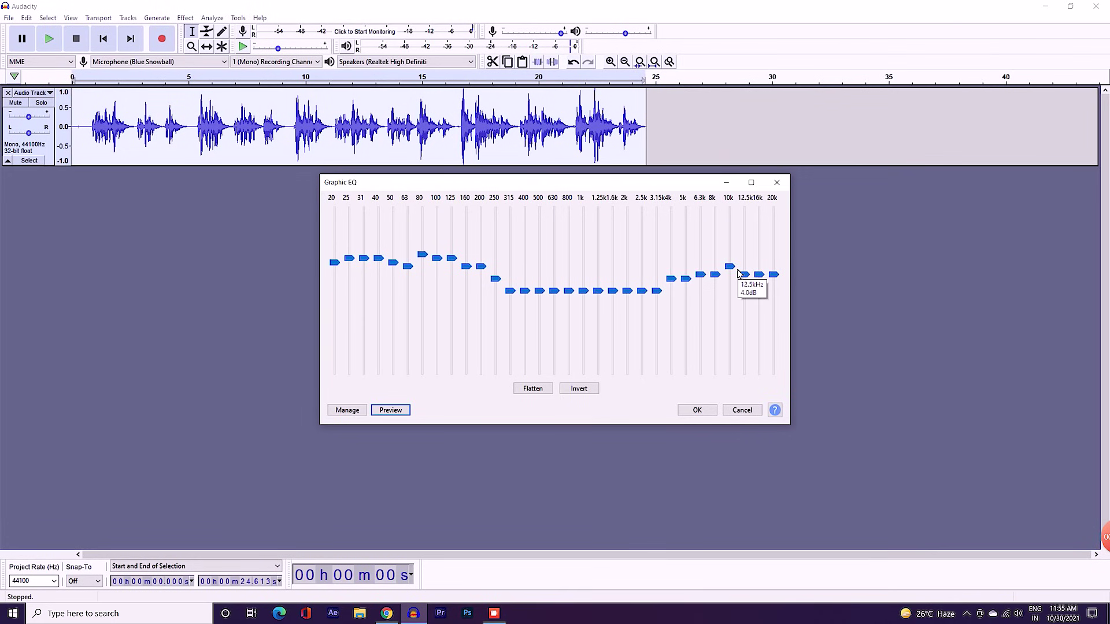
scroll(746, 278, up, 2)
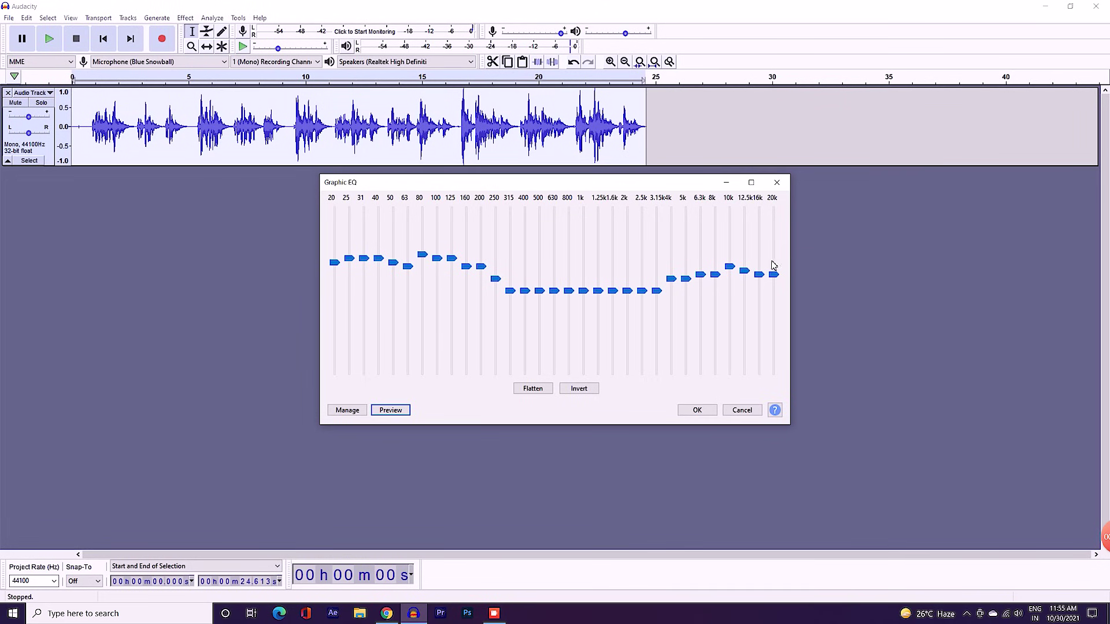
Preview the equalization, lower the 10 kHz band to about 5 dB and even out the 20 to 100 Hz bands at about 6 to 7 dB
click(400, 412)
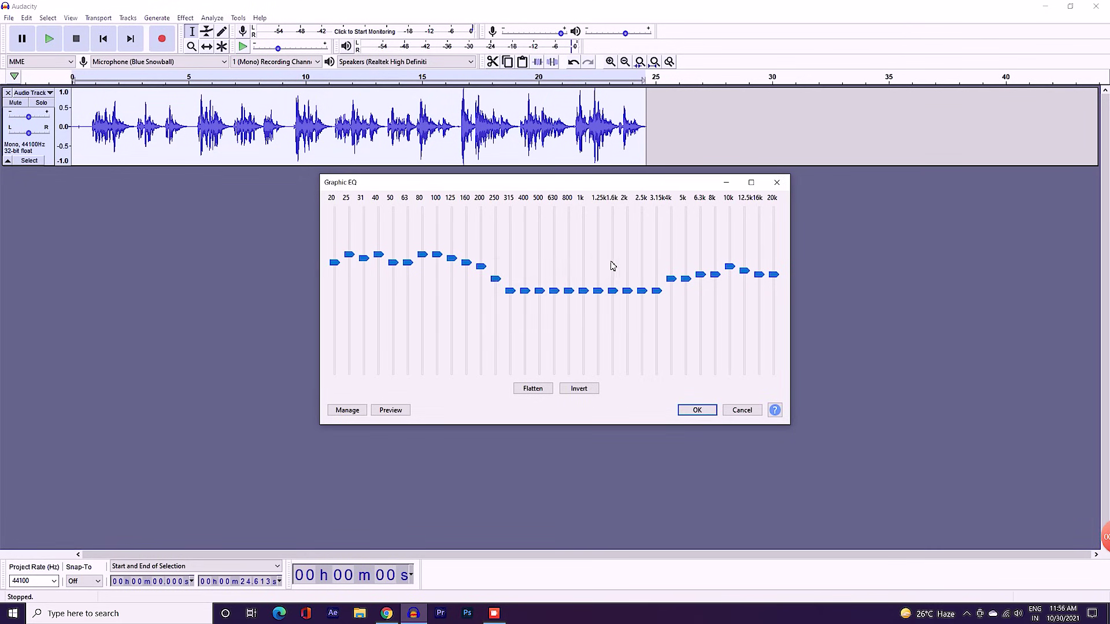
drag(730, 266, 727, 272)
click(428, 265)
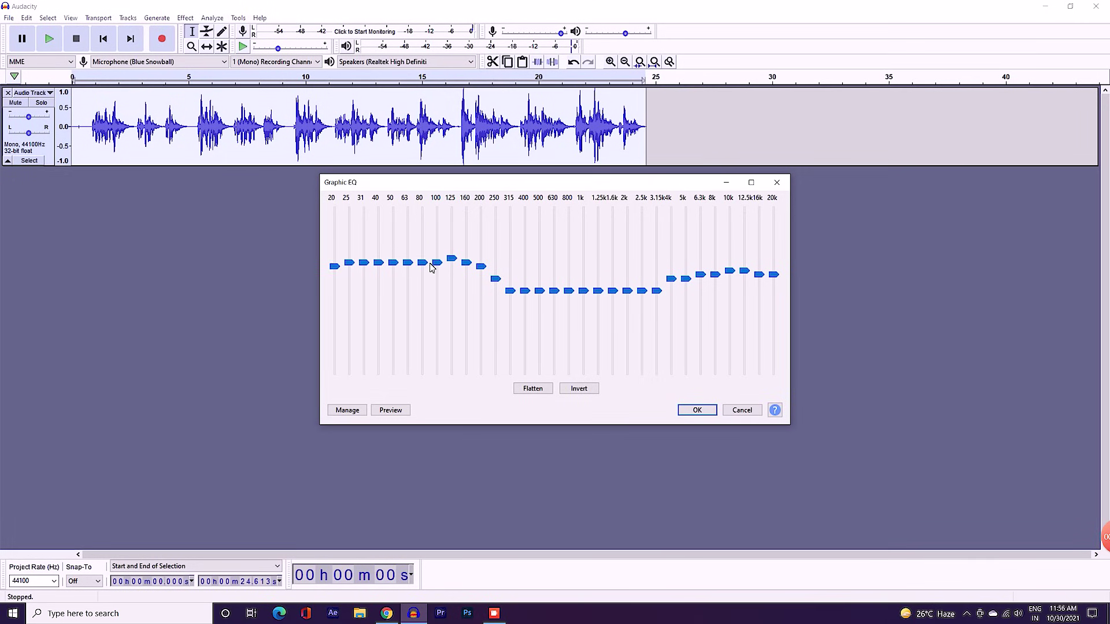
Lower the 12.5 kHz band slightly and apply the Graphic EQ to the whole track
click(745, 284)
drag(716, 275, 683, 396)
click(690, 414)
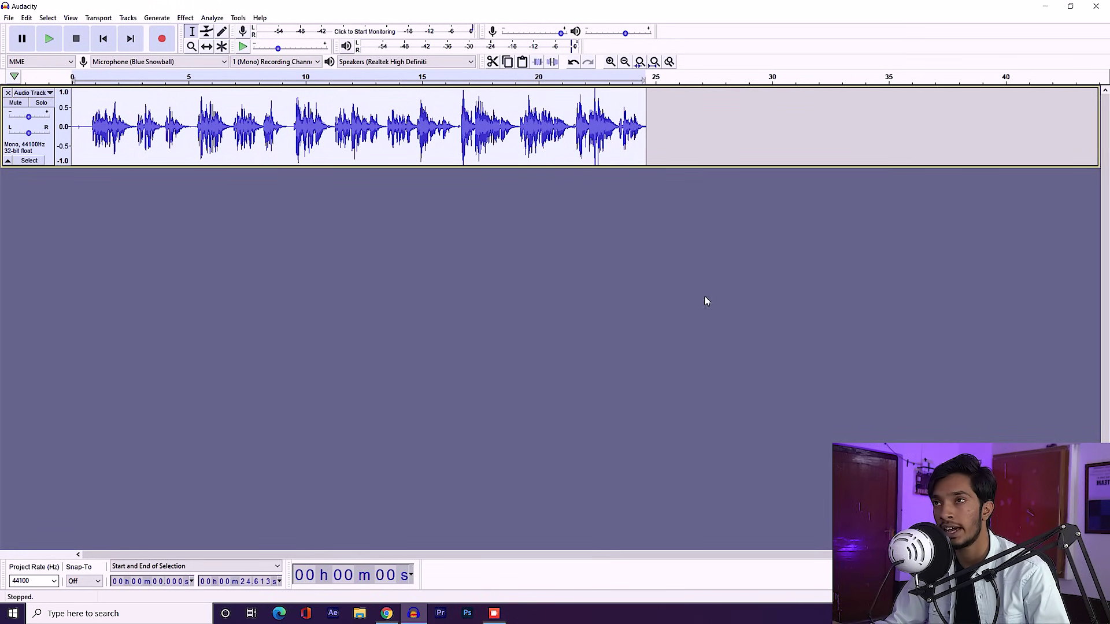
Open Bass and Treble with bass at 4 dB and treble at 1 dB, and compare playback with the effect off and on
click(185, 17)
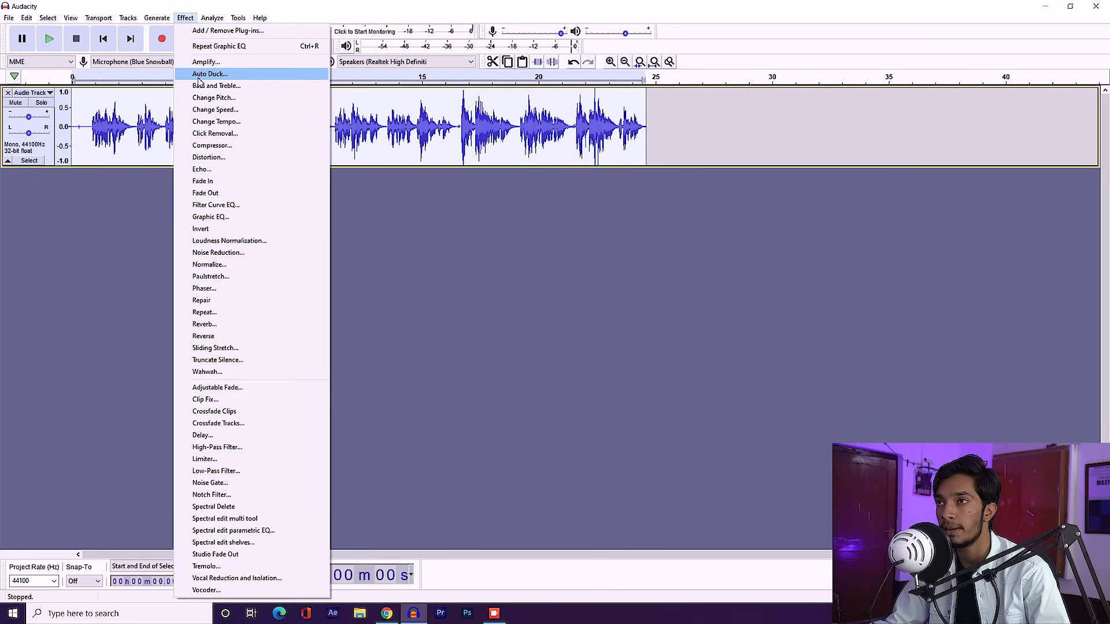
click(205, 87)
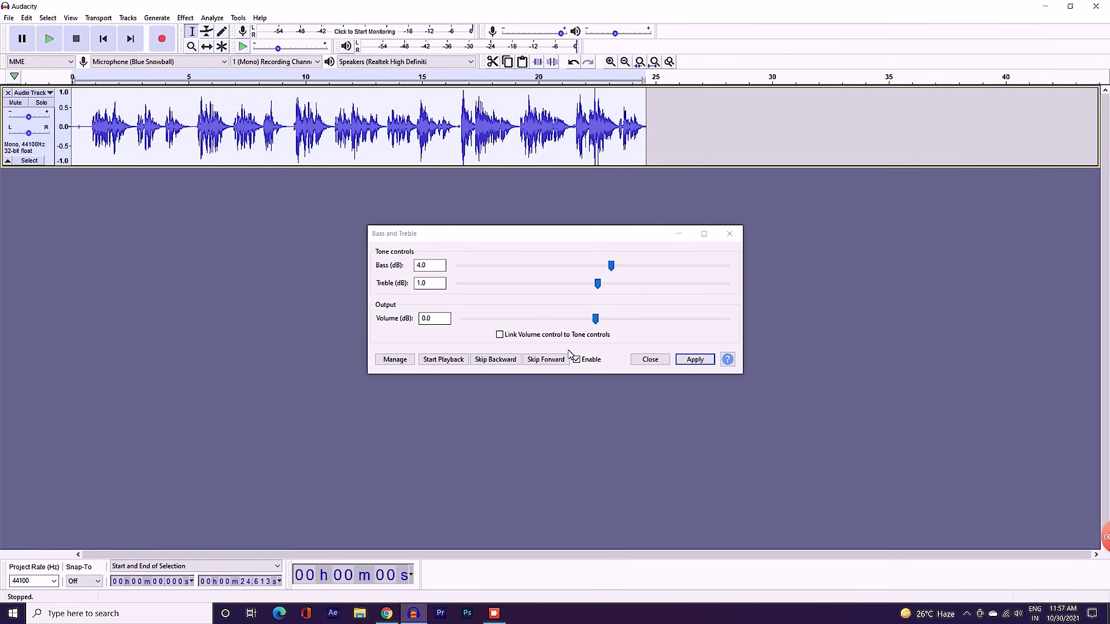
click(444, 360)
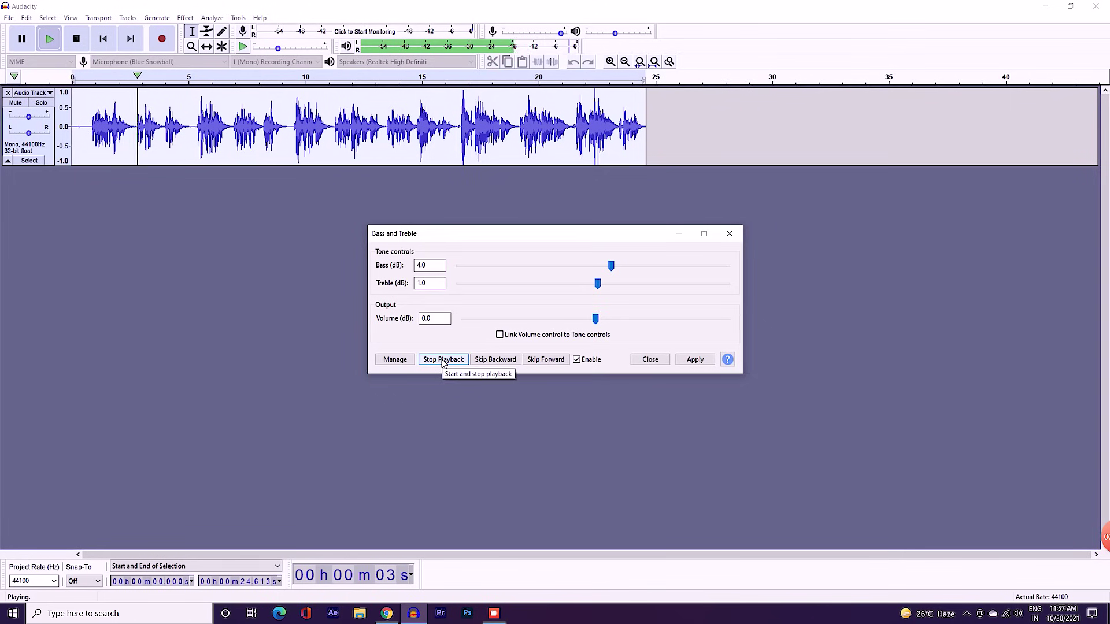
click(444, 359)
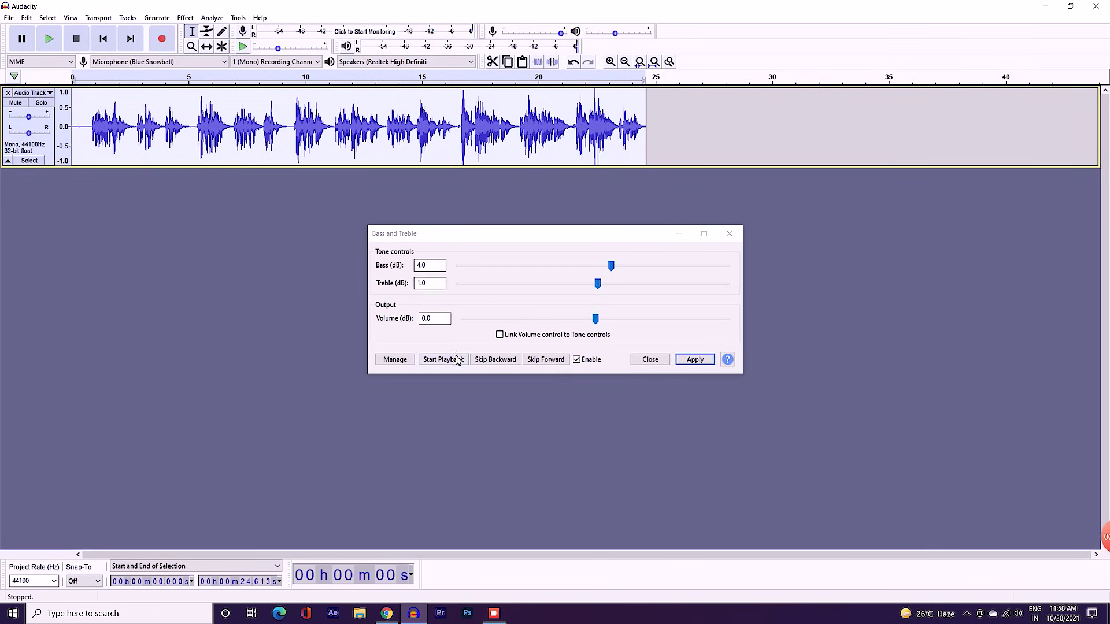
click(577, 360)
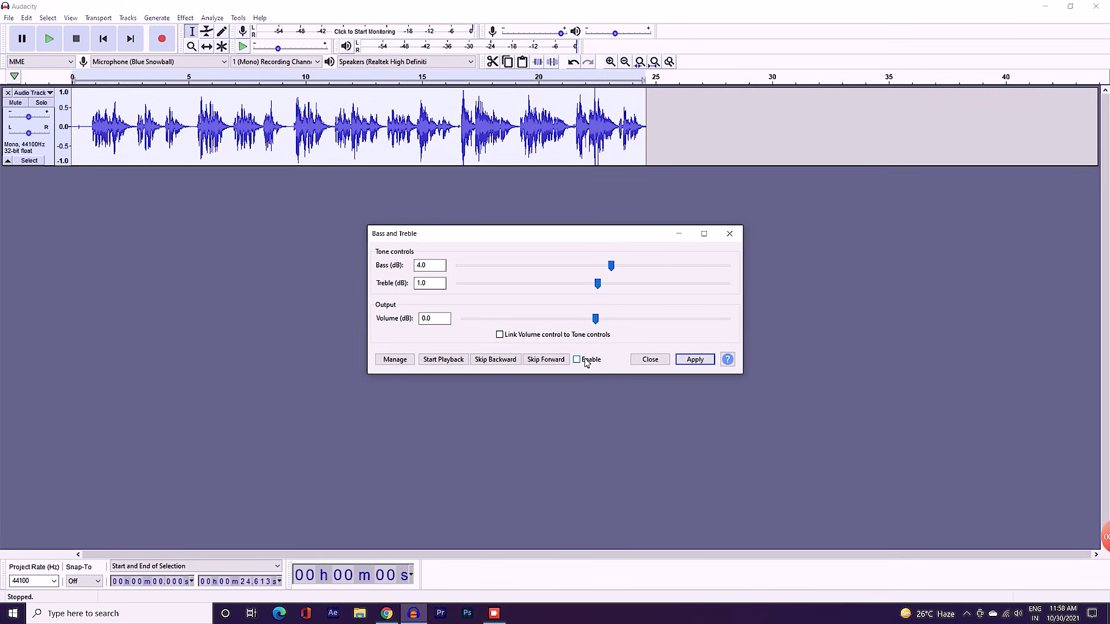
click(443, 361)
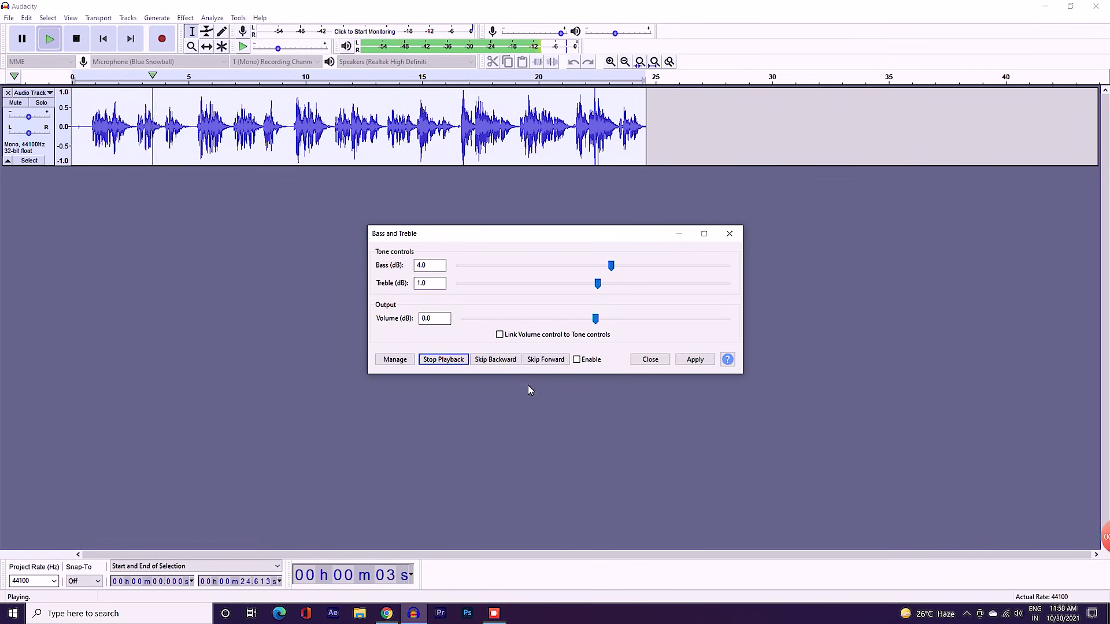
click(577, 360)
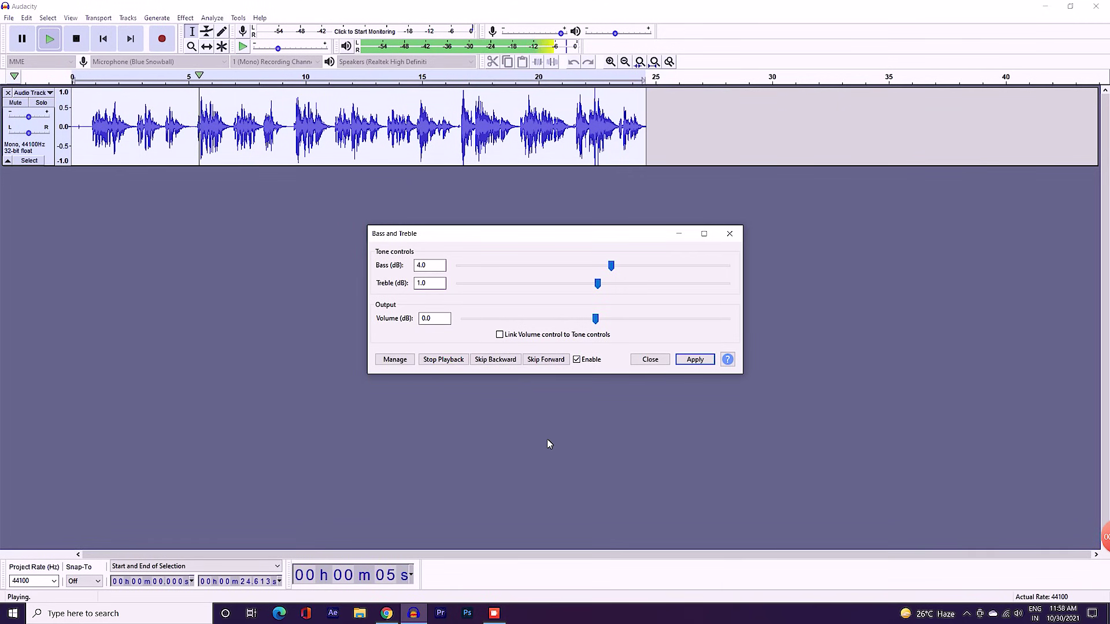
Raise the bass to 5 dB while previewing and apply Bass and Treble to the whole track
drag(611, 267, 614, 268)
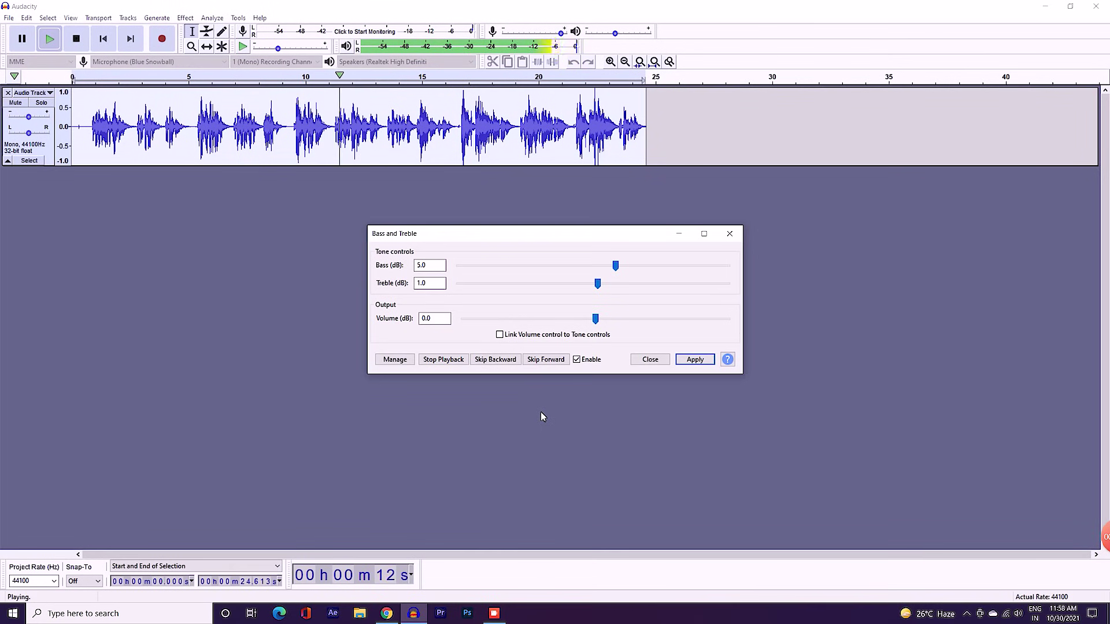
click(431, 359)
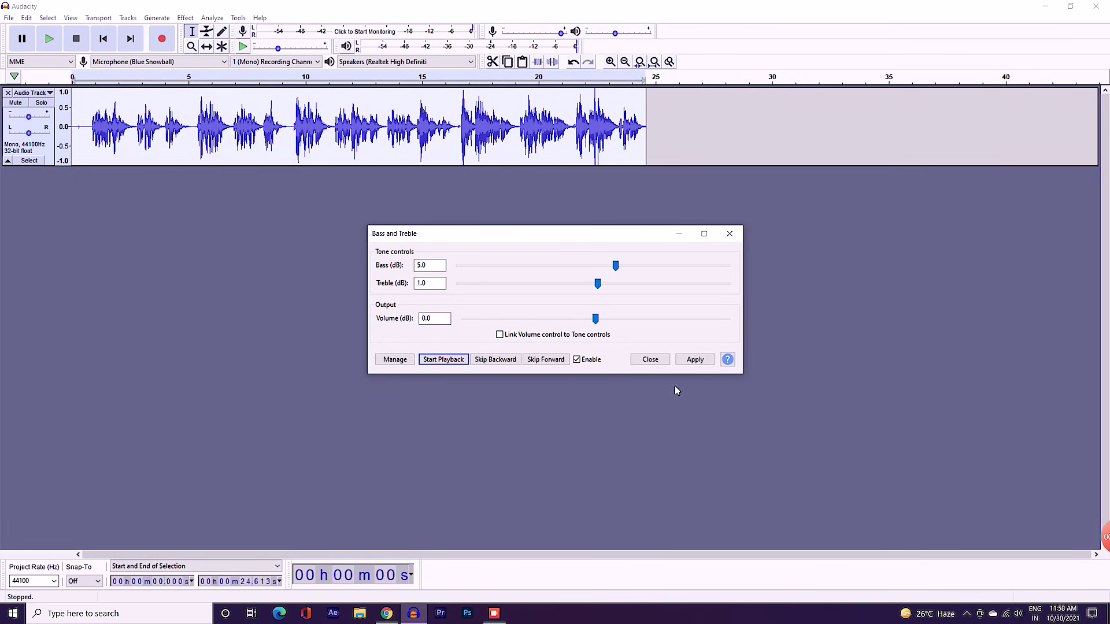
click(696, 361)
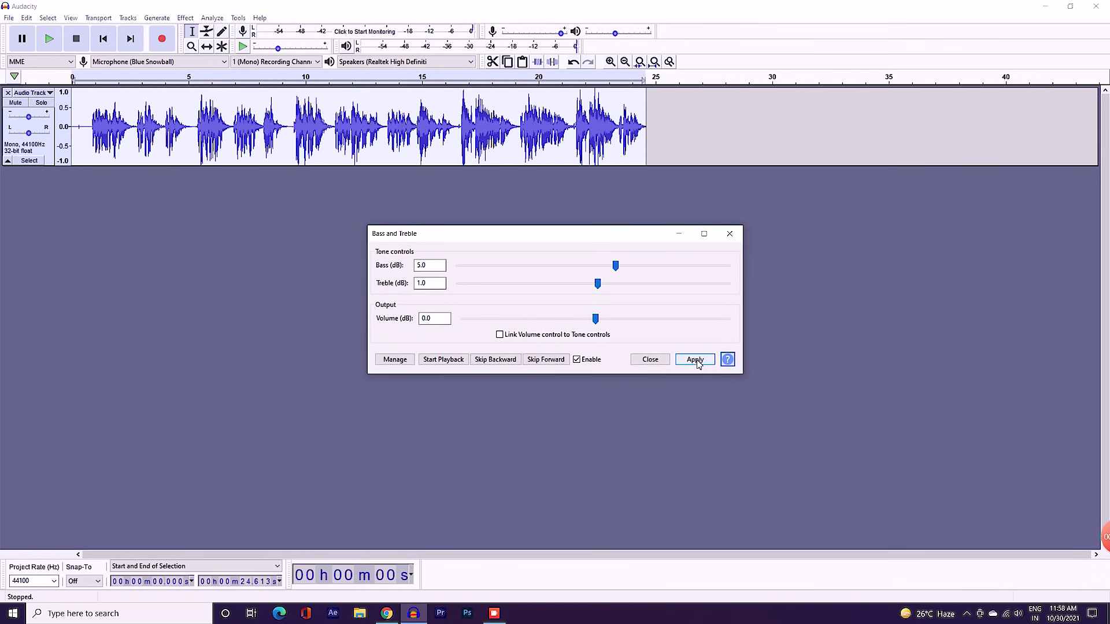
click(730, 233)
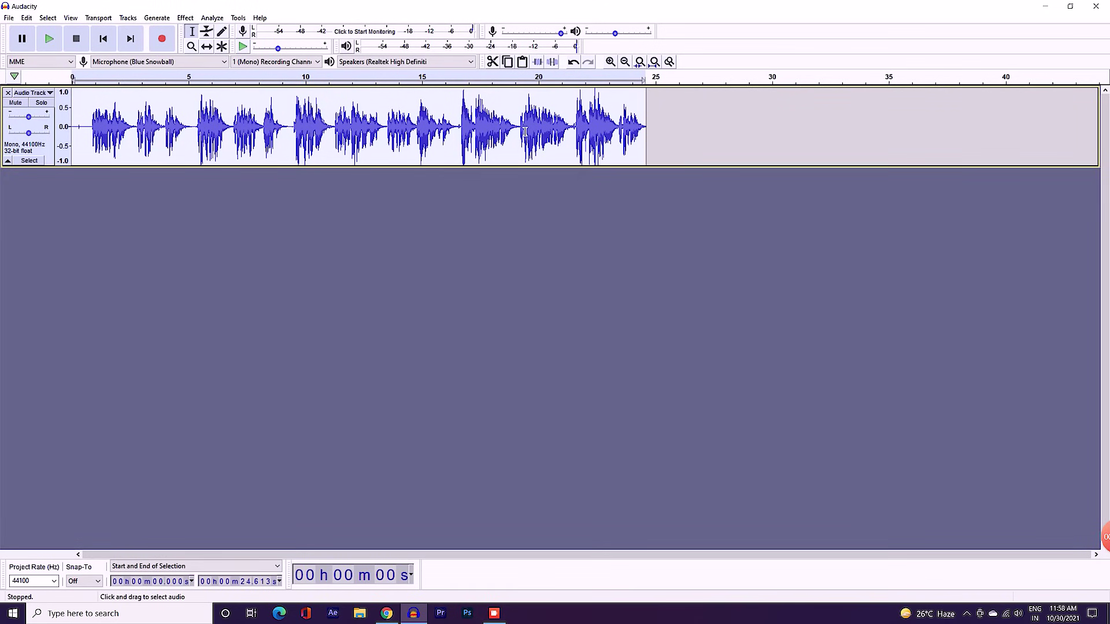
Undo the last effect on the track and select the audio from about 0.7 to 5.6 s
key(ctrl+z)
click(730, 121)
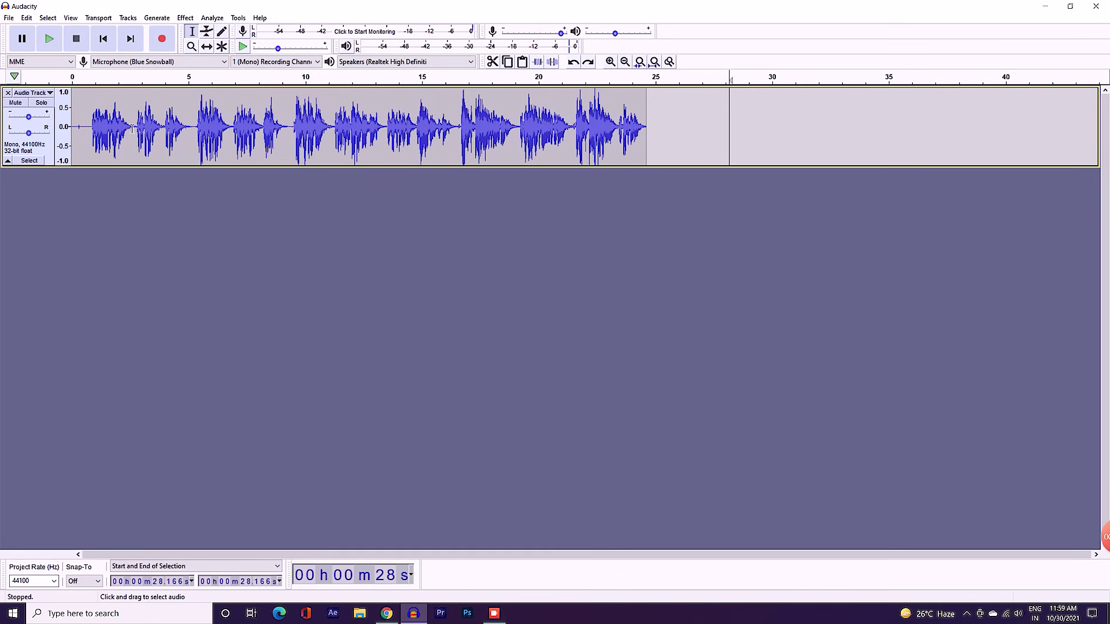
drag(89, 127, 203, 130)
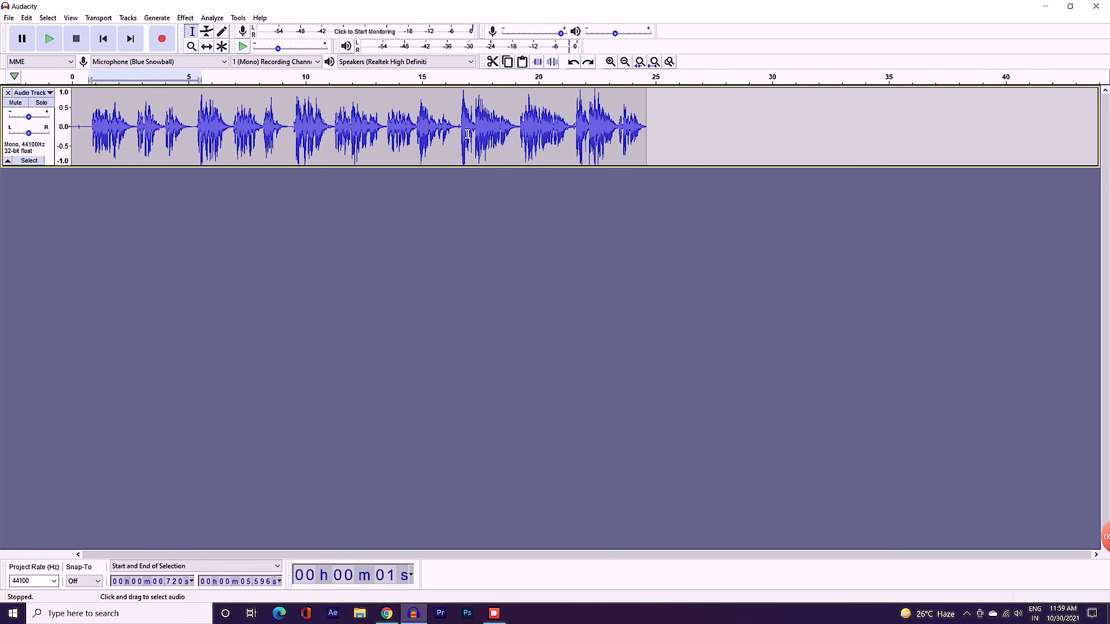
Try Amplify with a new peak amplitude of 0 dB on the section from about 16.6 to 18.9 s, and undo it
drag(461, 133, 513, 135)
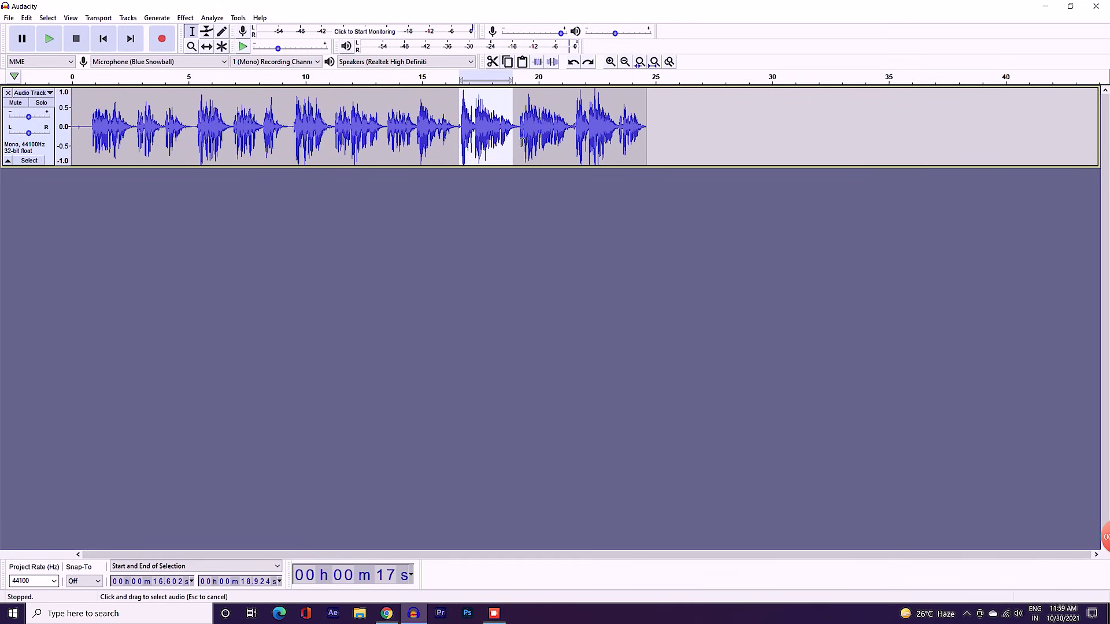
click(186, 18)
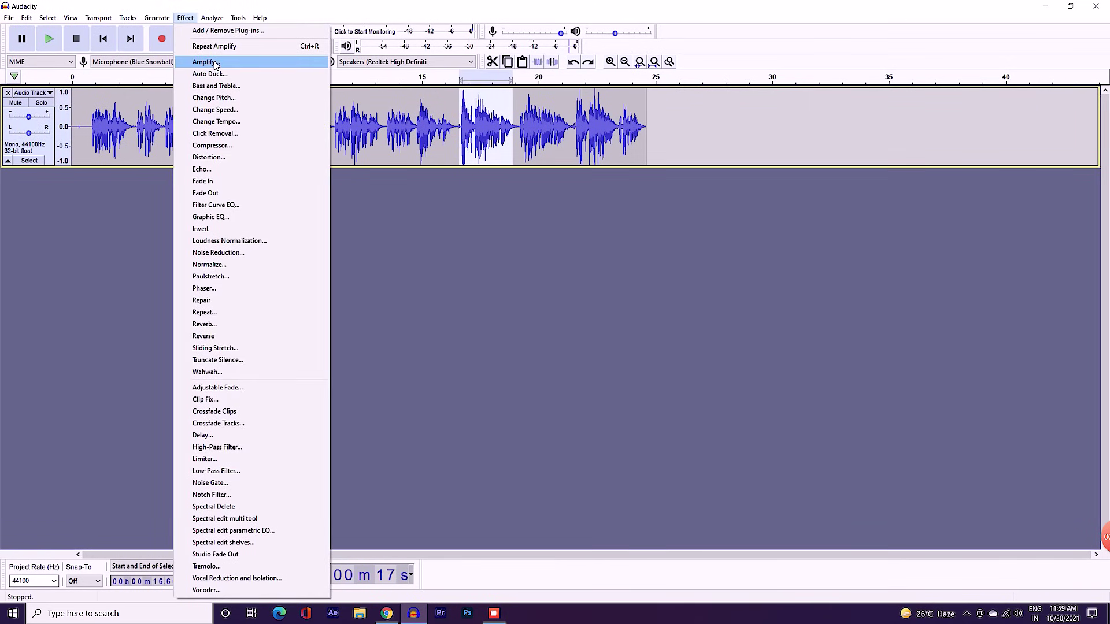
click(214, 63)
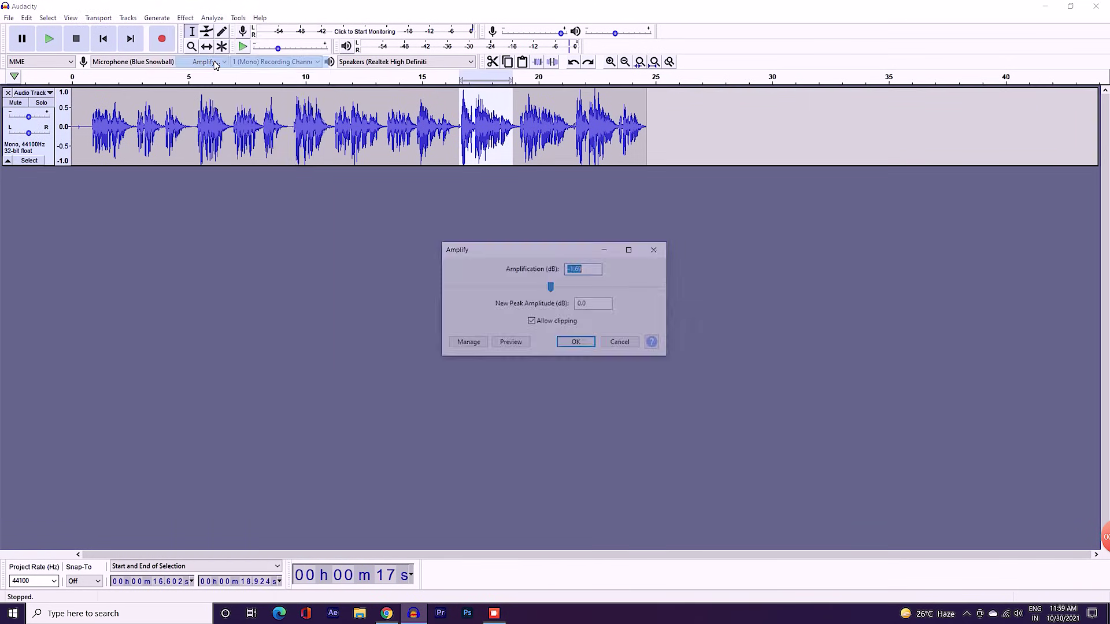
click(576, 343)
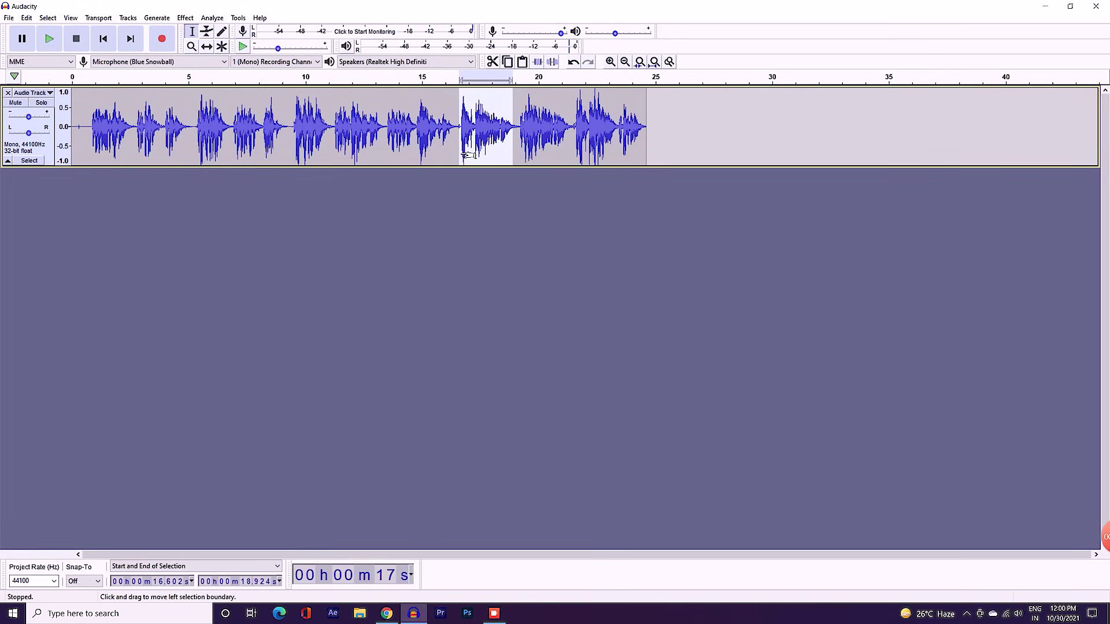
key(ctrl+z)
click(495, 200)
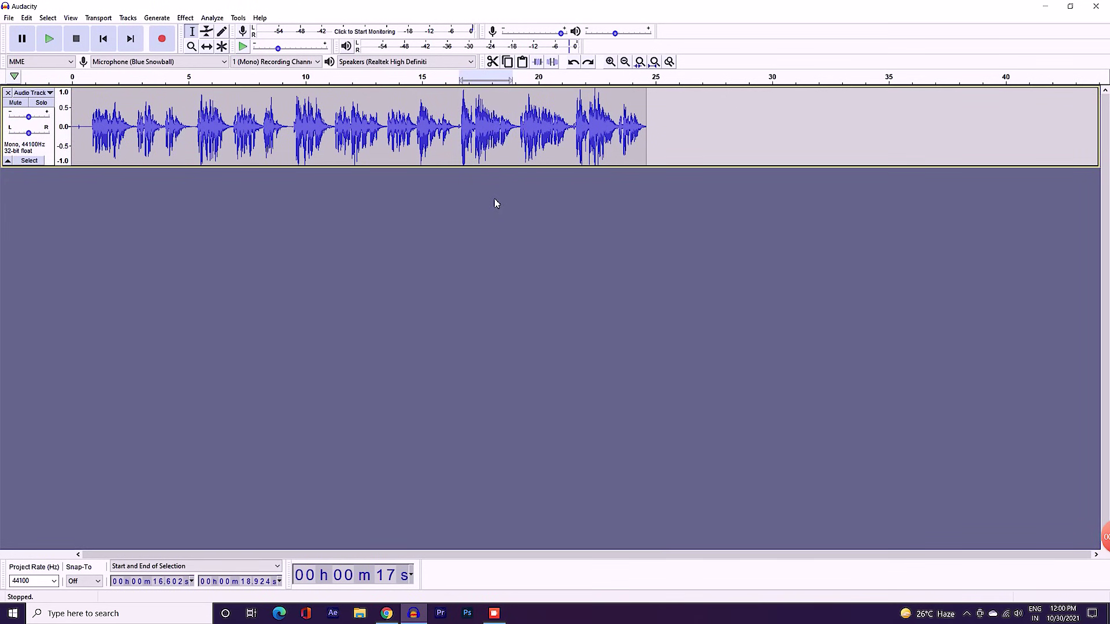
Play the edited track from about 0.8 s, raise the speaker volume slightly and stop the playback
click(91, 141)
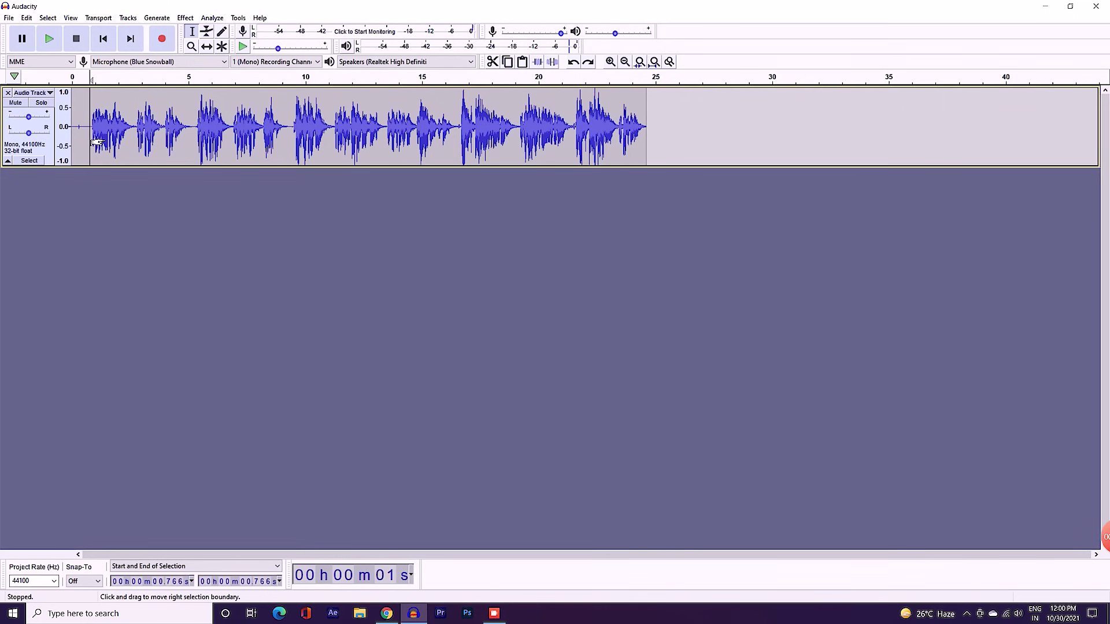
key(space)
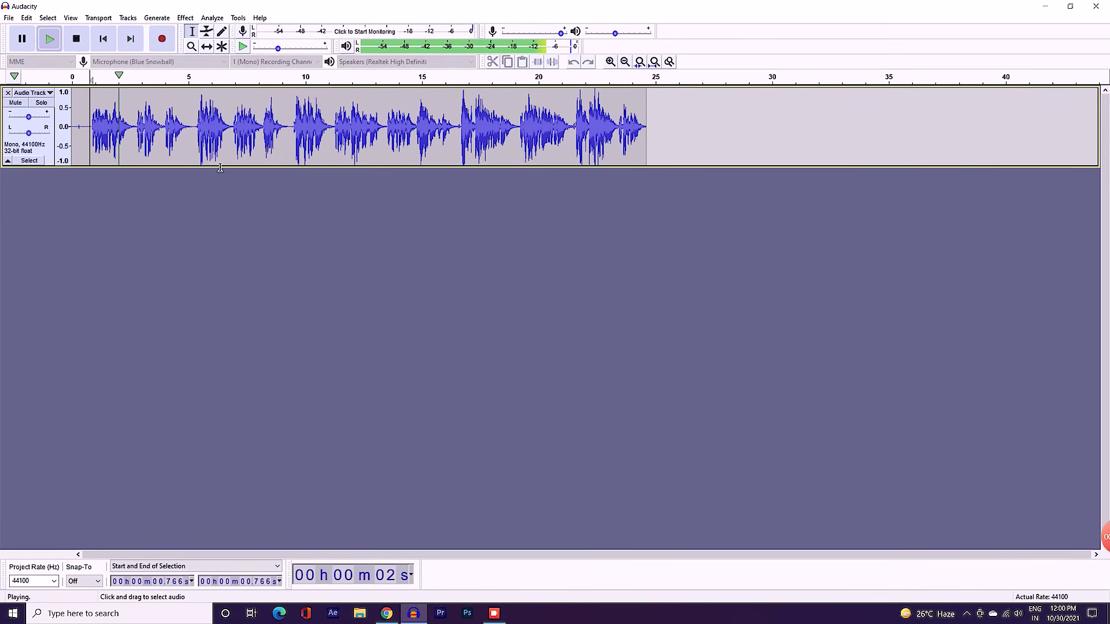
click(1019, 613)
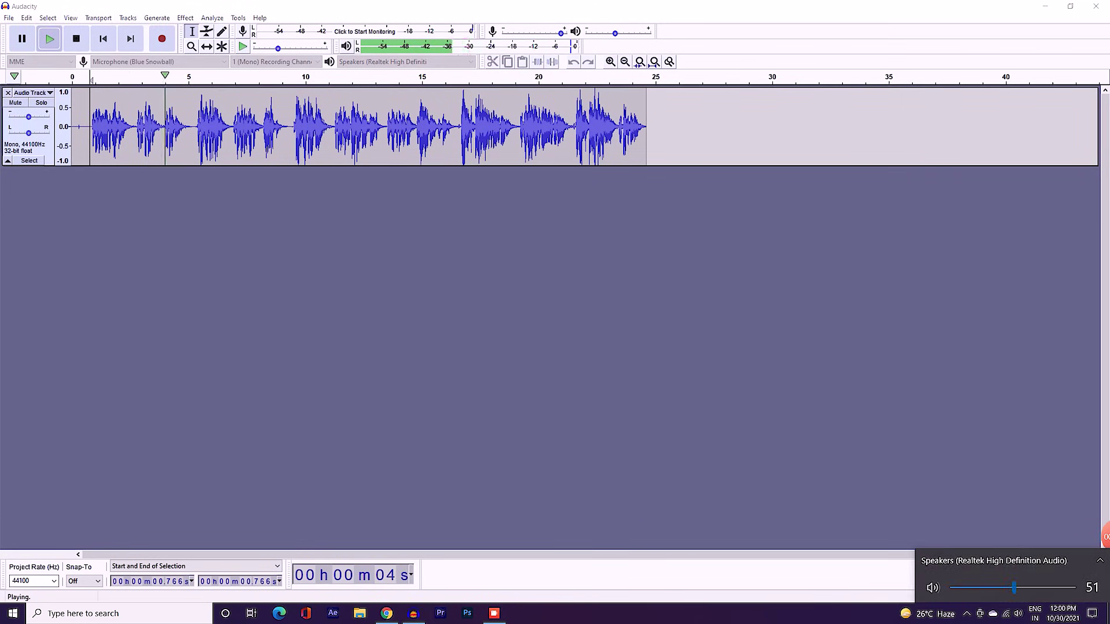
click(1019, 613)
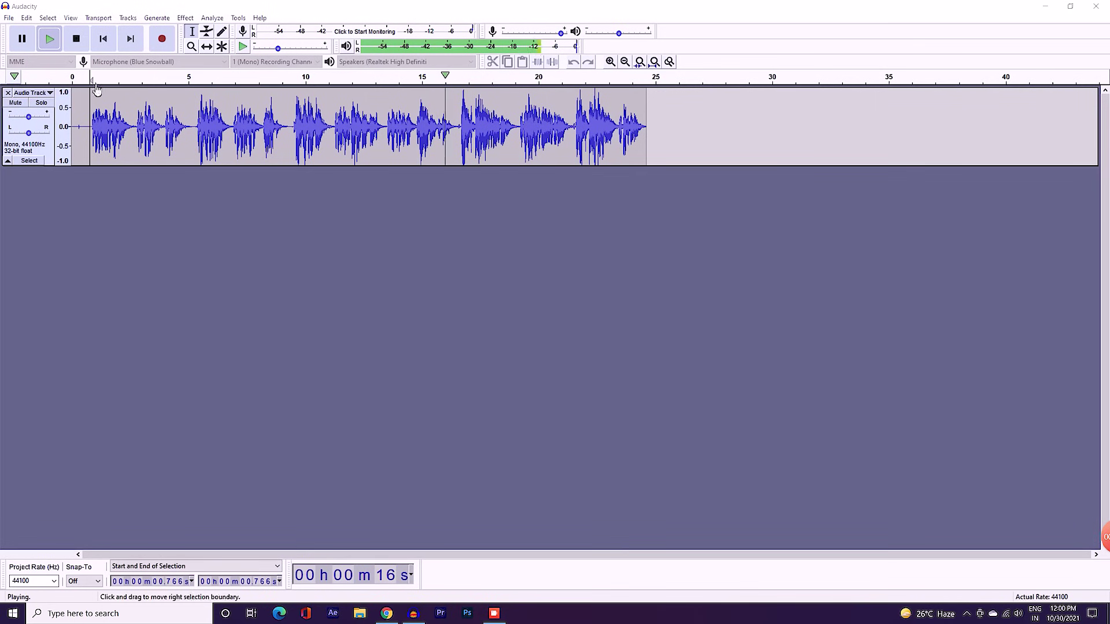
click(78, 38)
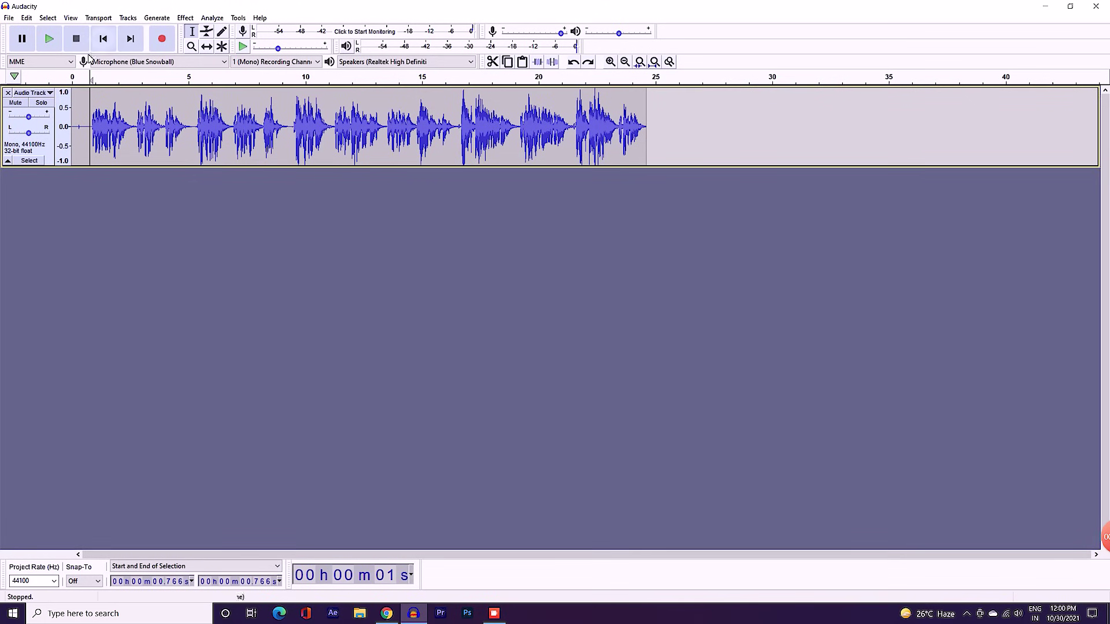
Export the edited recording as a WAV file under a new name, leaving the metadata tags empty
click(5, 19)
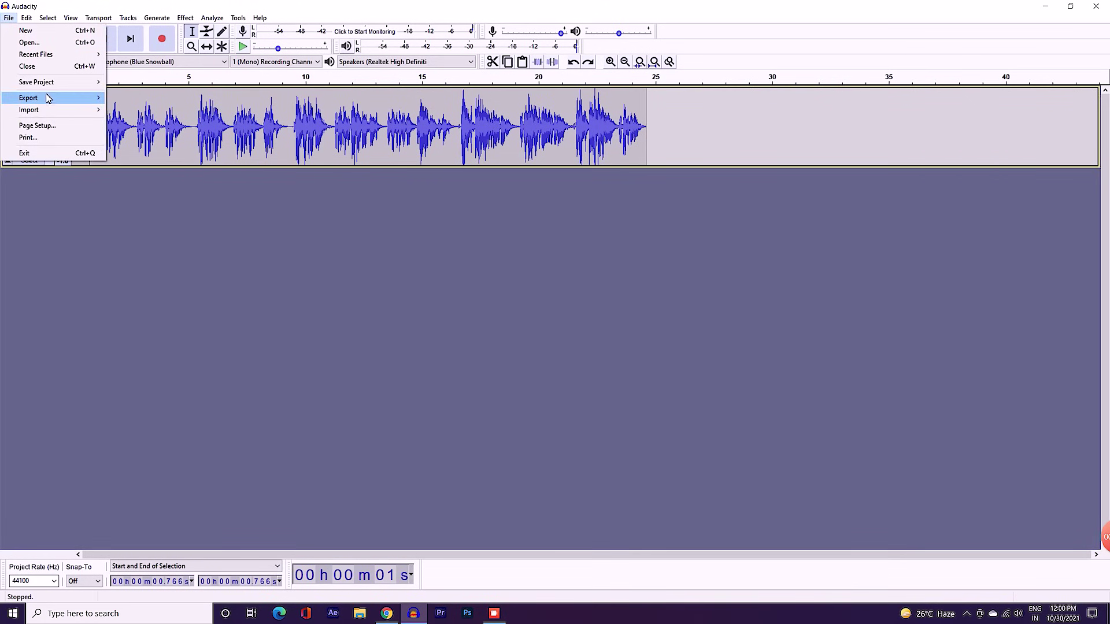
mouse_move(50, 102)
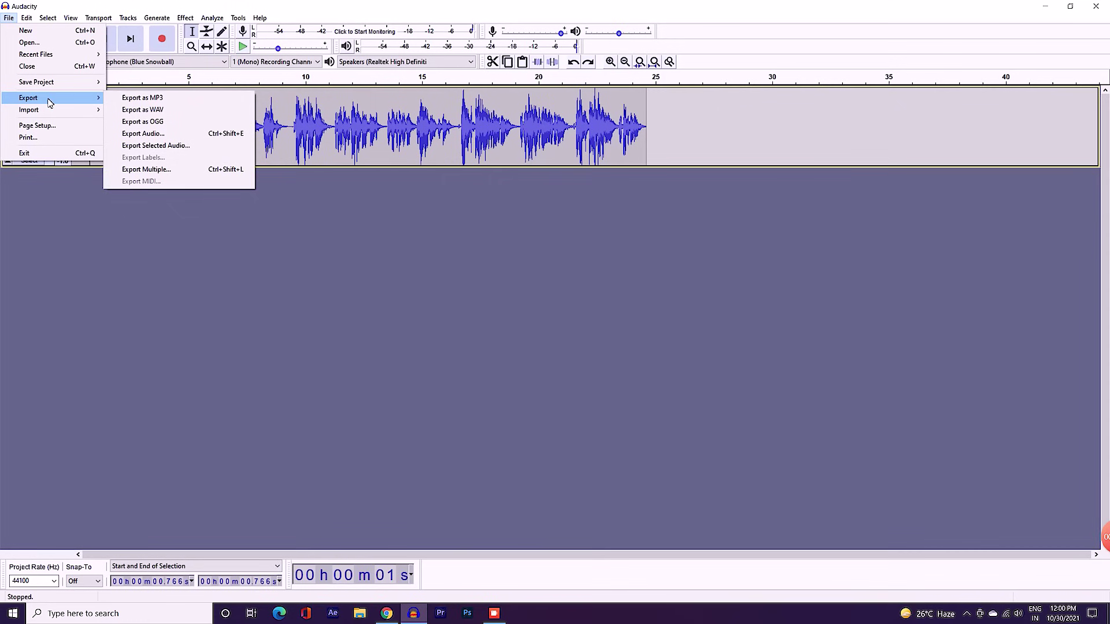
click(142, 110)
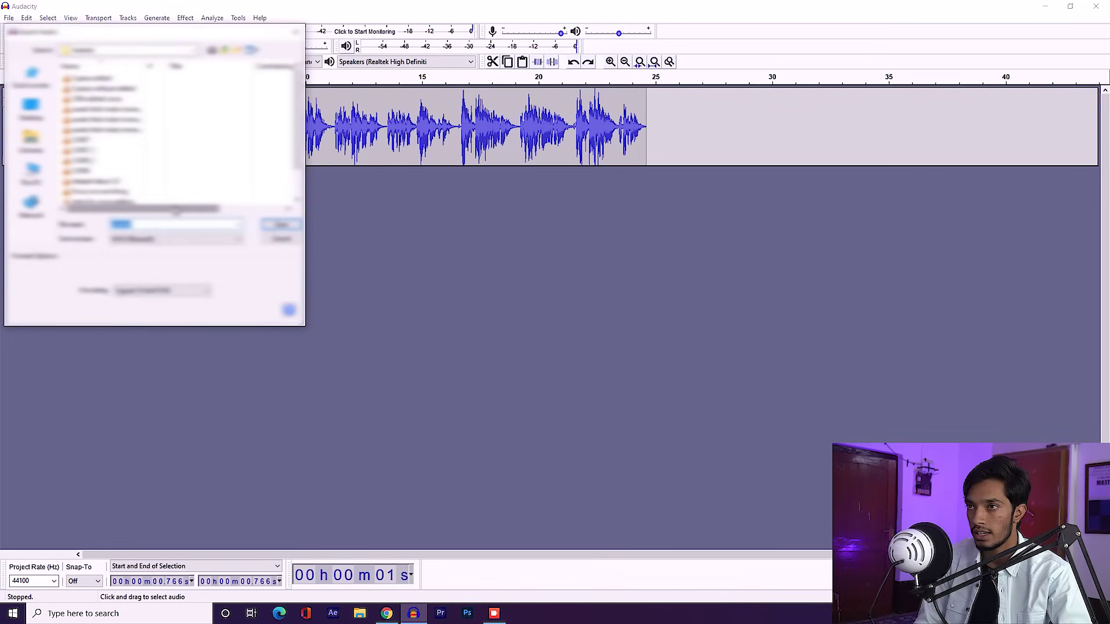
click(184, 223)
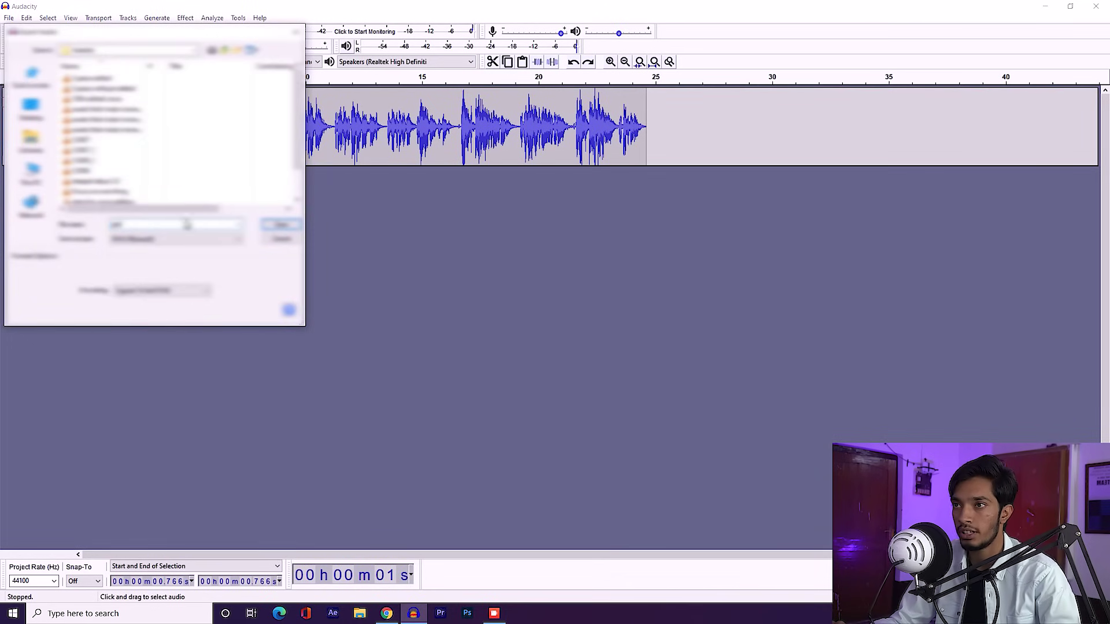
click(281, 225)
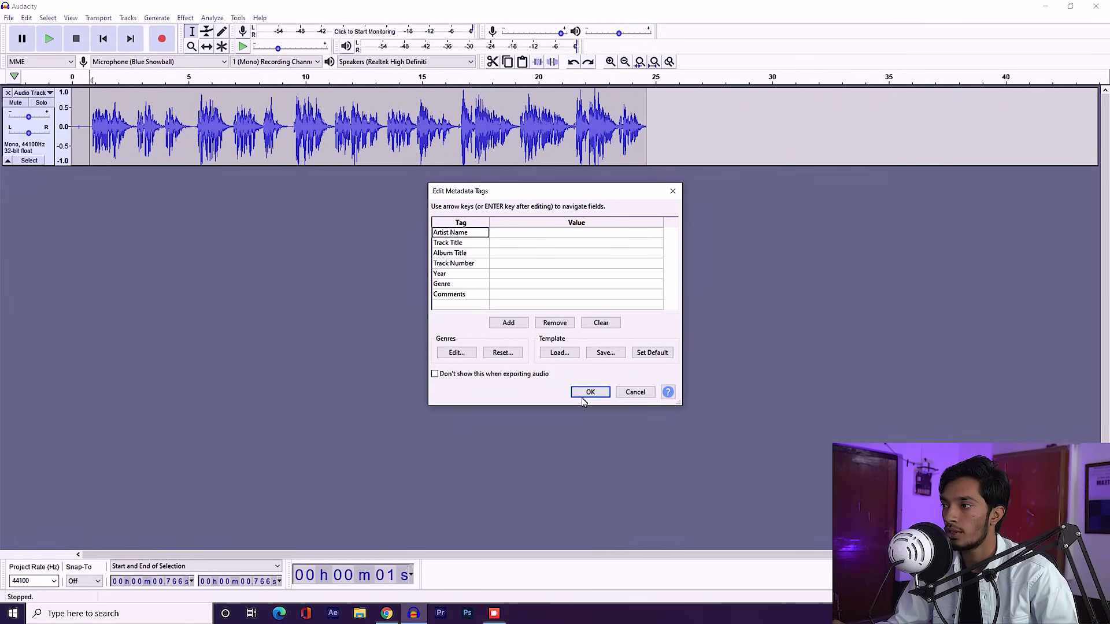
click(591, 392)
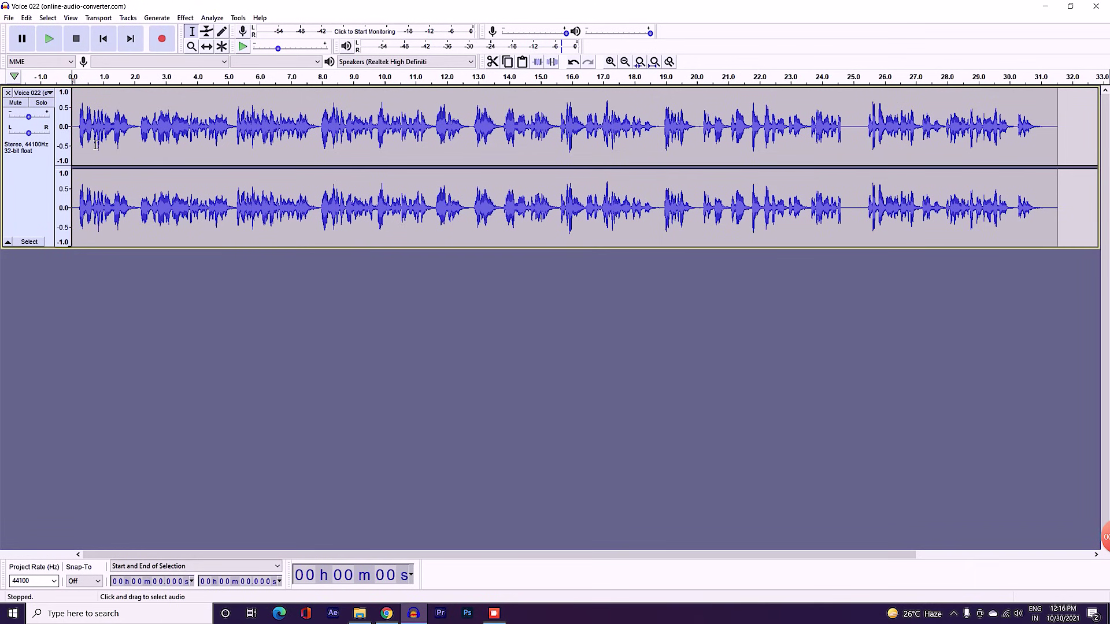
Play the first few seconds of the Voice 022 recording and stop it
key(space)
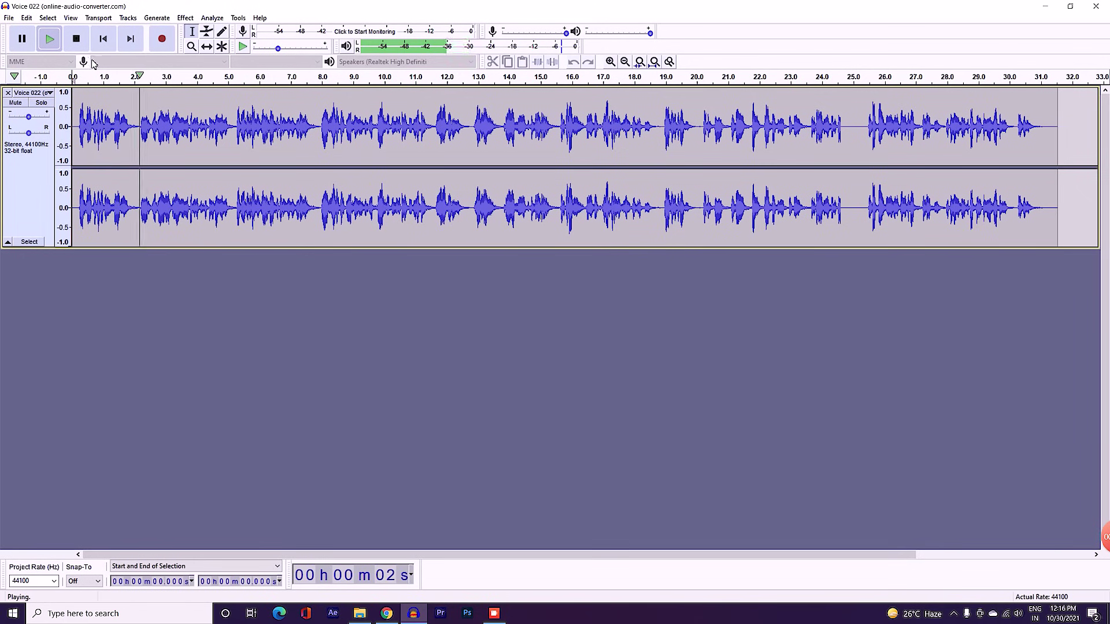
click(76, 43)
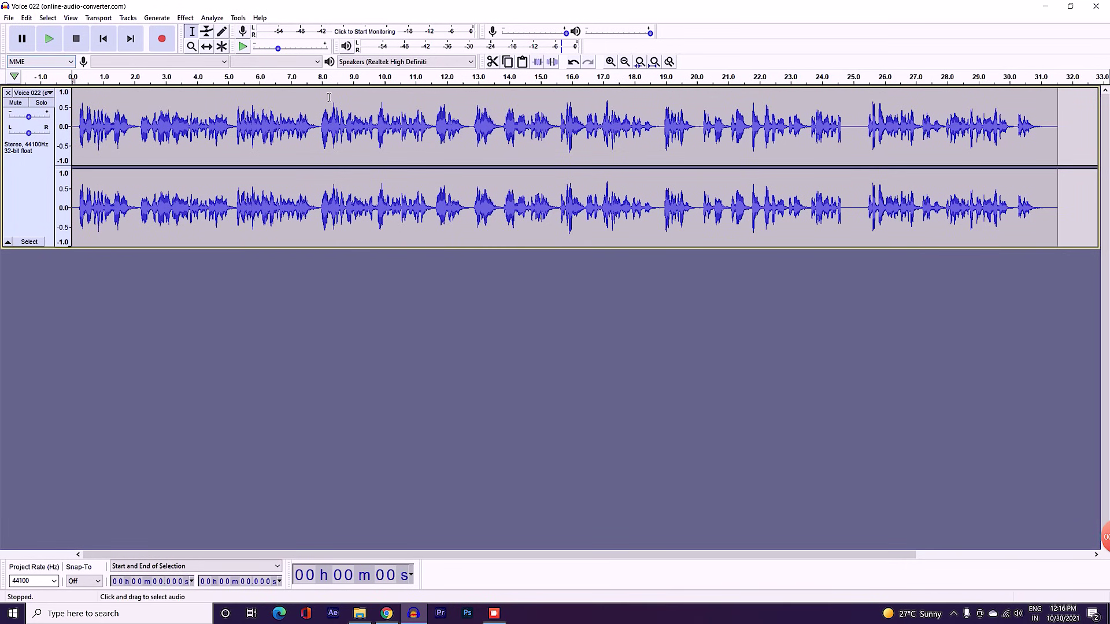
Capture a noise reduction profile from the silent gap at about 18.67 to 18.94 s
click(611, 61)
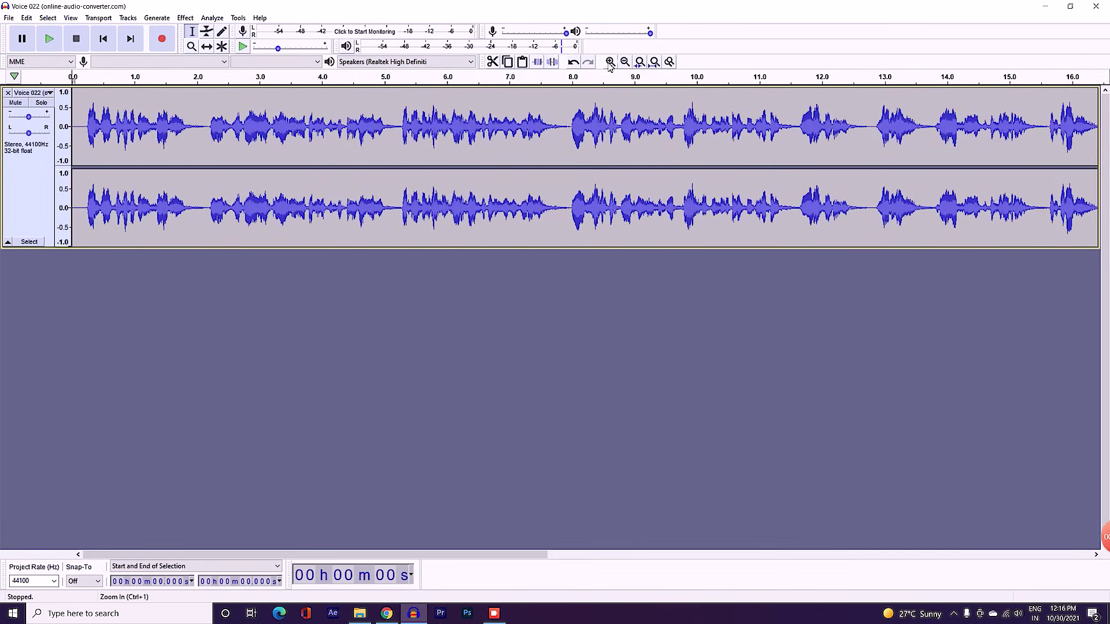
click(611, 61)
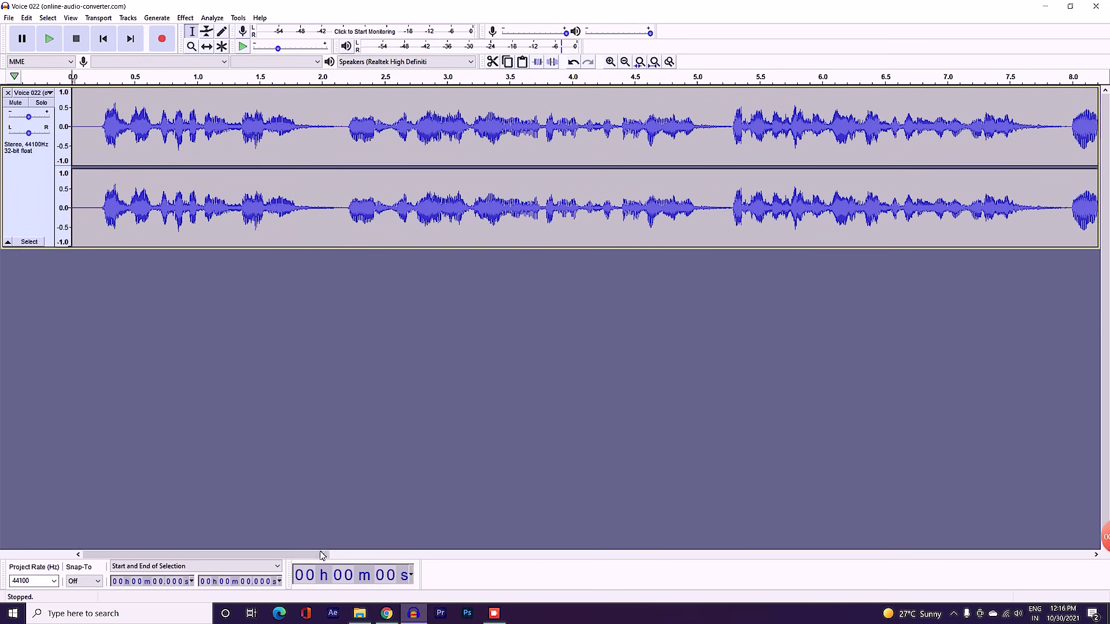
drag(324, 555, 757, 491)
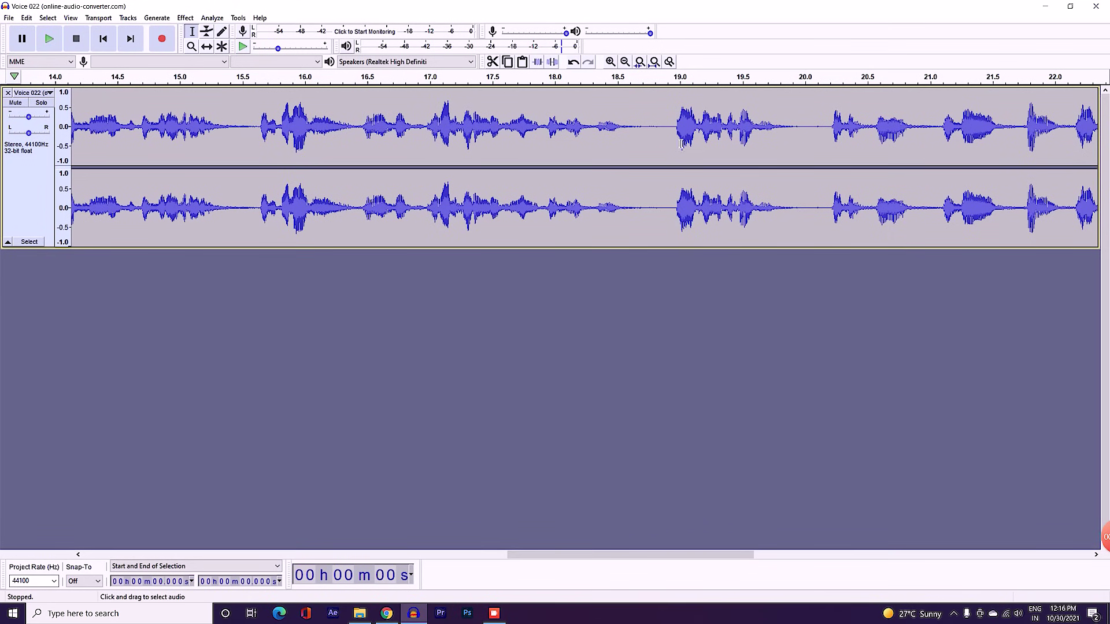
drag(673, 142, 640, 139)
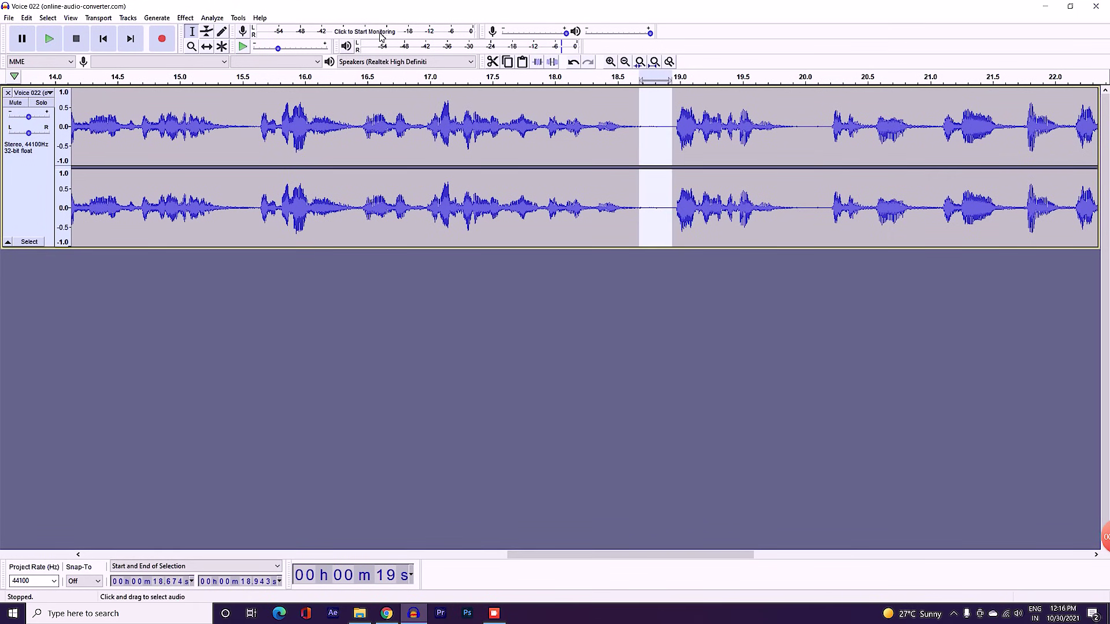
click(185, 18)
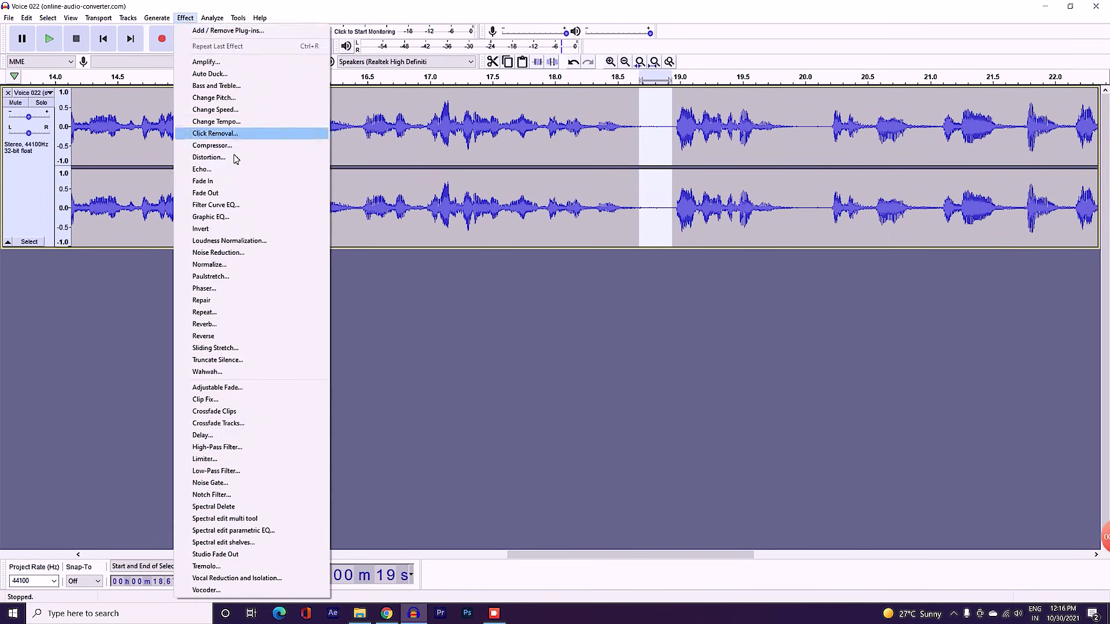
click(239, 255)
click(573, 257)
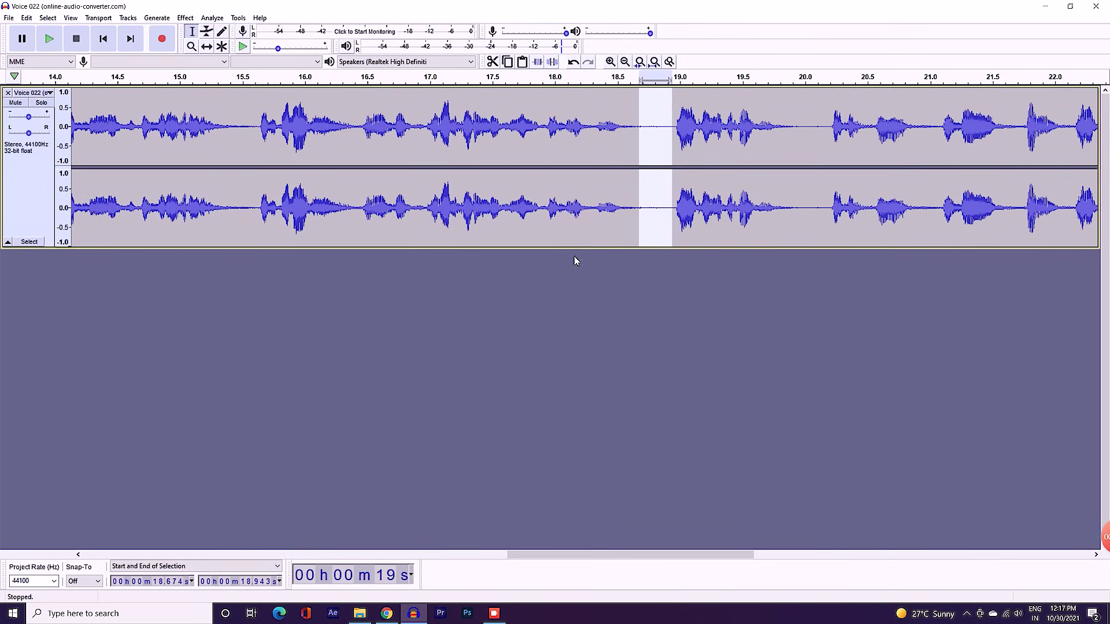
Apply the noise reduction to the entire recording by repeating the last effect
key(ctrl+a)
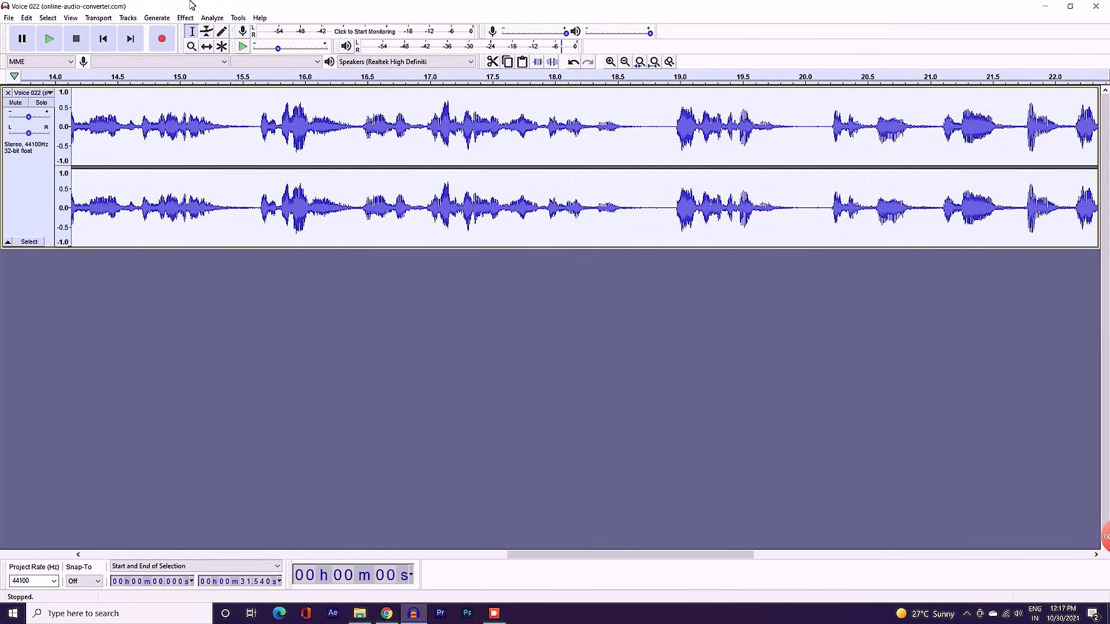
click(186, 18)
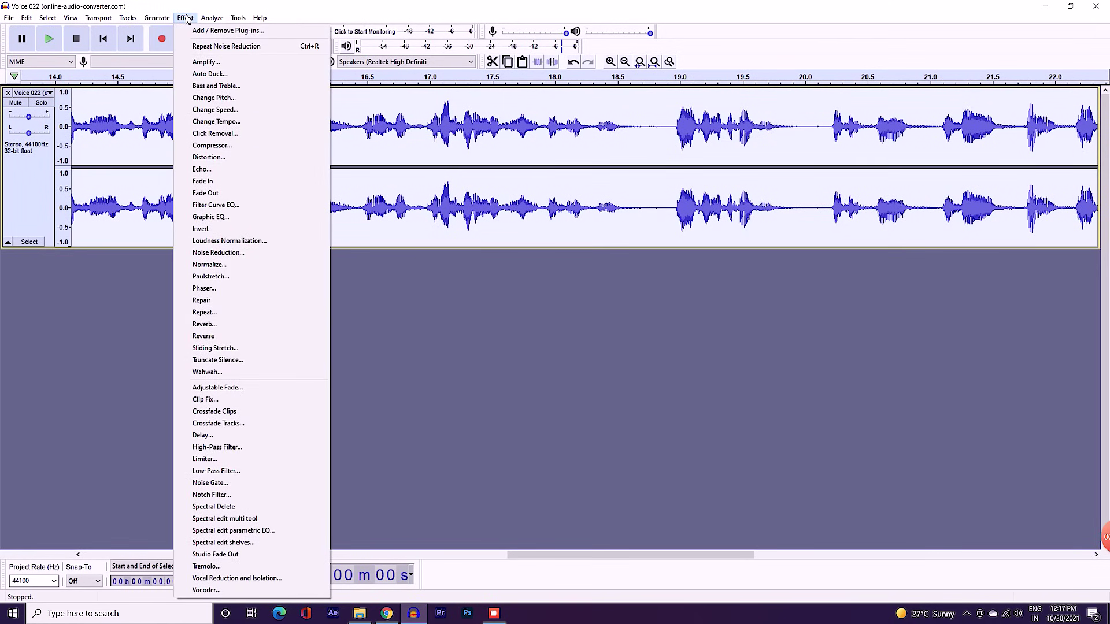
click(196, 46)
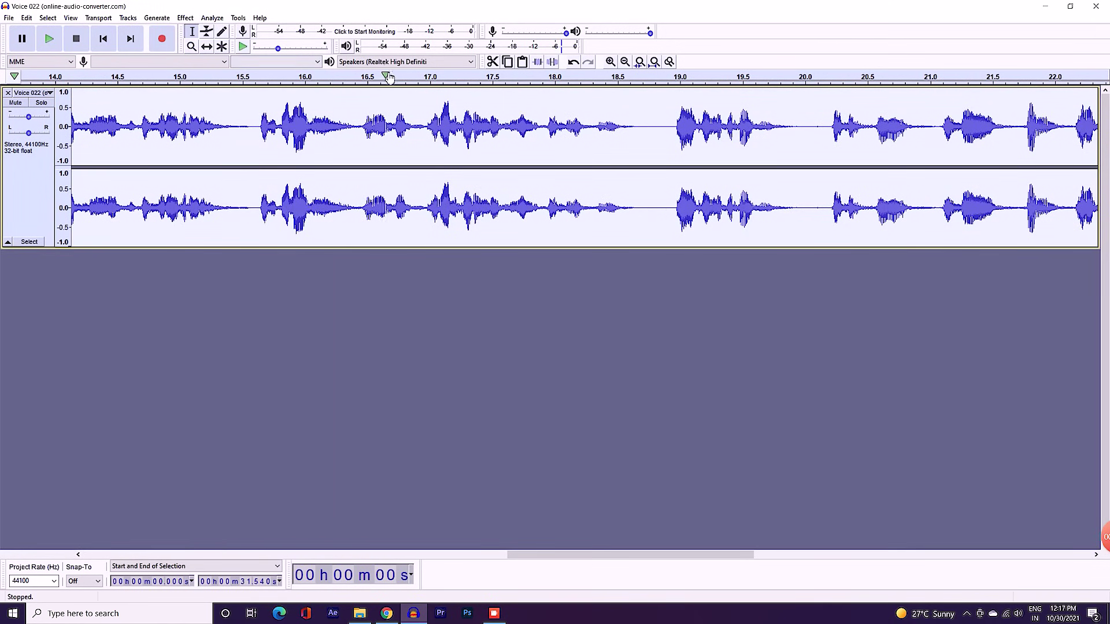
key(ctrl+3)
key(ctrl+3)
key(ctrl+3)
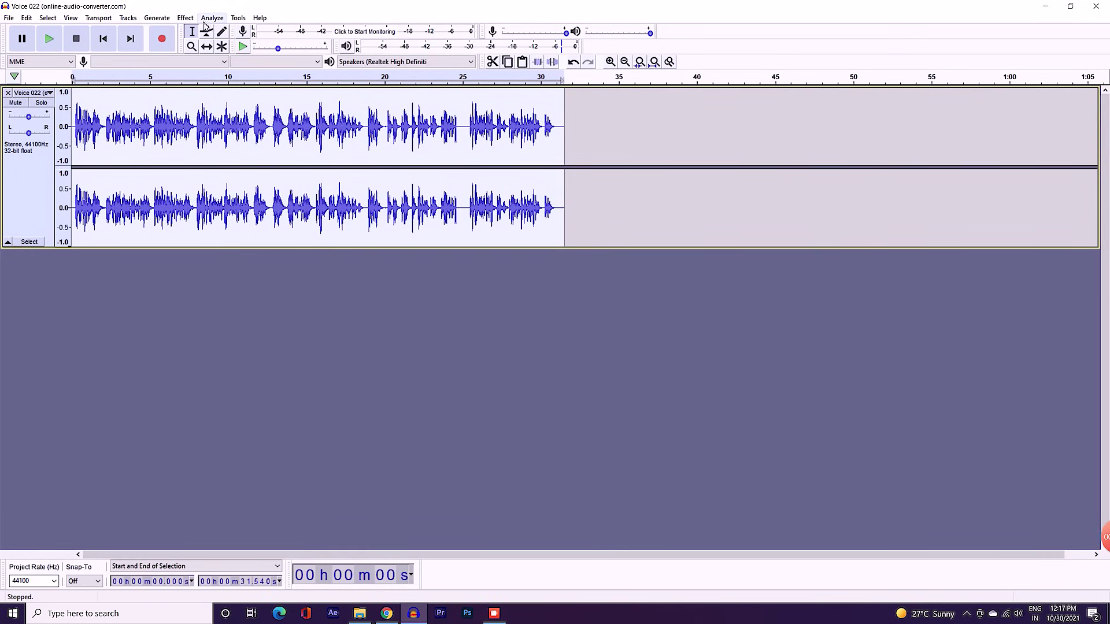
Start a Graphic EQ on the whole track and lower and even out the bass bands from 20 to 125 Hz
click(185, 17)
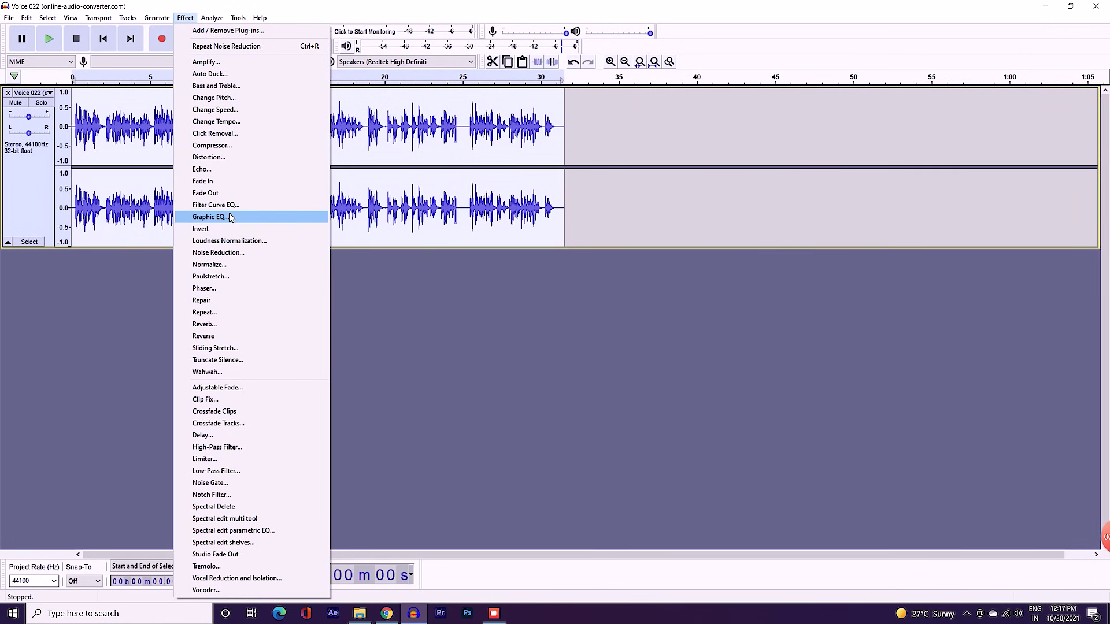
click(230, 216)
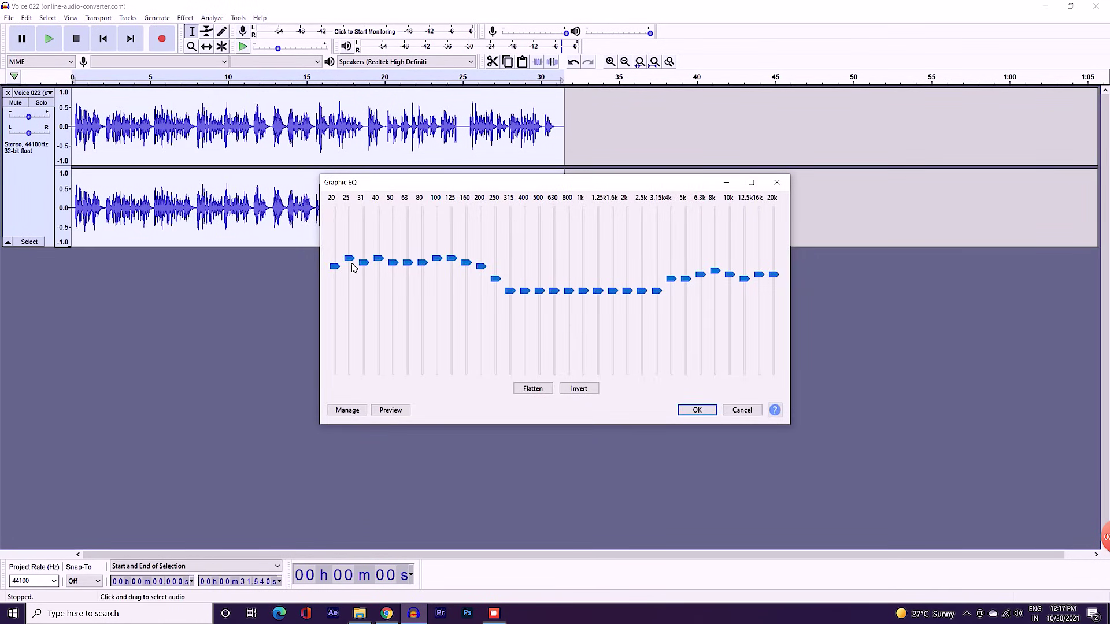
drag(354, 267, 409, 268)
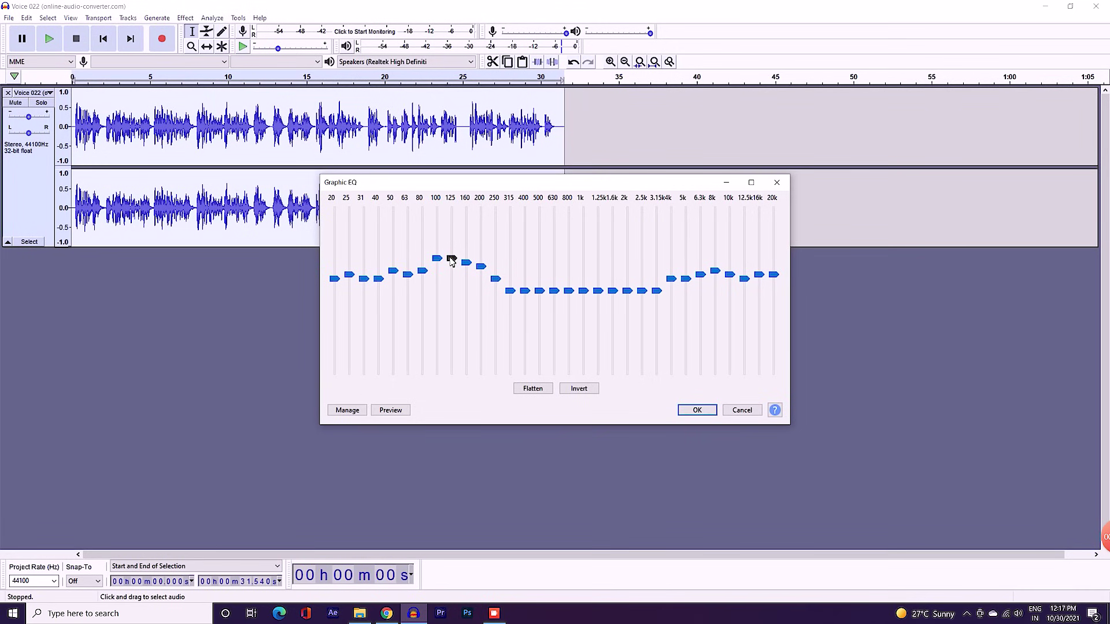
drag(422, 270, 452, 266)
click(393, 270)
scroll(400, 277, down, 1)
scroll(349, 280, down, 1)
Raise the Graphic EQ treble bands from 6.3k to 20k and briefly preview the sound
scroll(780, 277, up, 2)
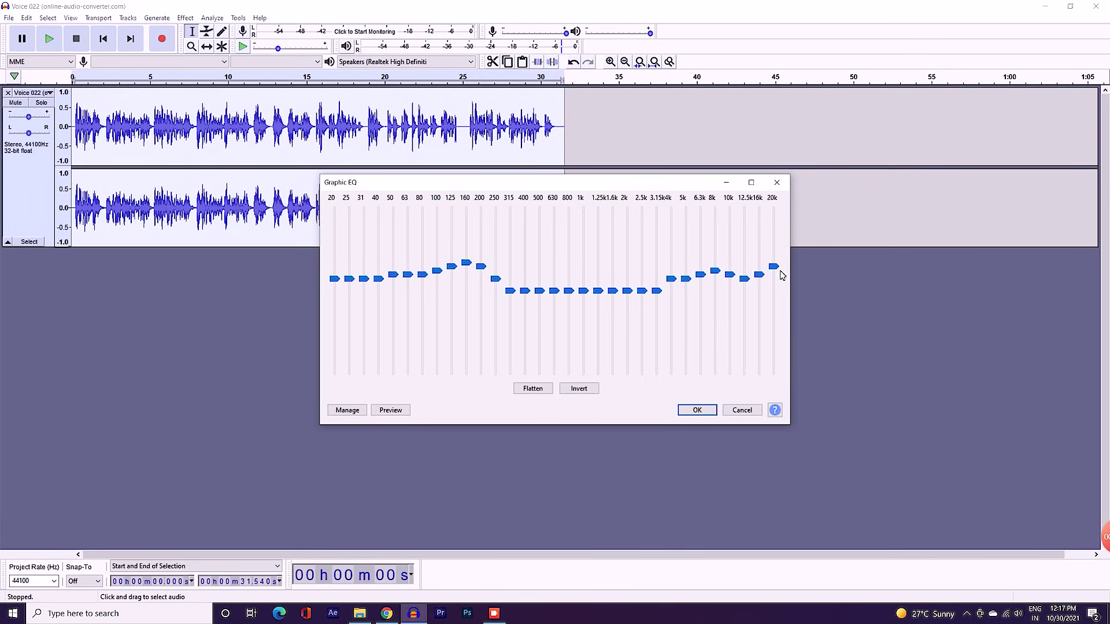
scroll(761, 277, up, 1)
scroll(743, 277, up, 4)
scroll(731, 275, up, 3)
scroll(717, 273, up, 3)
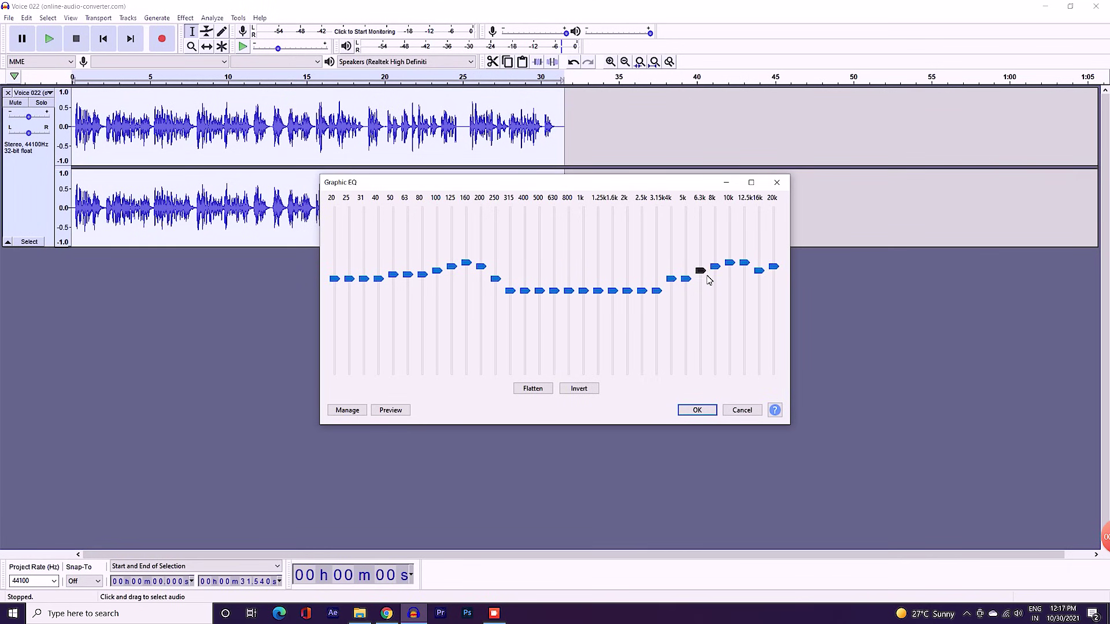
click(391, 410)
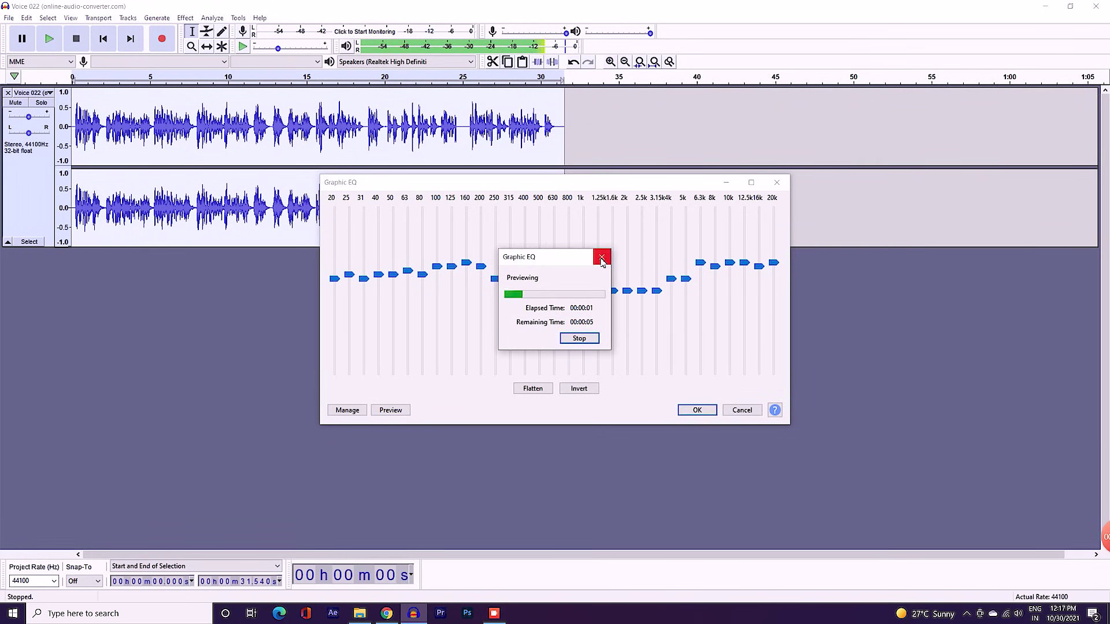
click(601, 258)
Lower the Graphic EQ bands from 100 to 250 Hz into a smooth downward slope and preview the result
scroll(466, 280, down, 5)
scroll(437, 272, down, 3)
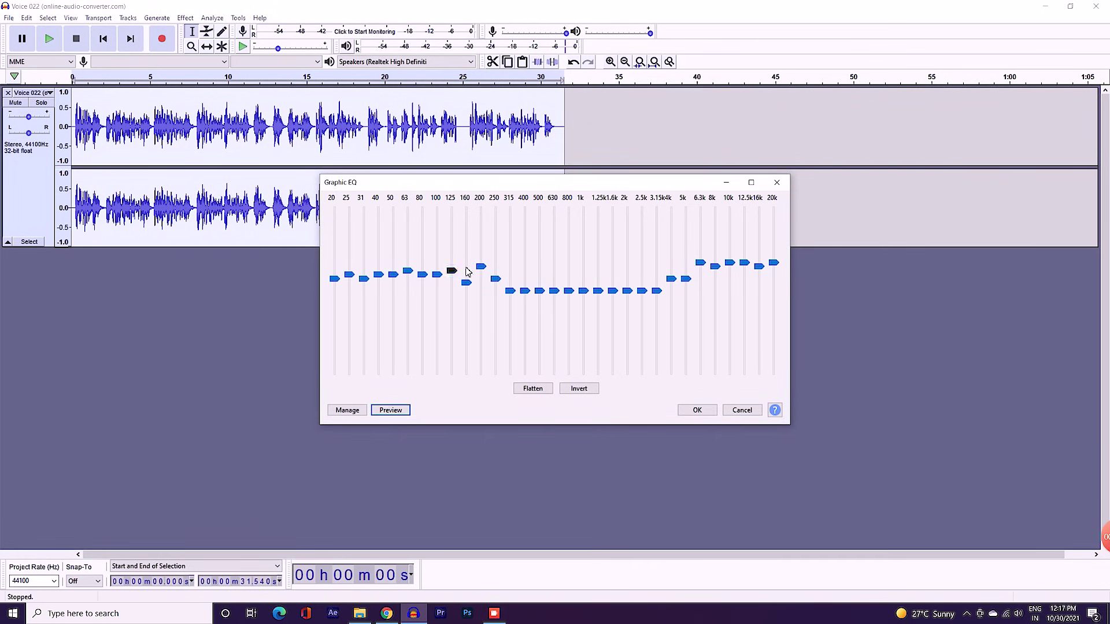
scroll(480, 274, down, 5)
scroll(495, 282, down, 2)
scroll(466, 285, down, 1)
scroll(440, 287, down, 4)
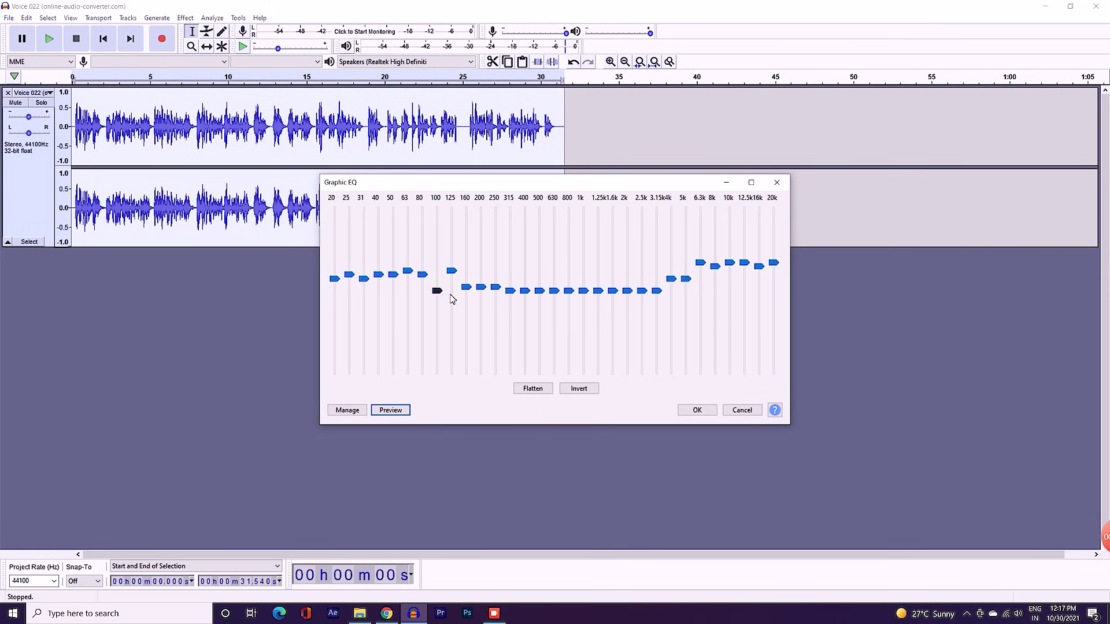
scroll(450, 289, up, 2)
scroll(450, 288, down, 3)
scroll(439, 290, up, 2)
scroll(408, 277, down, 1)
click(387, 408)
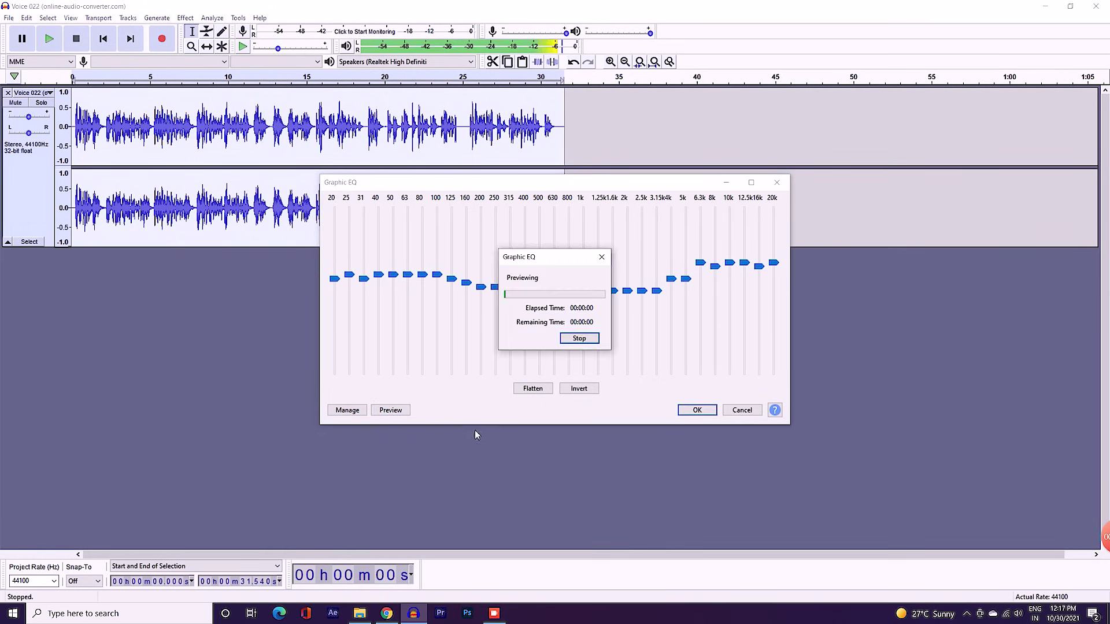
click(603, 258)
Raise the 5k and 8k bands close to the neighbouring treble bands and apply the Graphic EQ
scroll(686, 276, up, 2)
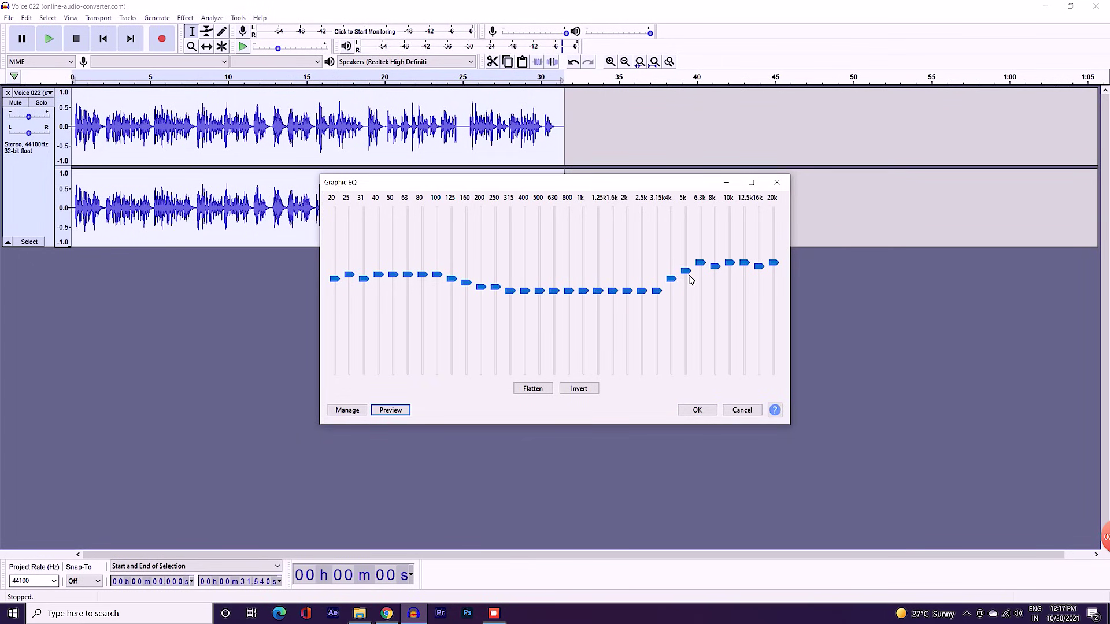
drag(715, 267, 715, 263)
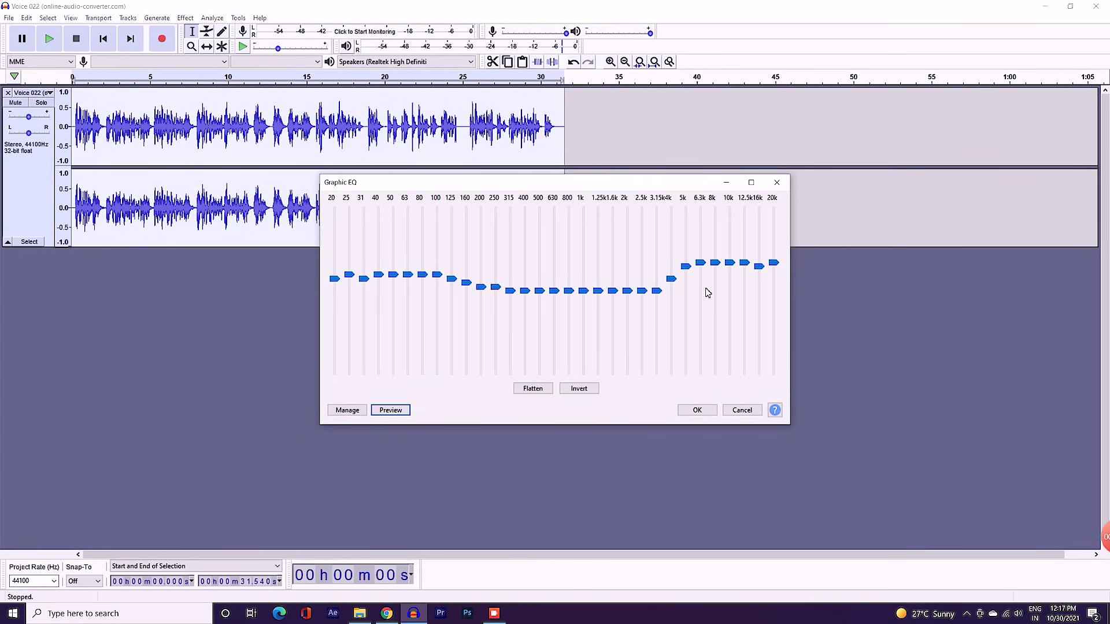
click(698, 411)
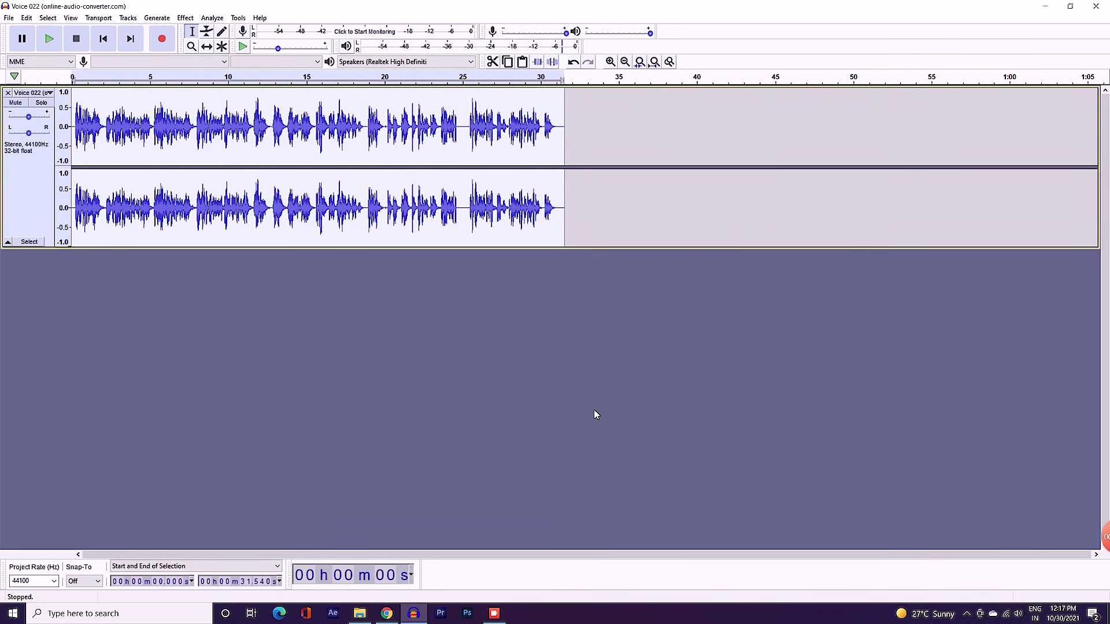
Set Bass and Treble to 2 dB bass and 5 dB treble, and listen to the first seconds
click(185, 17)
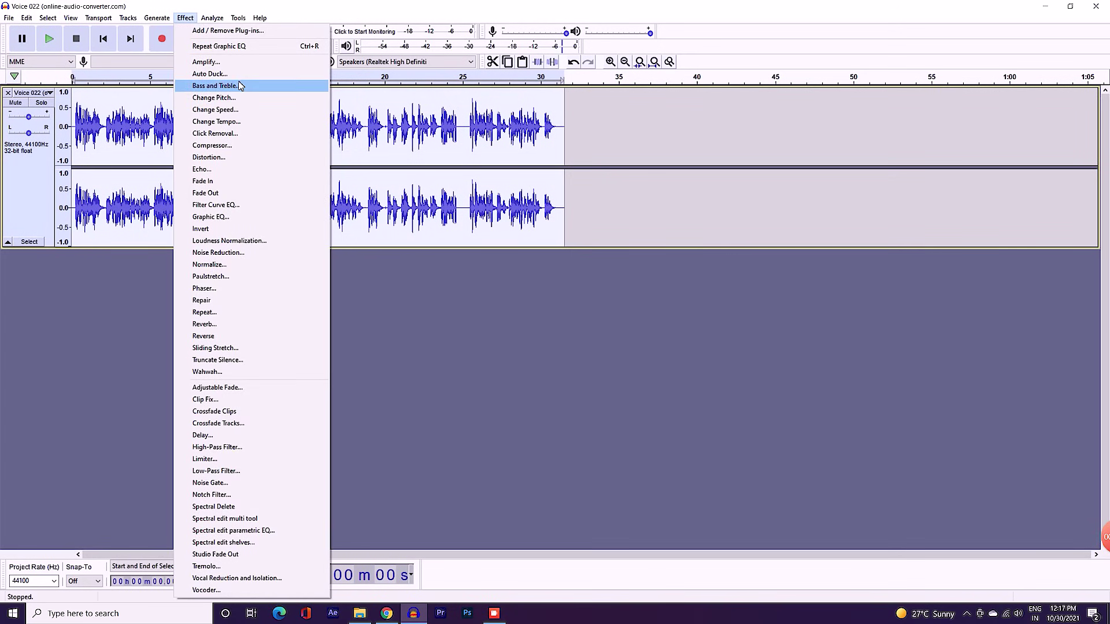
click(240, 87)
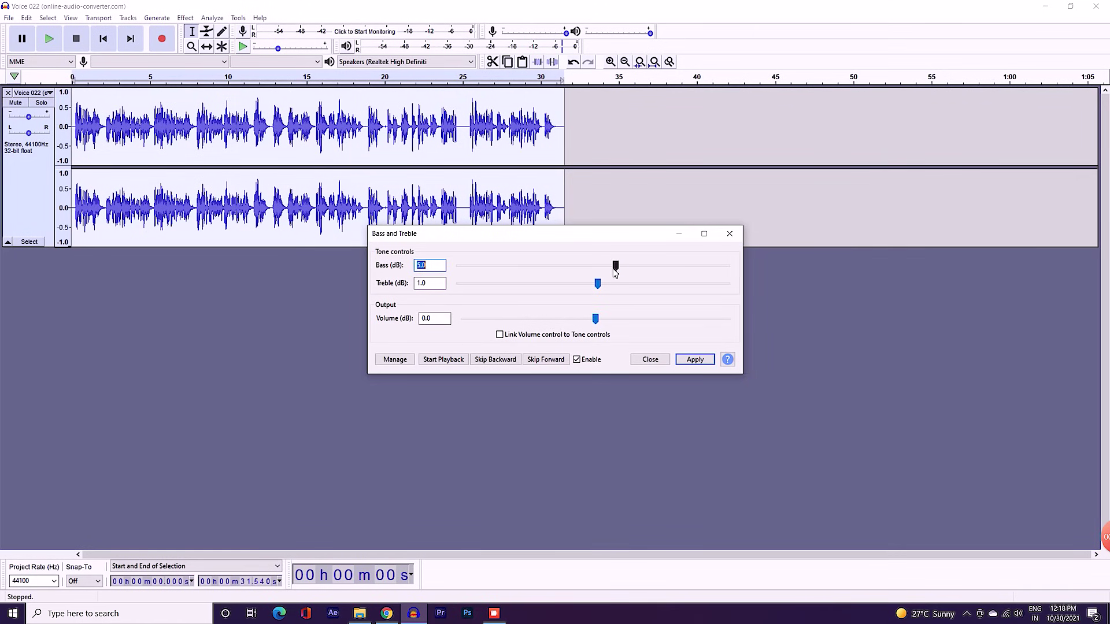
mouse_move(616, 266)
mouse_down()
mouse_move(602, 266)
mouse_move(611, 283)
mouse_up()
click(454, 361)
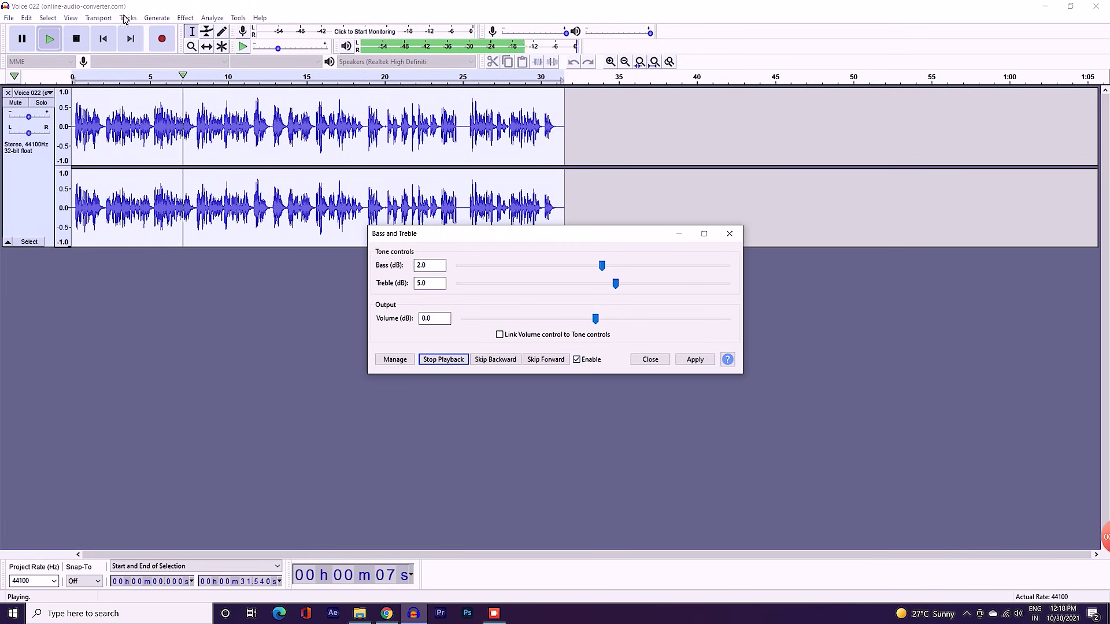
key(space)
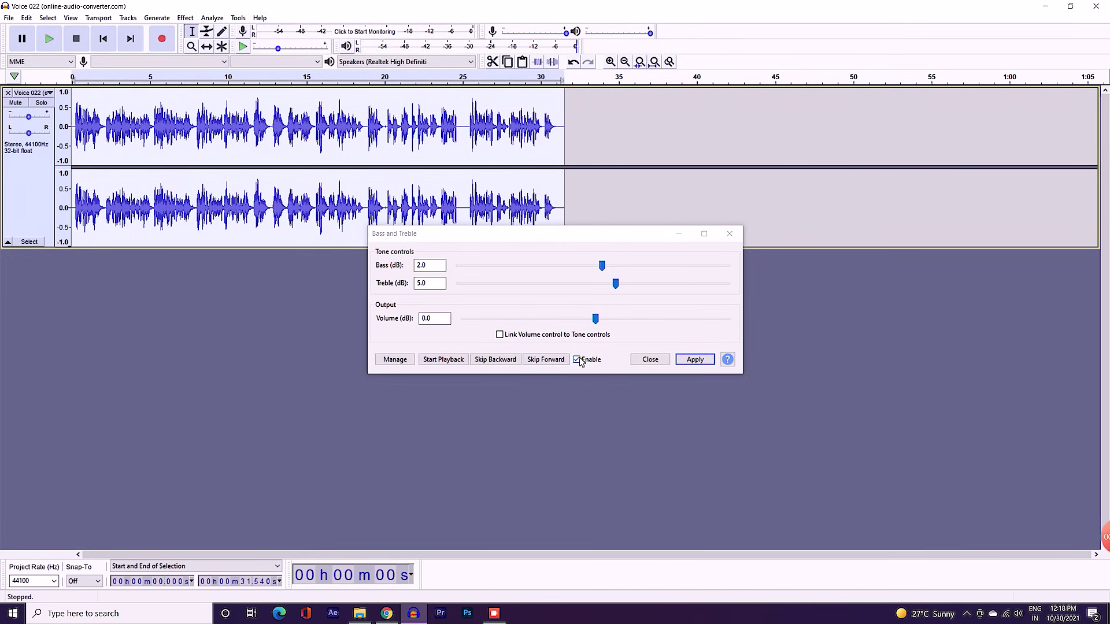
Compare the playback with the Bass and Treble effect disabled and enabled again
click(578, 361)
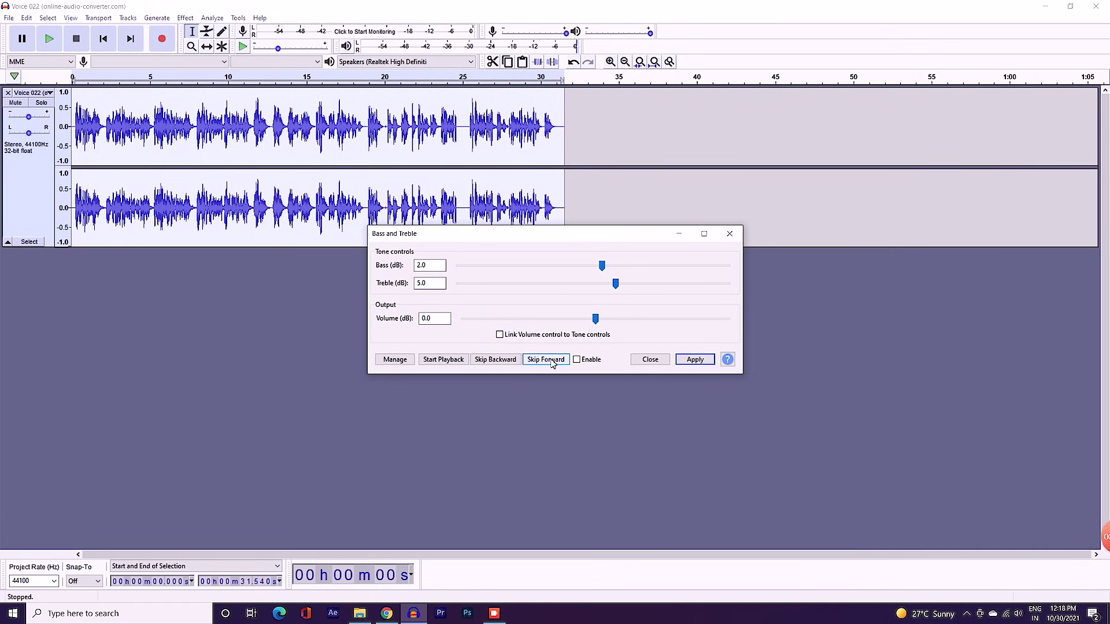
click(51, 42)
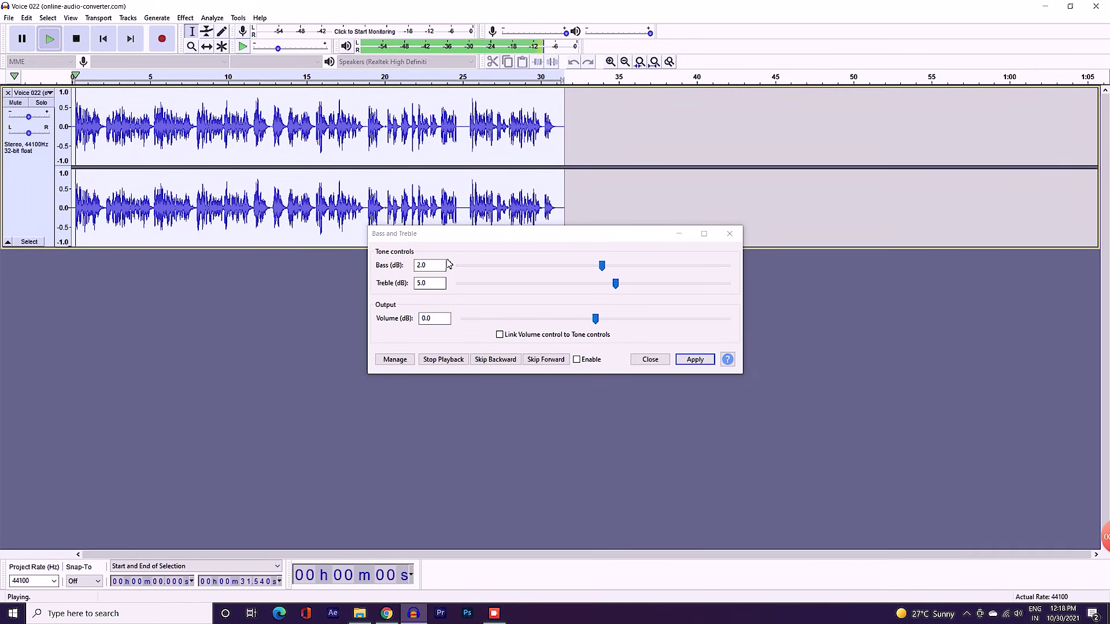
click(578, 360)
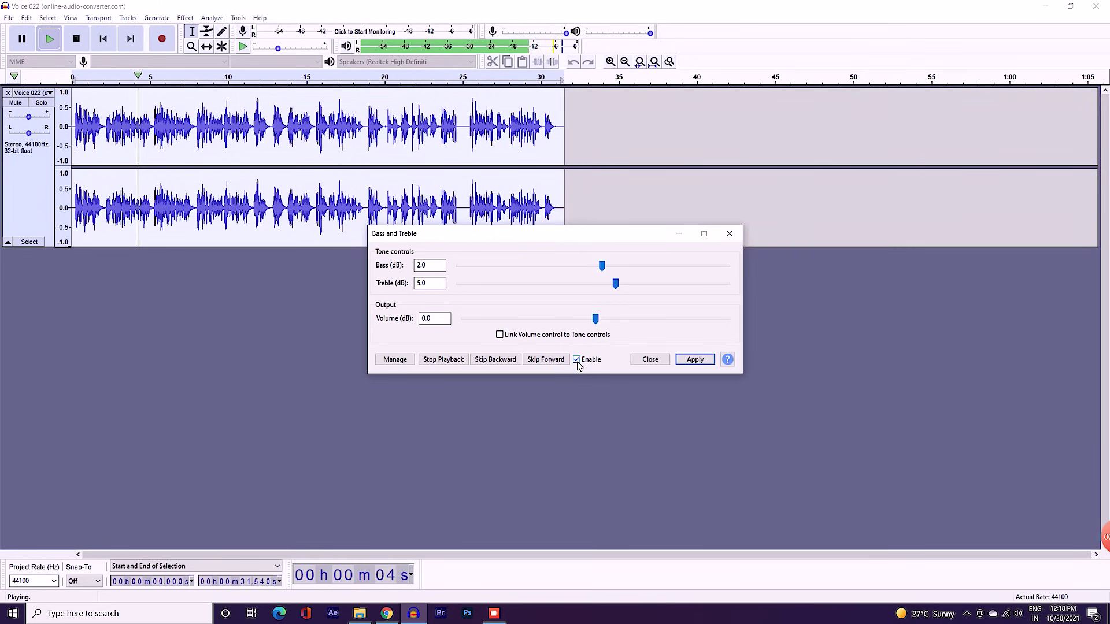
Try 5 dB bass, 7 dB treble and 2 dB output volume while the track plays
scroll(596, 318, down, 2)
scroll(596, 318, up, 4)
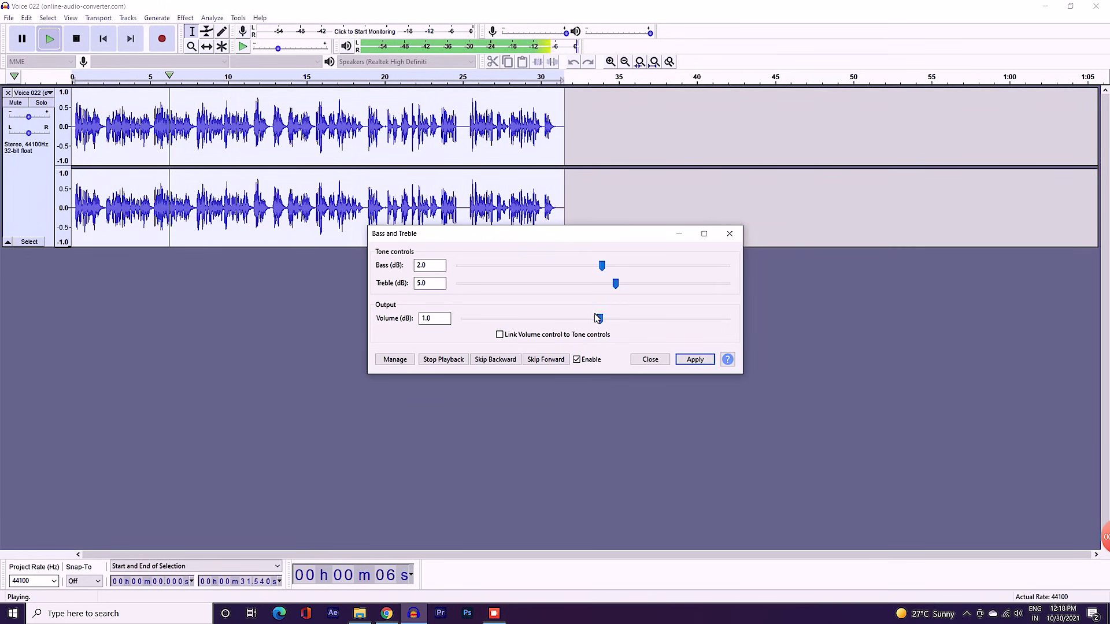
scroll(612, 286, up, 2)
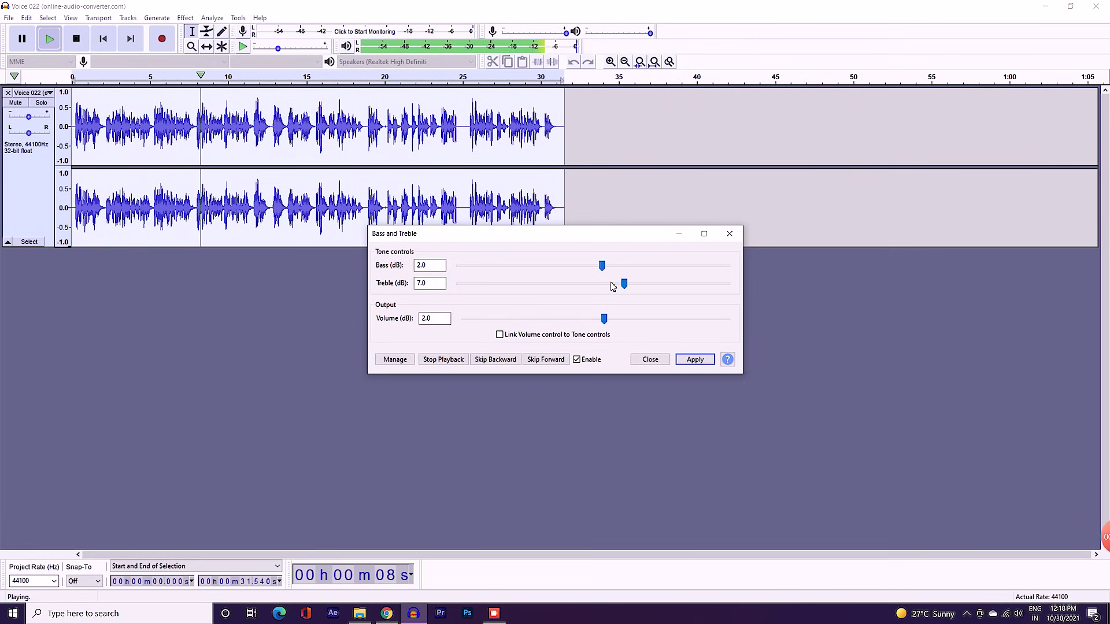
scroll(607, 267, up, 3)
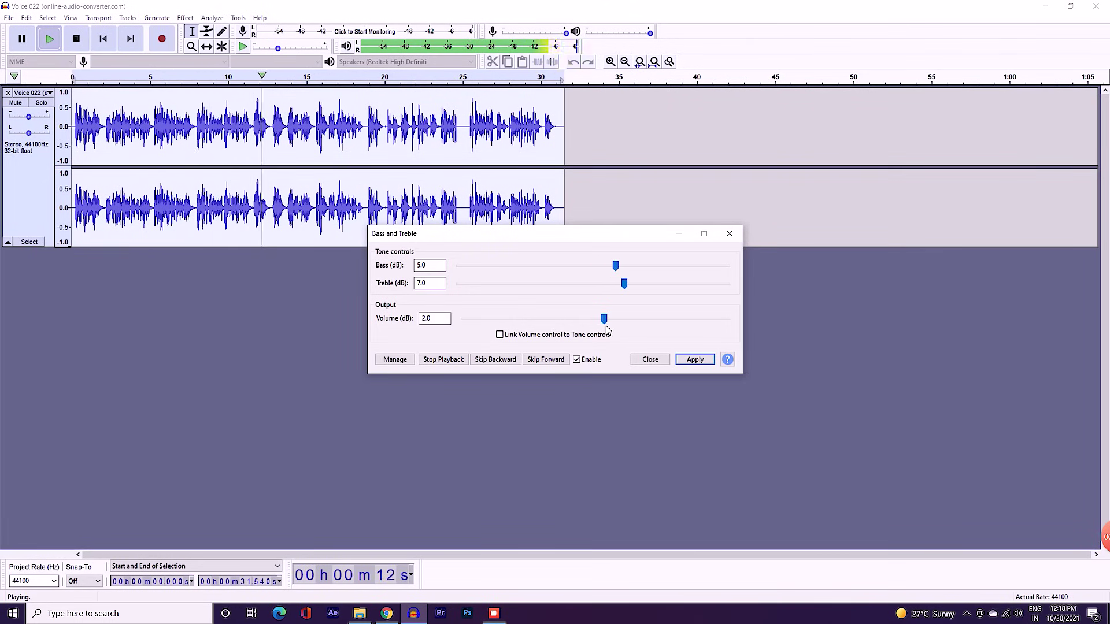
Set bass to 3 dB, treble to 5 dB and output volume to 2 dB, apply the effect and close the dialog
scroll(604, 319, down, 1)
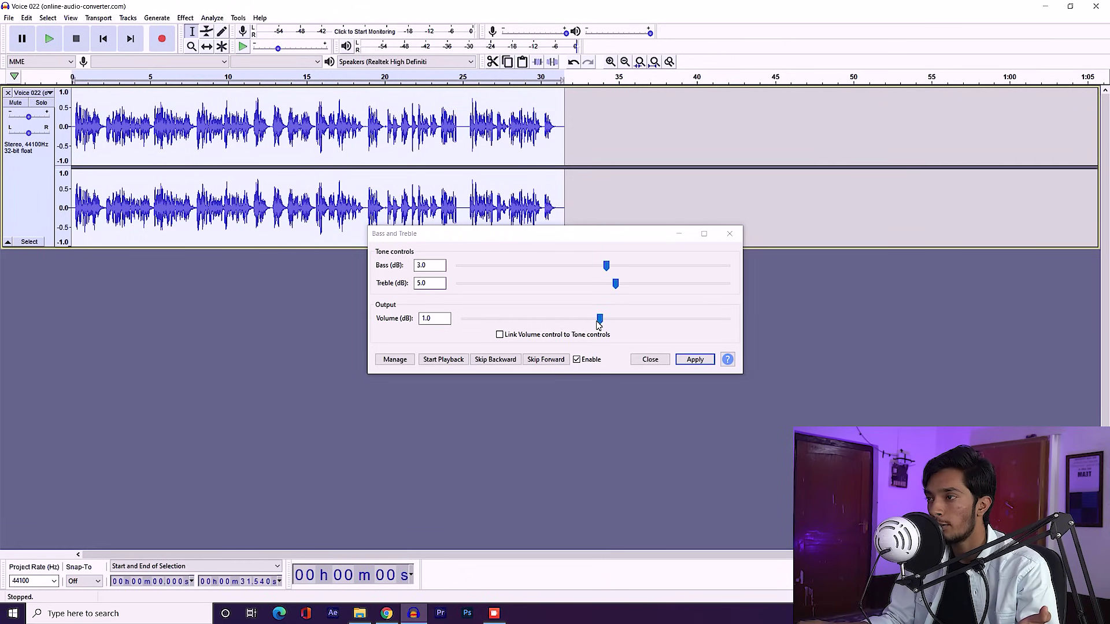
scroll(599, 325, down, 4)
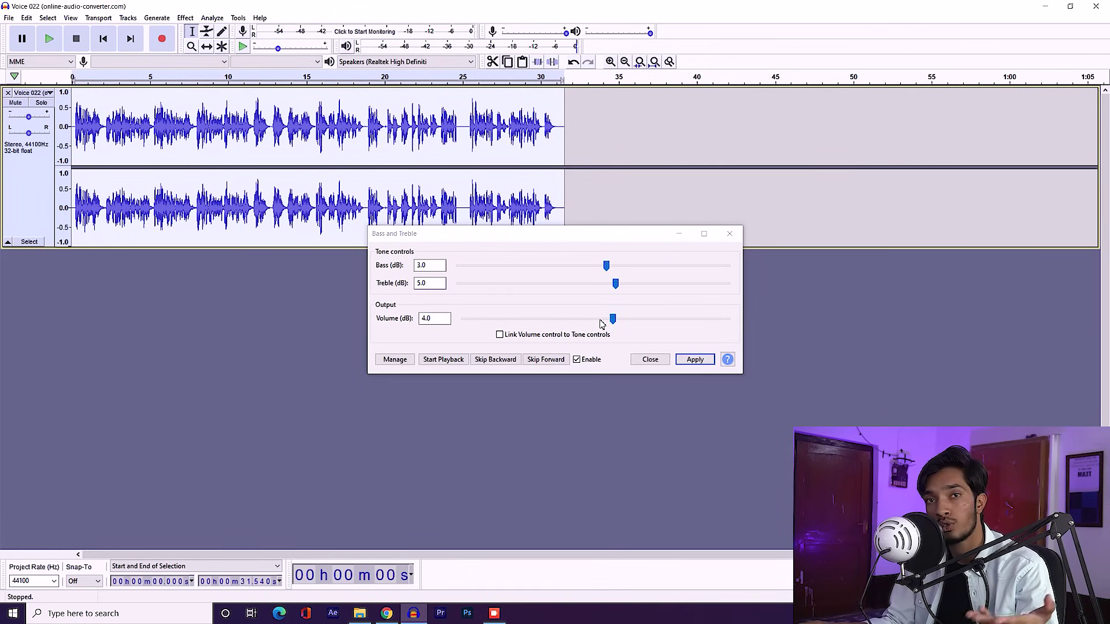
scroll(601, 325, up, 2)
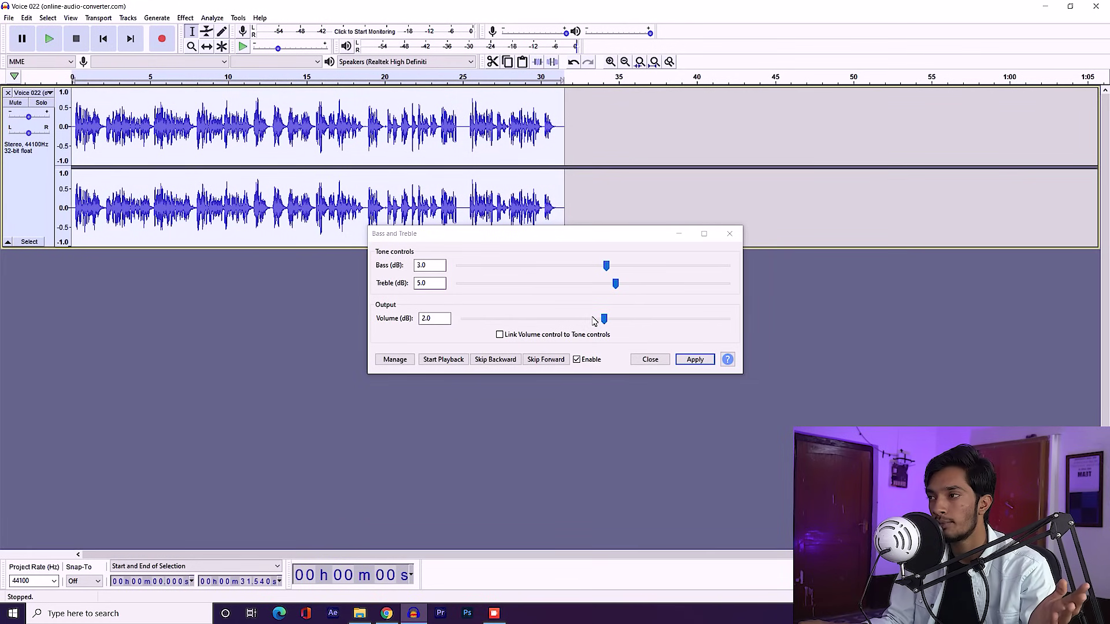
click(697, 364)
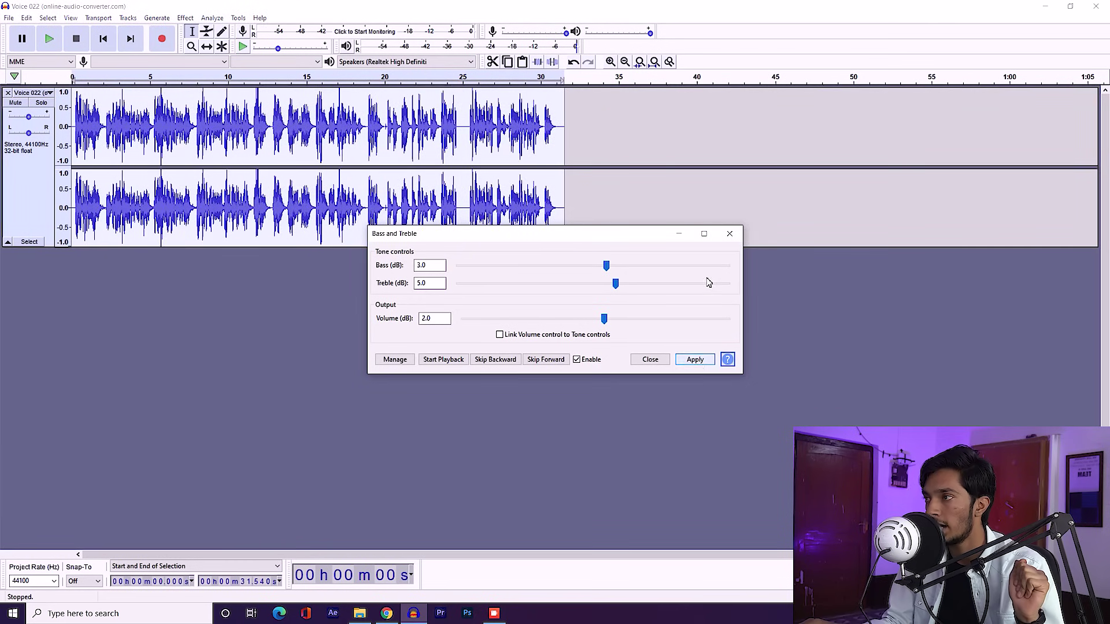
click(729, 234)
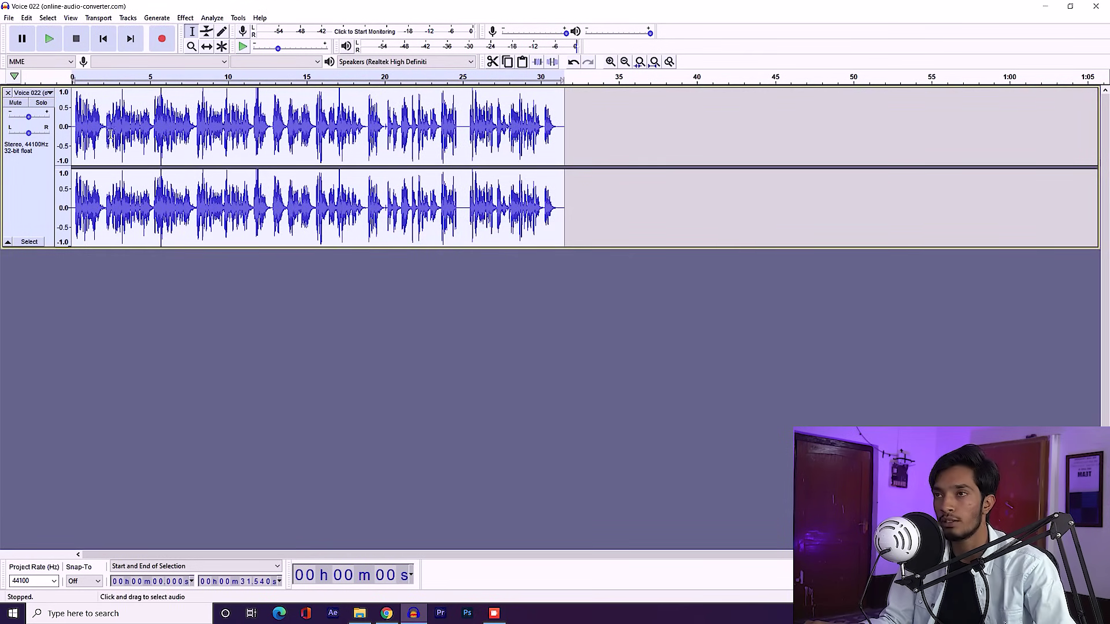
Play the first few seconds of the processed recording, stop it and fit the whole track in view
key(space)
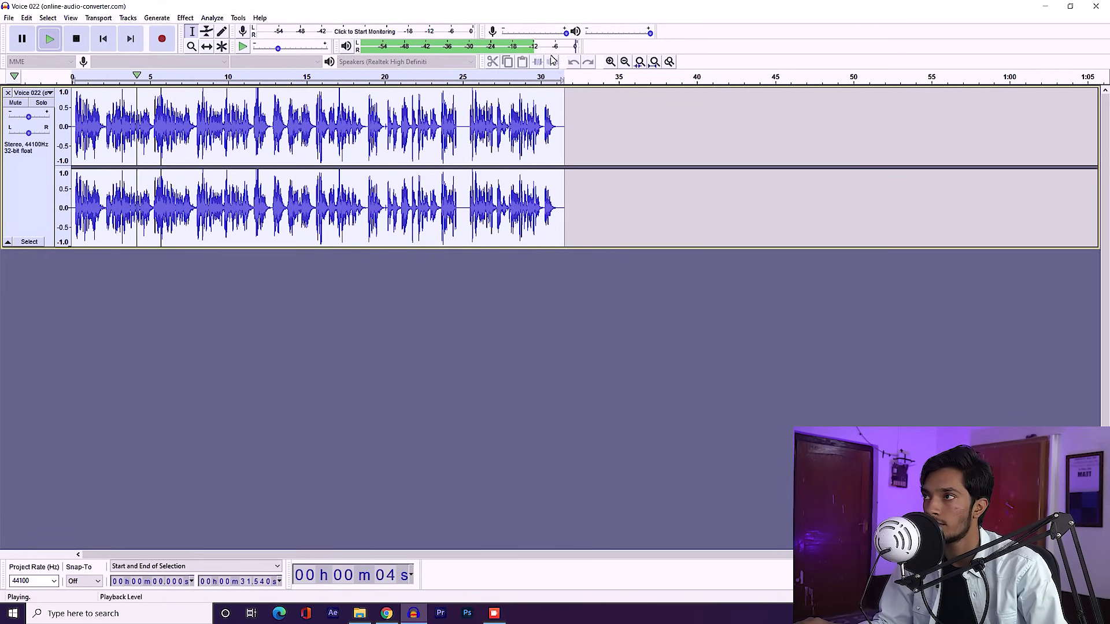
click(87, 38)
key(ctrl+f)
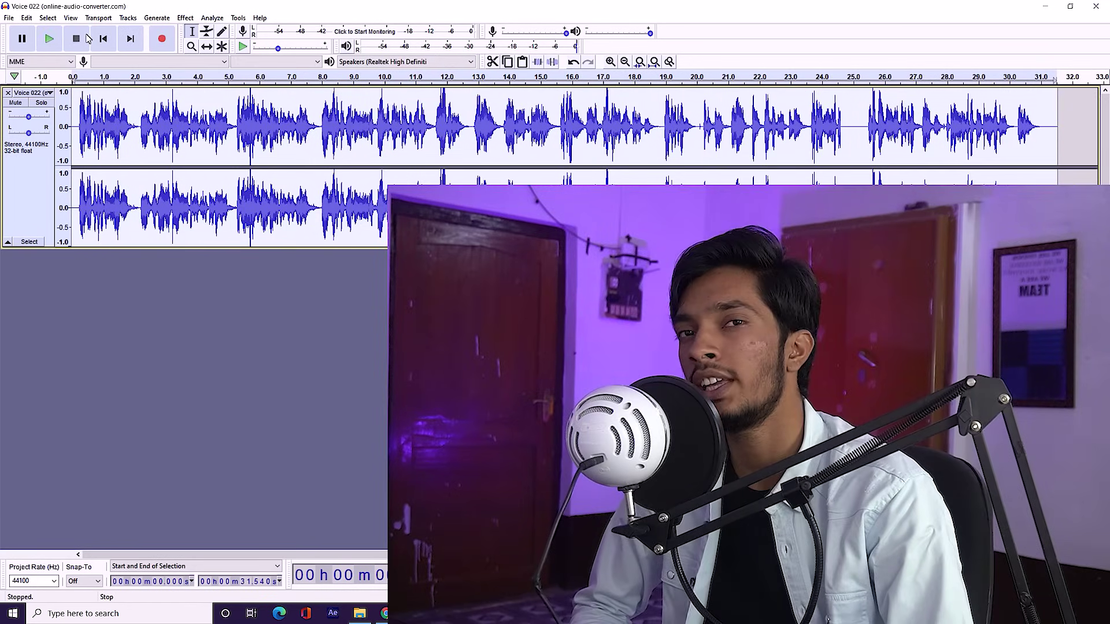